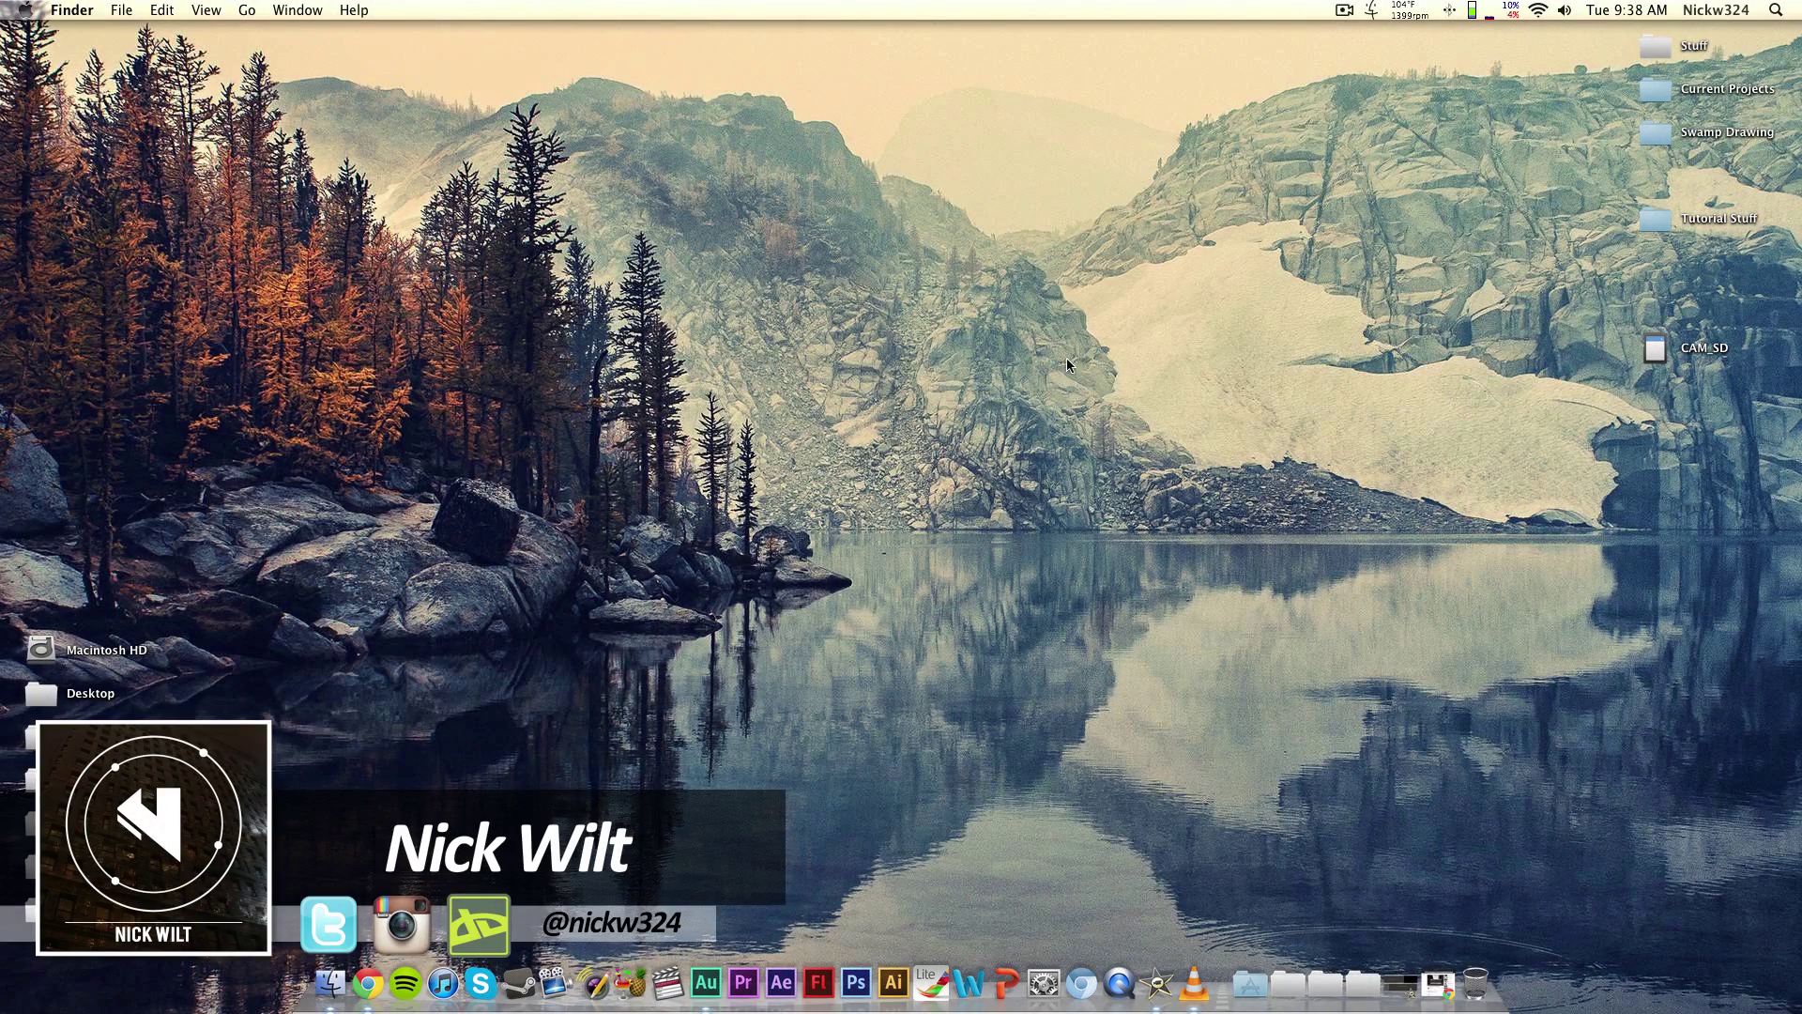
# Glance over the YouTube page, then minimize the browser to reveal the CAM_SD card on the desktop
pyautogui.click(1437, 988)
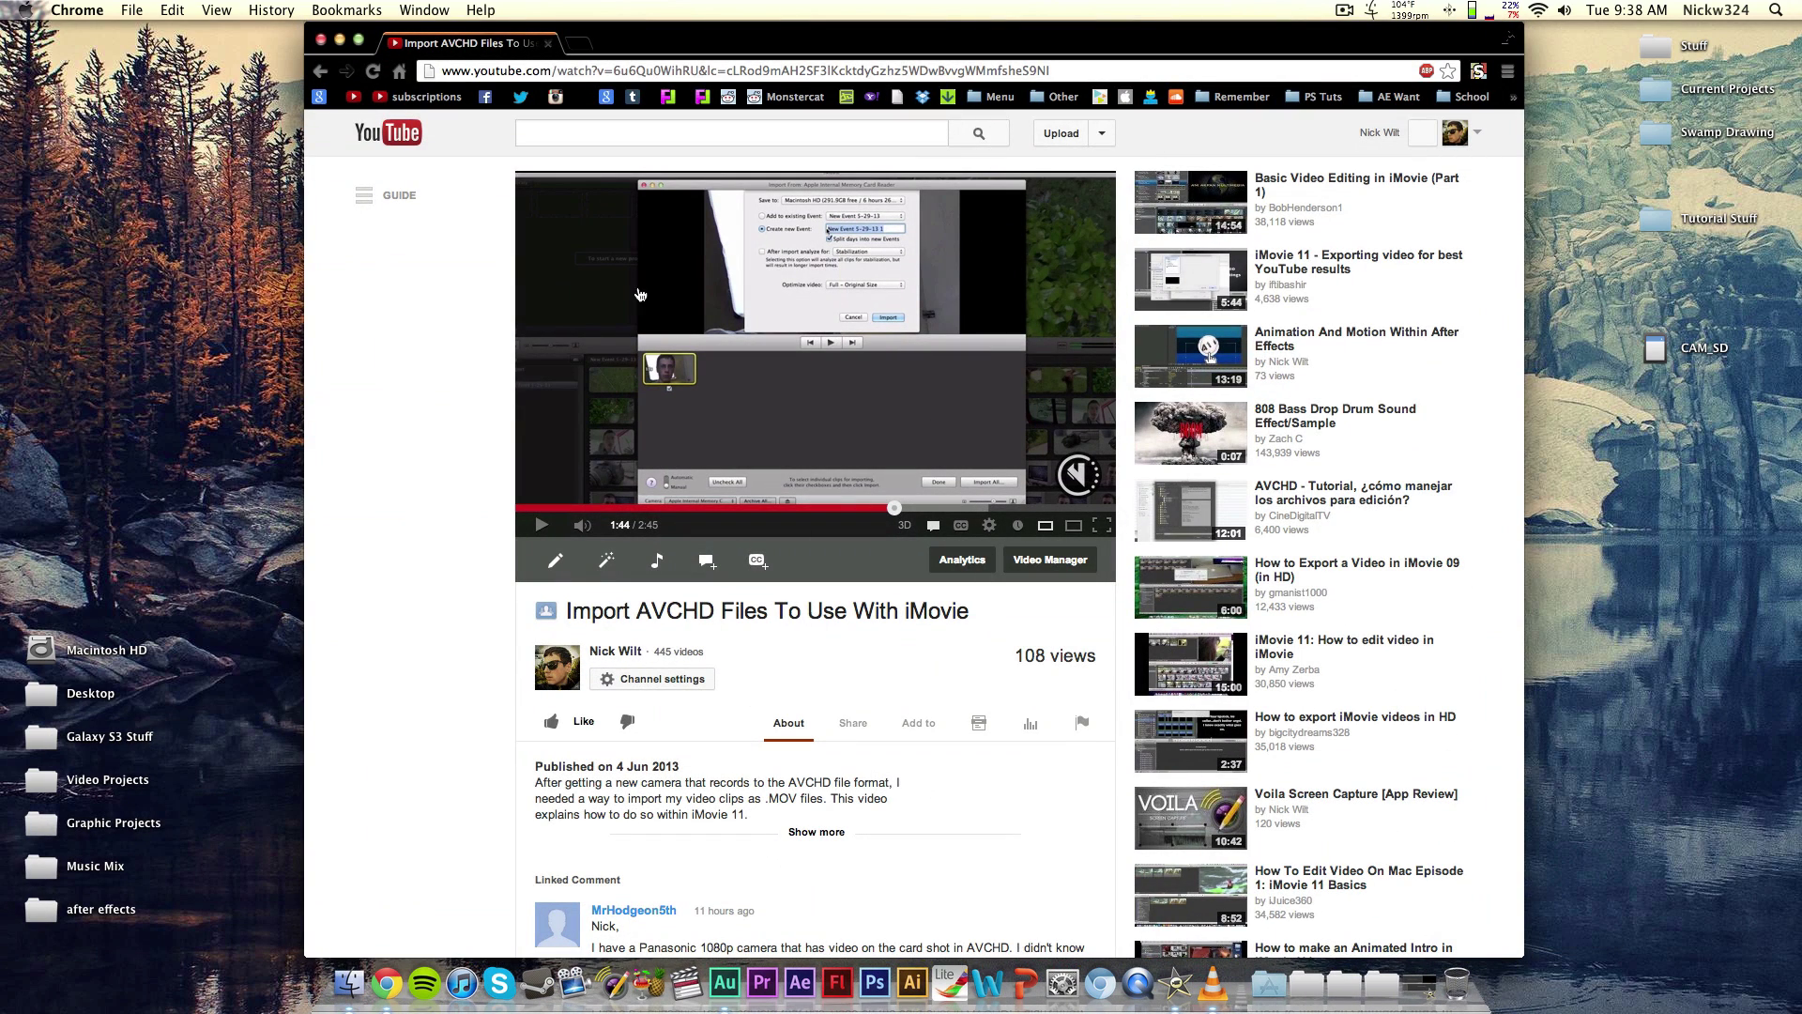
pyautogui.moveTo(912, 606)
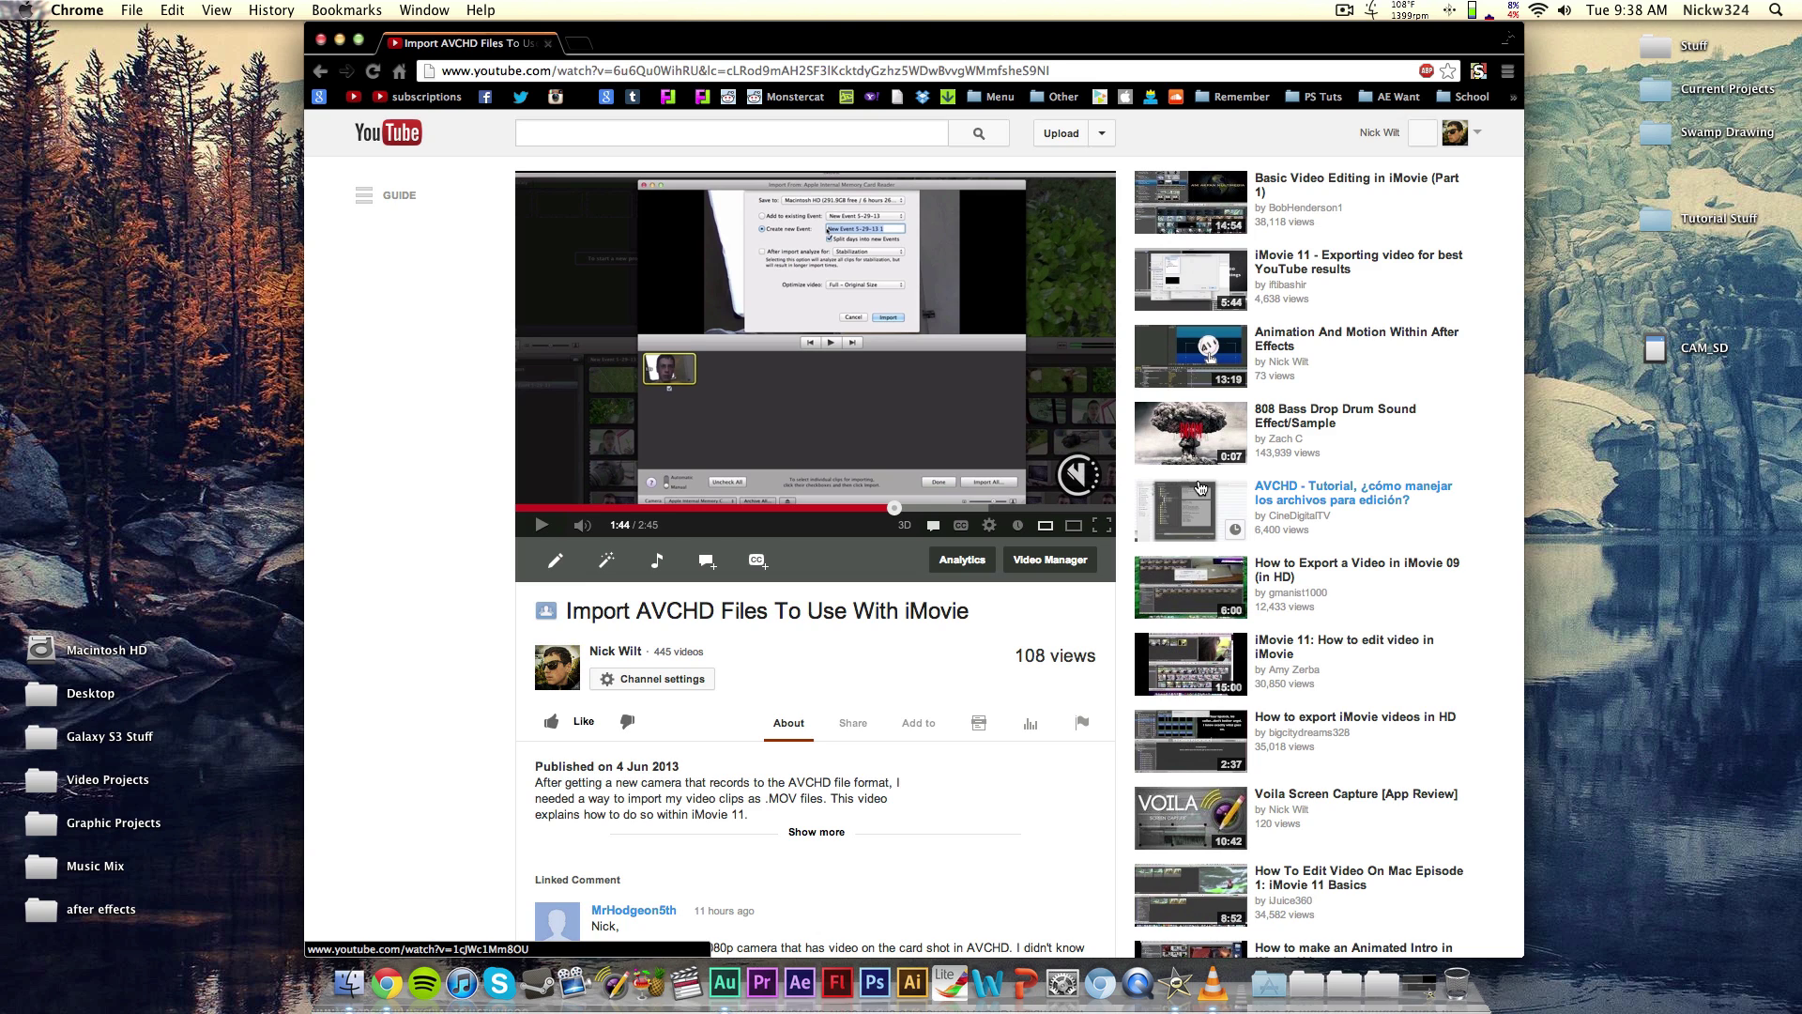
pyautogui.scroll(-10, 1107, 508)
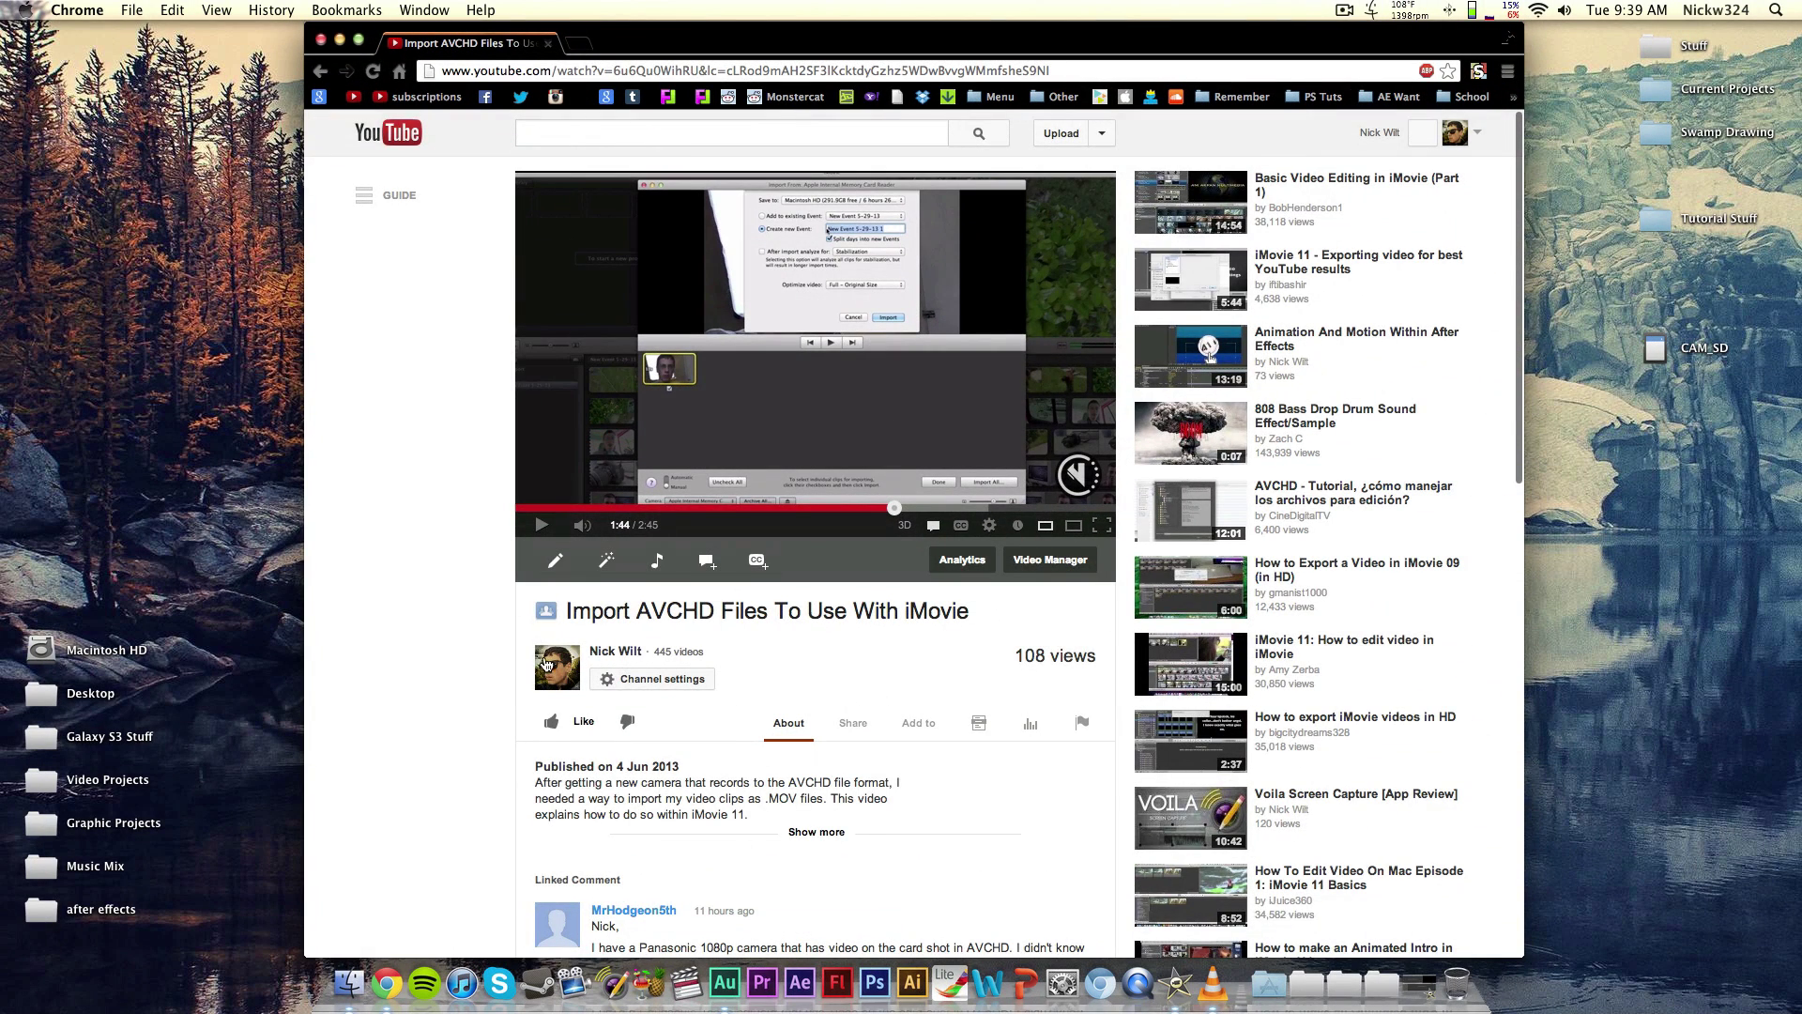
pyautogui.scroll(-5, 547, 663)
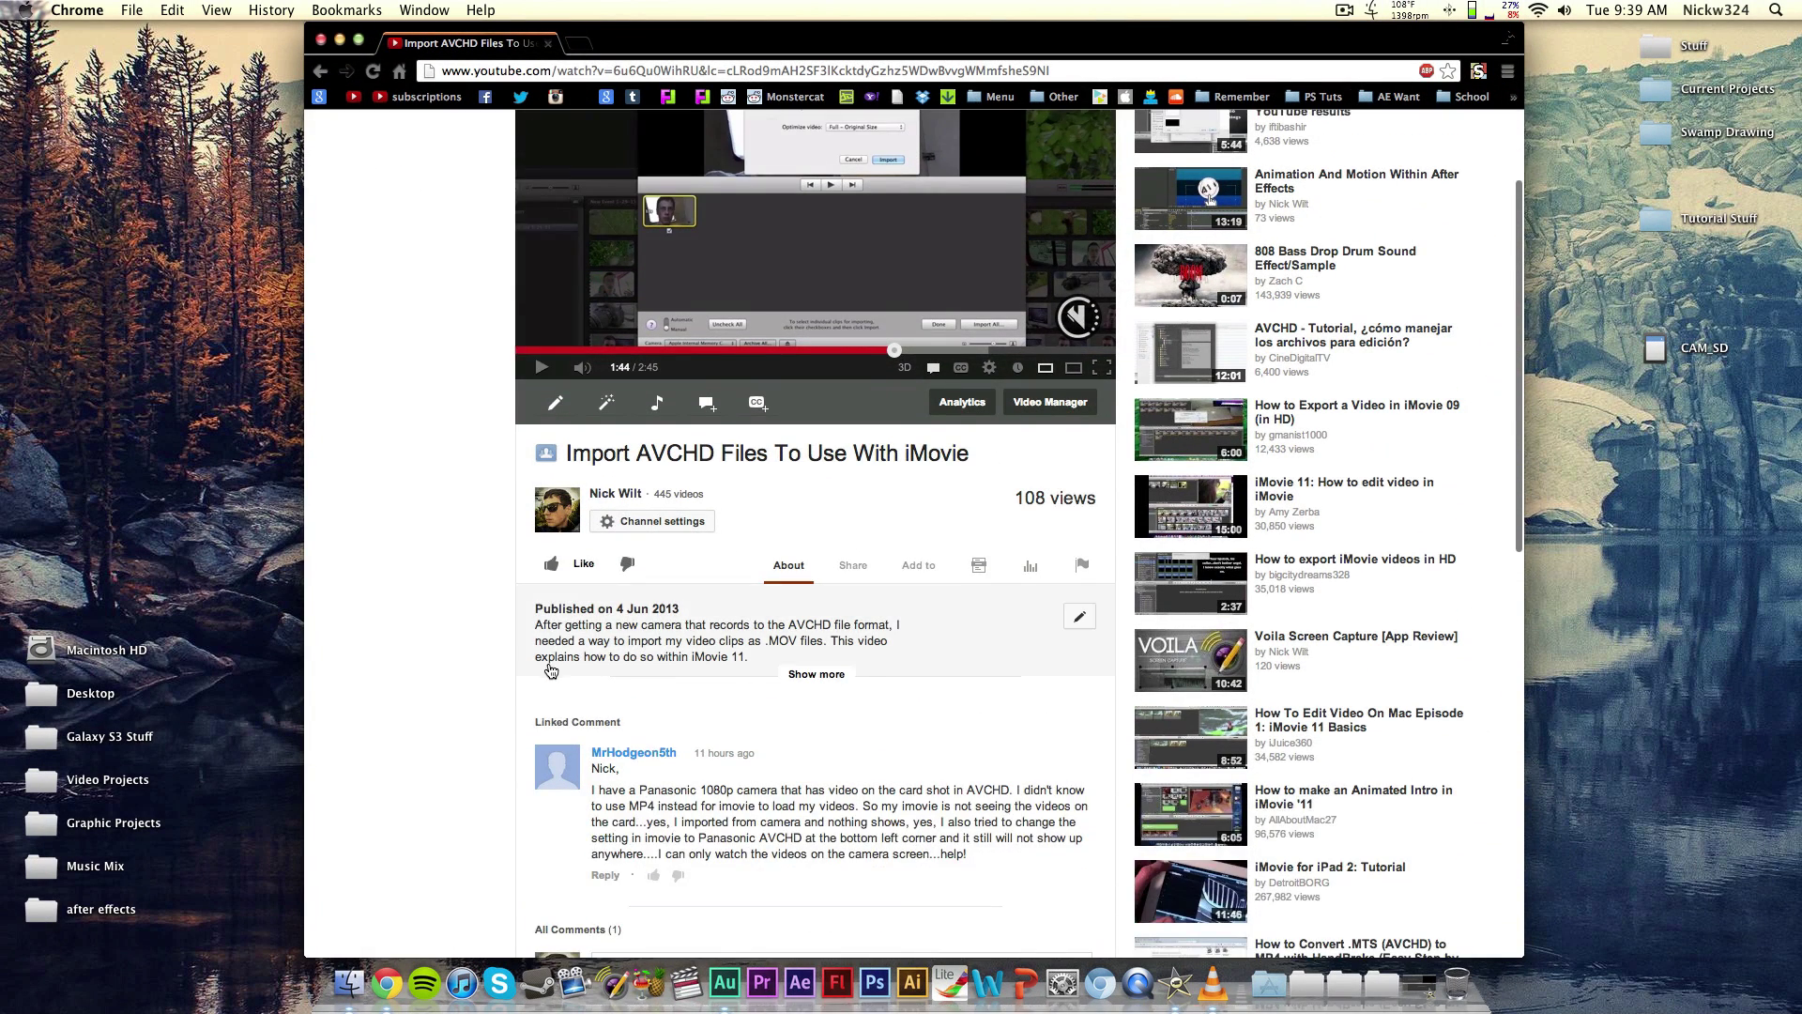
pyautogui.moveTo(610, 670)
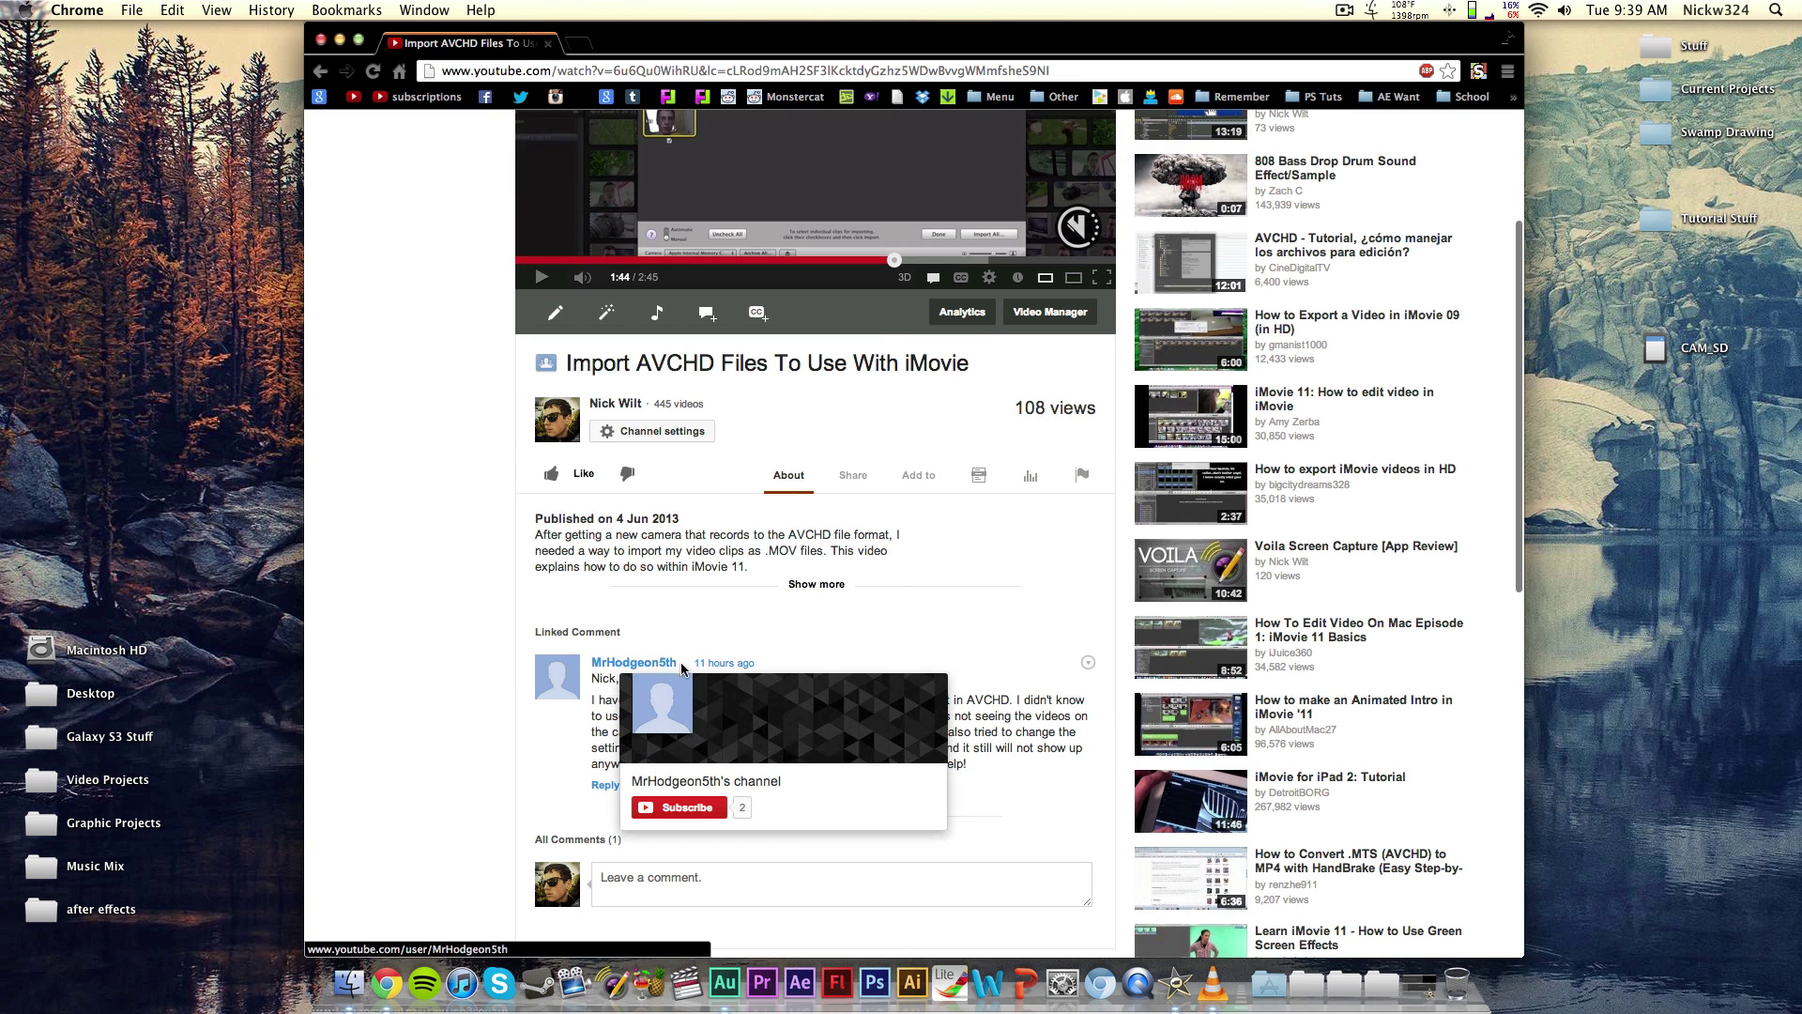
pyautogui.scroll(5, 460, 364)
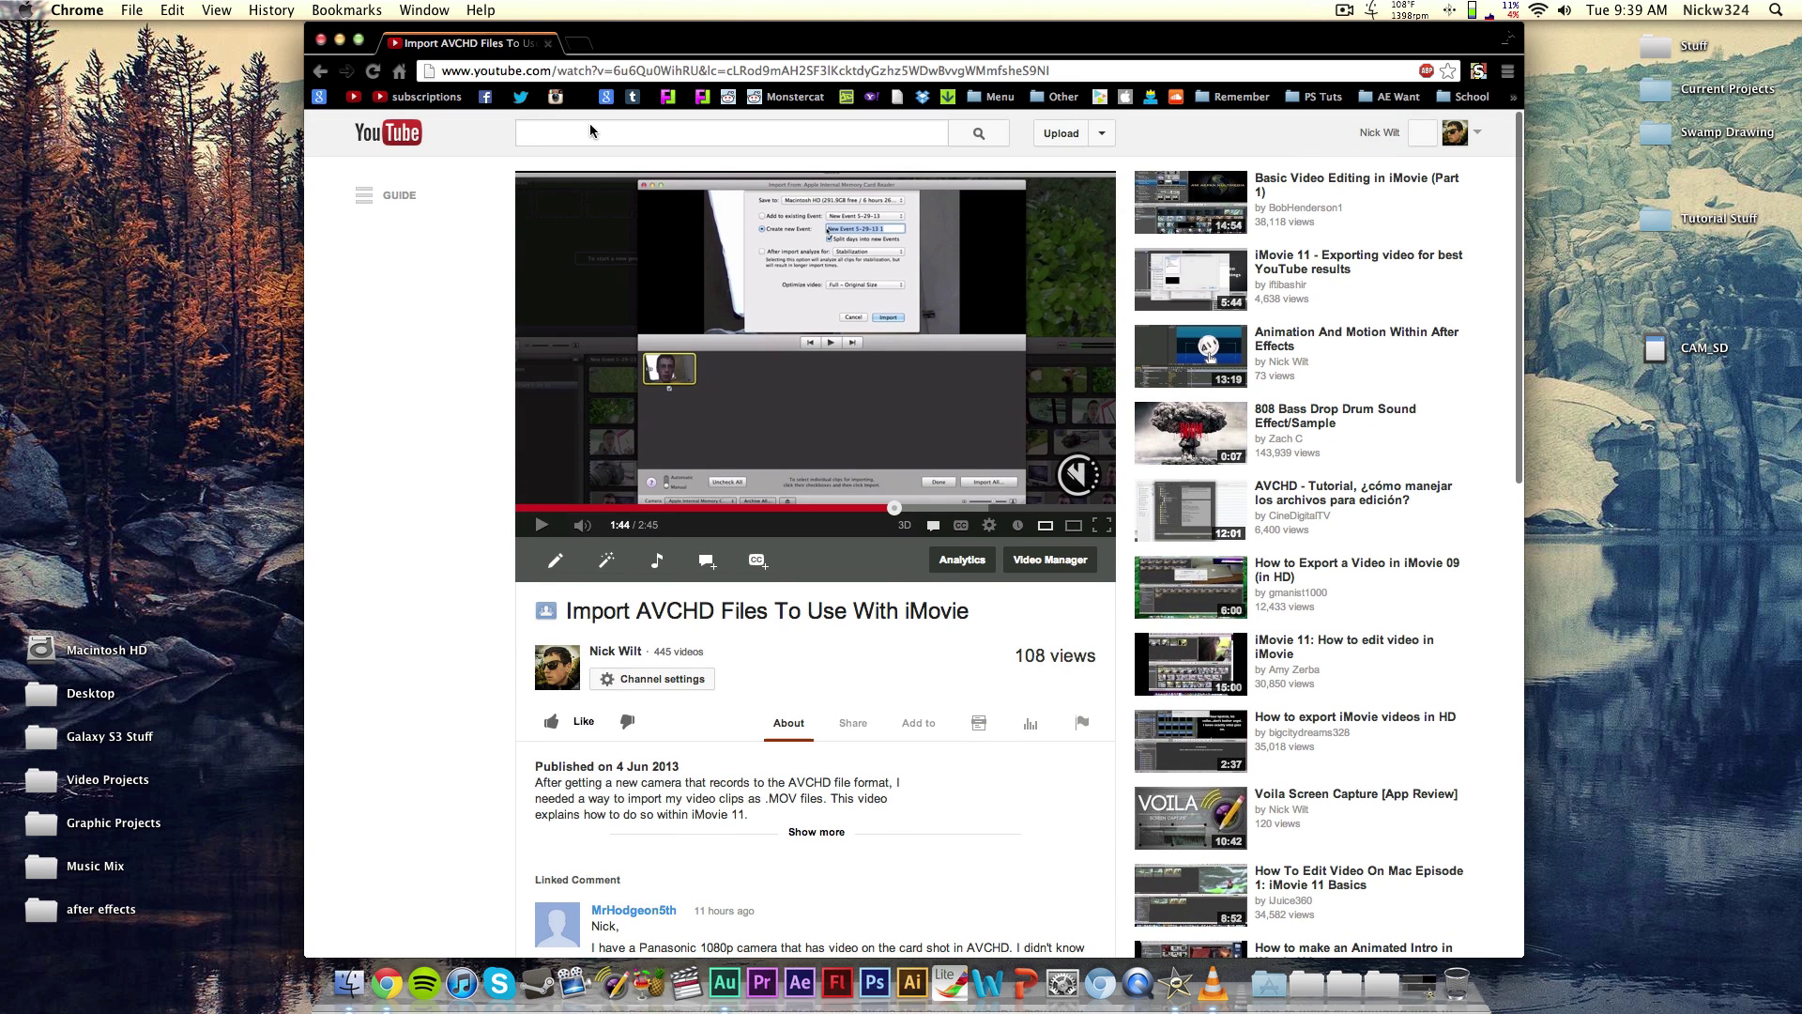
pyautogui.click(339, 40)
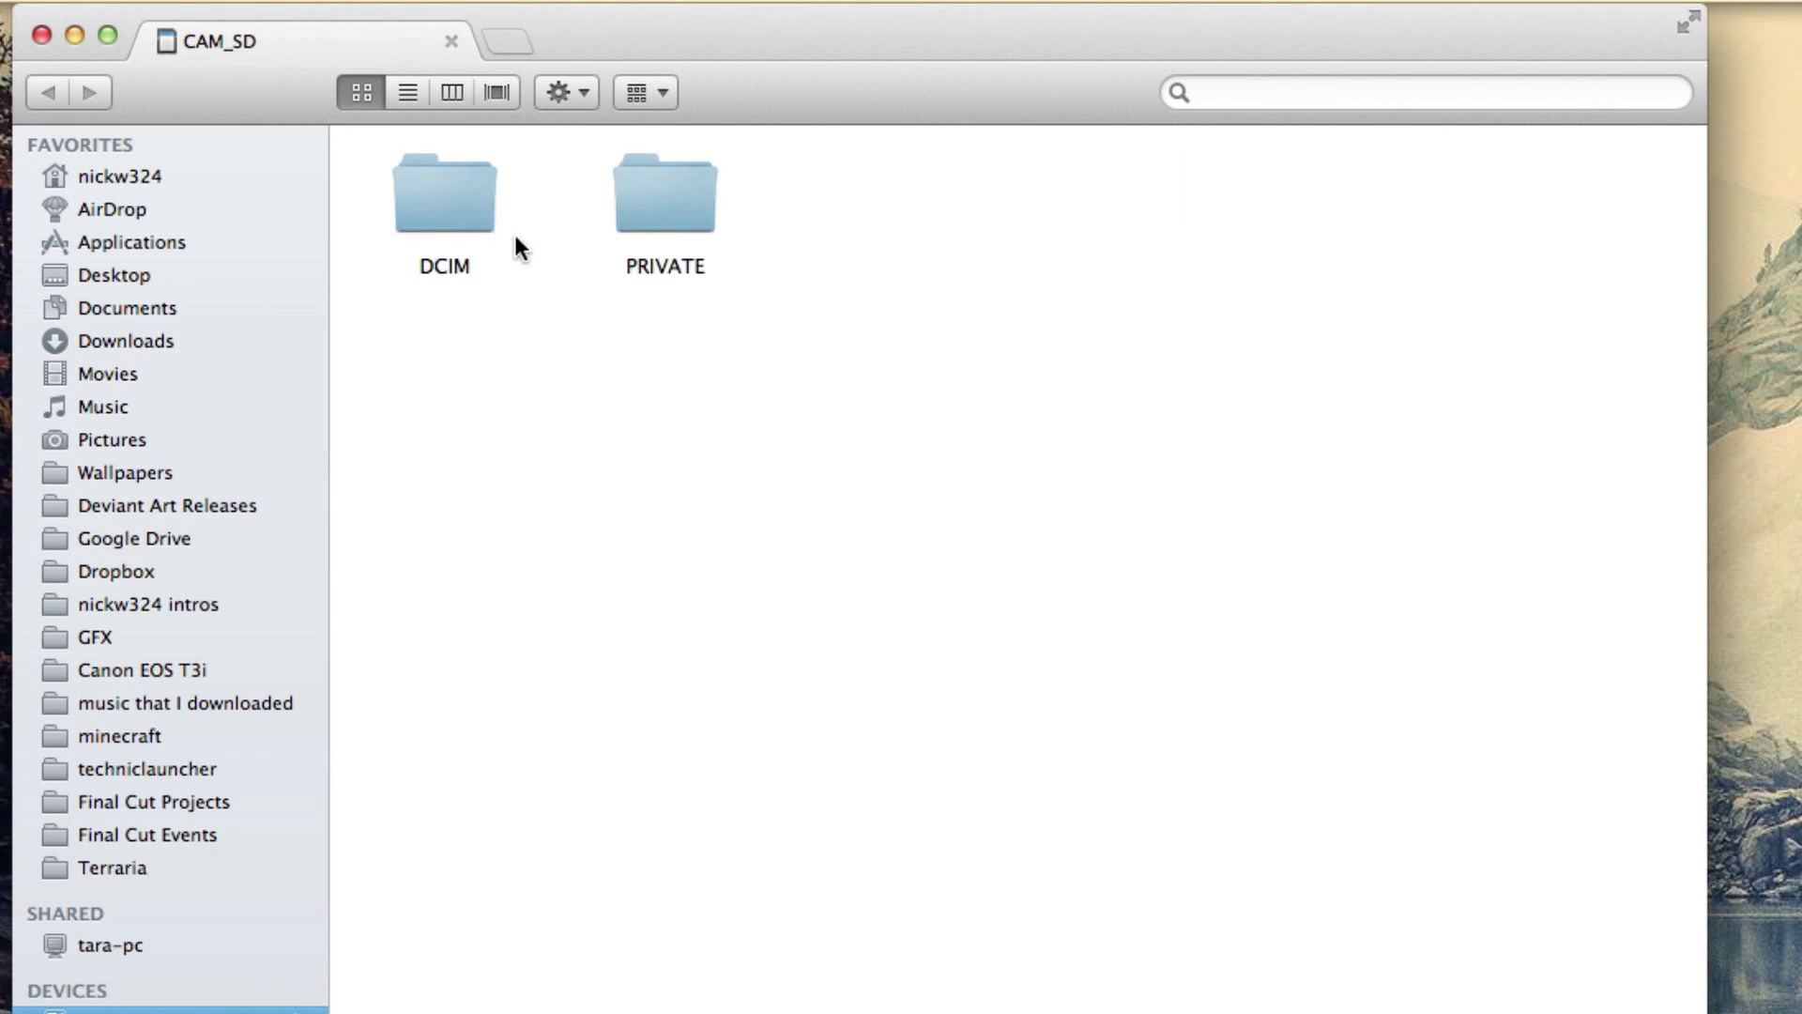
# Navigate from the card into PRIVATE > AVCHD > BDMV > STREAM
pyautogui.click(455, 217)
pyautogui.click(665, 207)
pyautogui.click(850, 233)
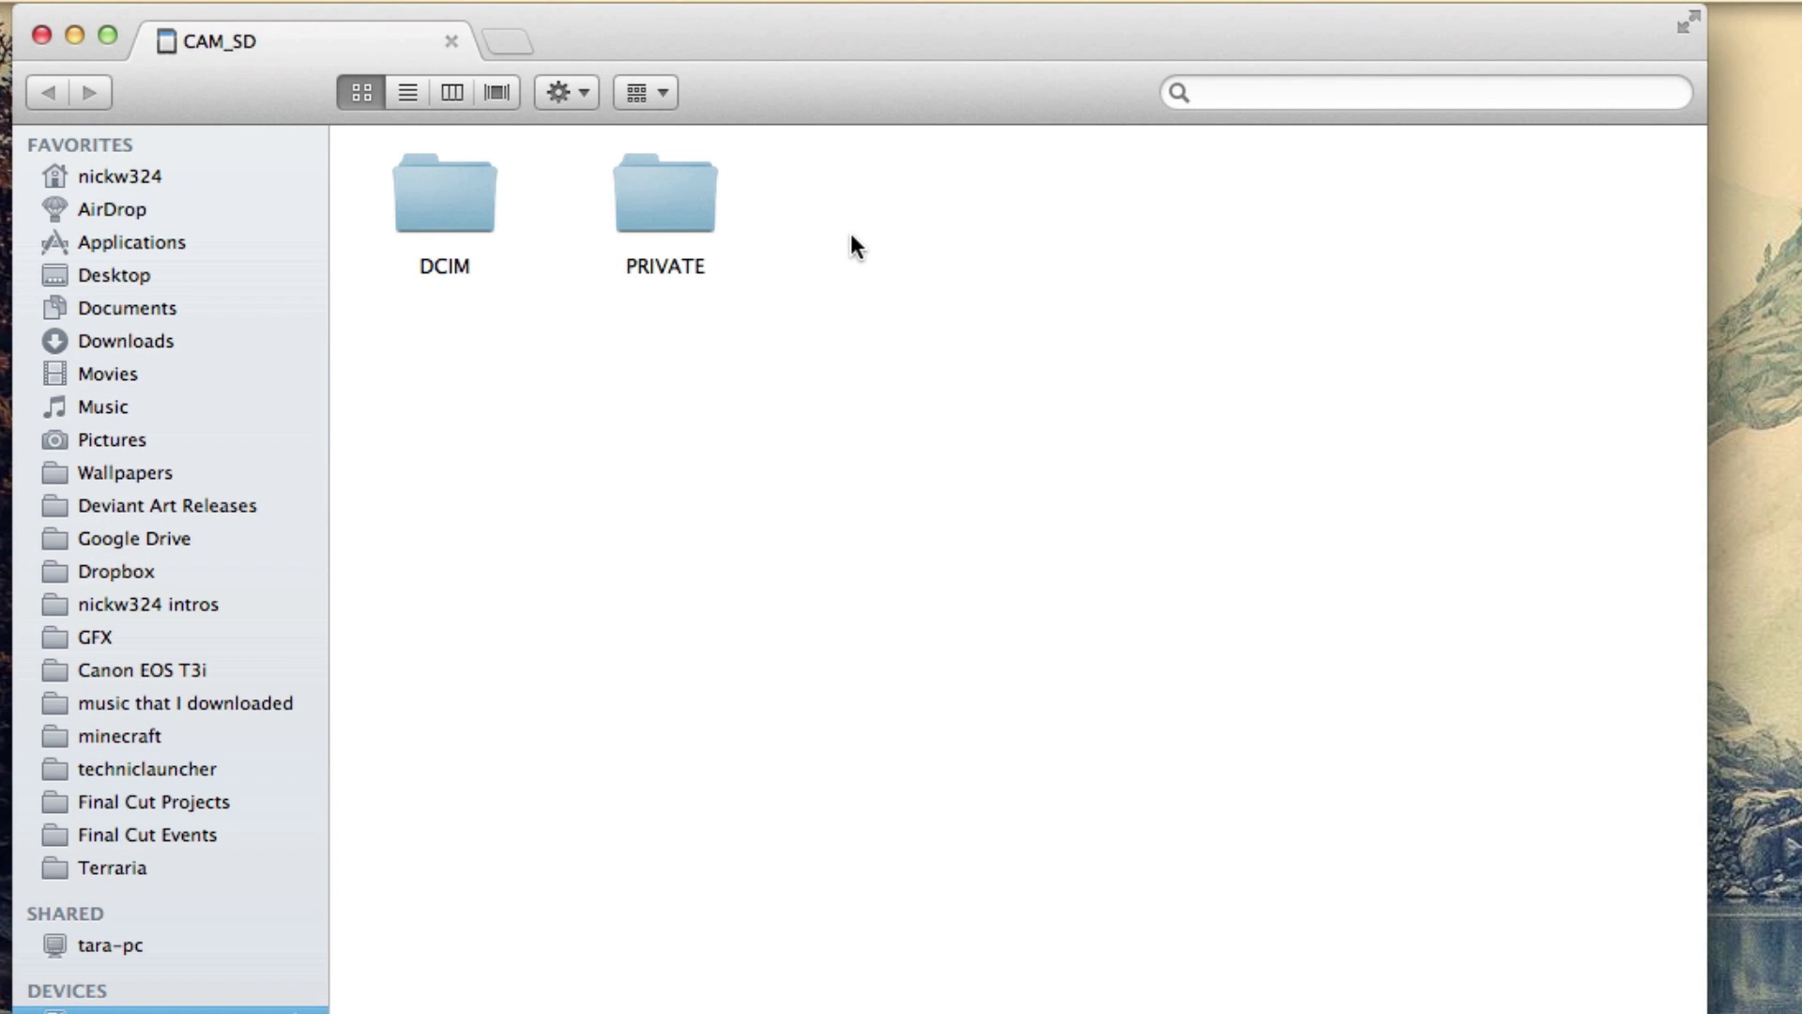
pyautogui.doubleClick(654, 208)
pyautogui.doubleClick(435, 190)
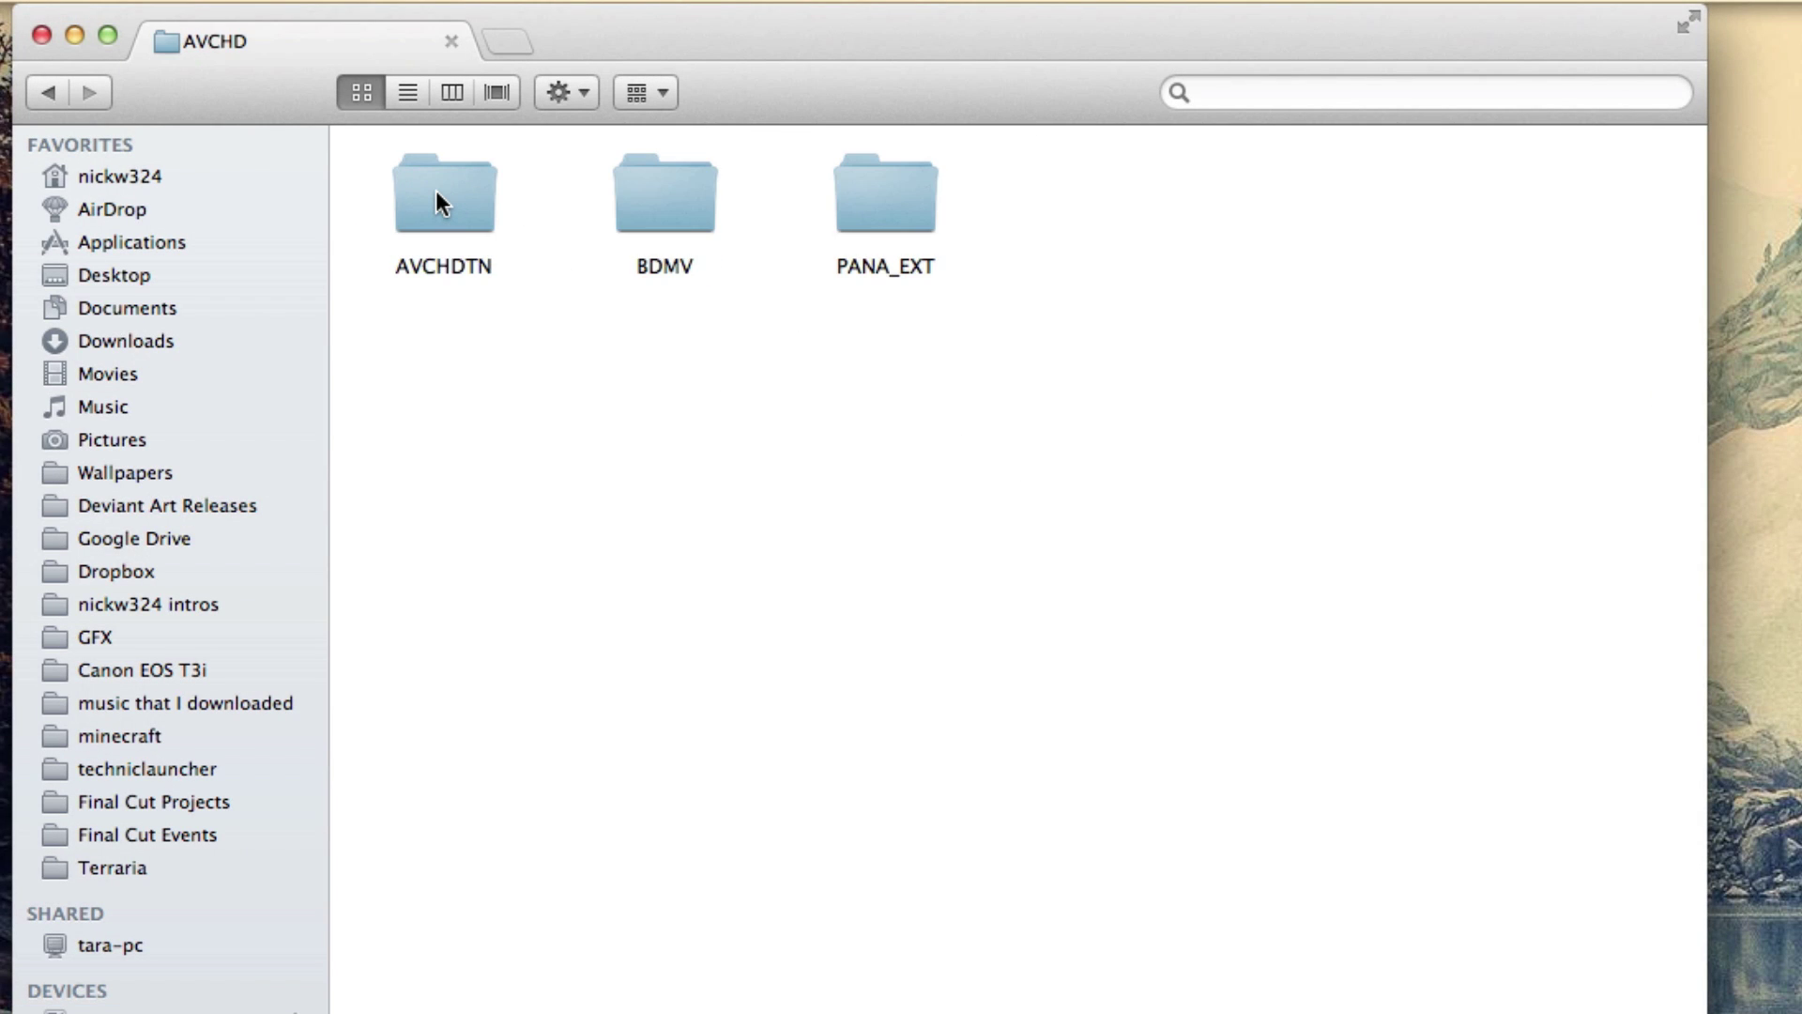
pyautogui.click(668, 195)
pyautogui.doubleClick(668, 193)
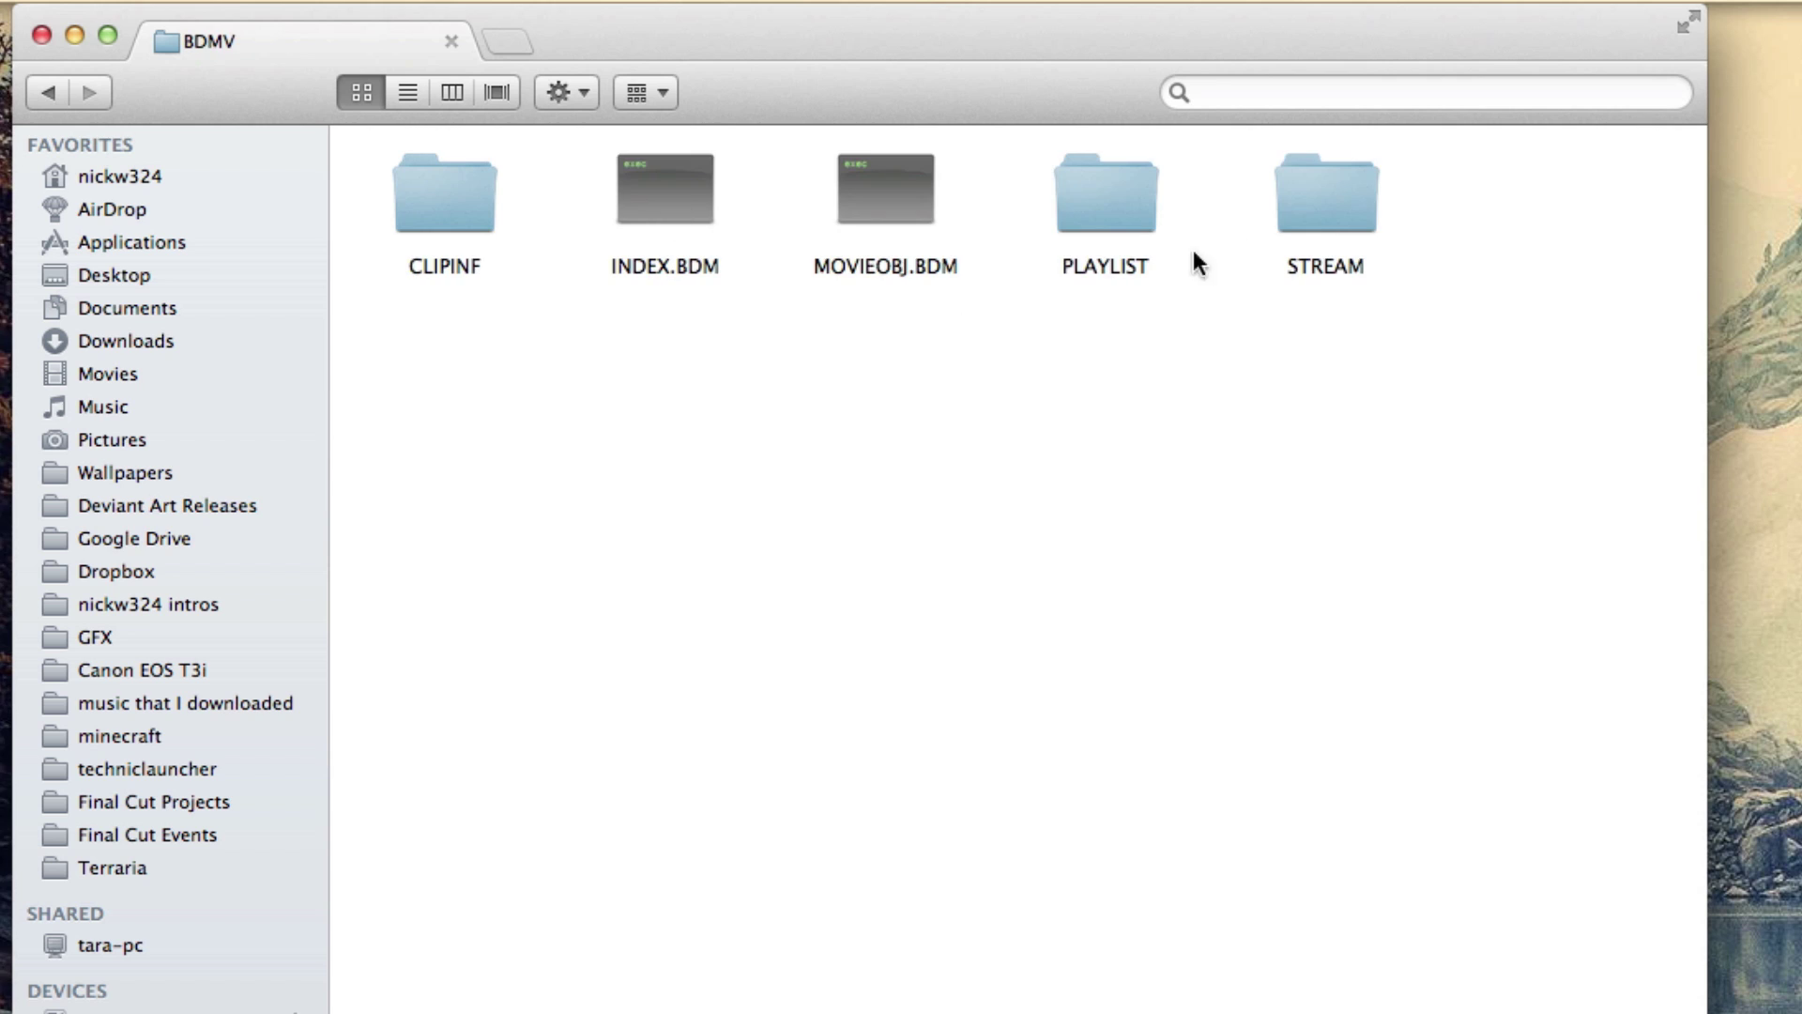
pyautogui.click(1325, 223)
pyautogui.doubleClick(1324, 218)
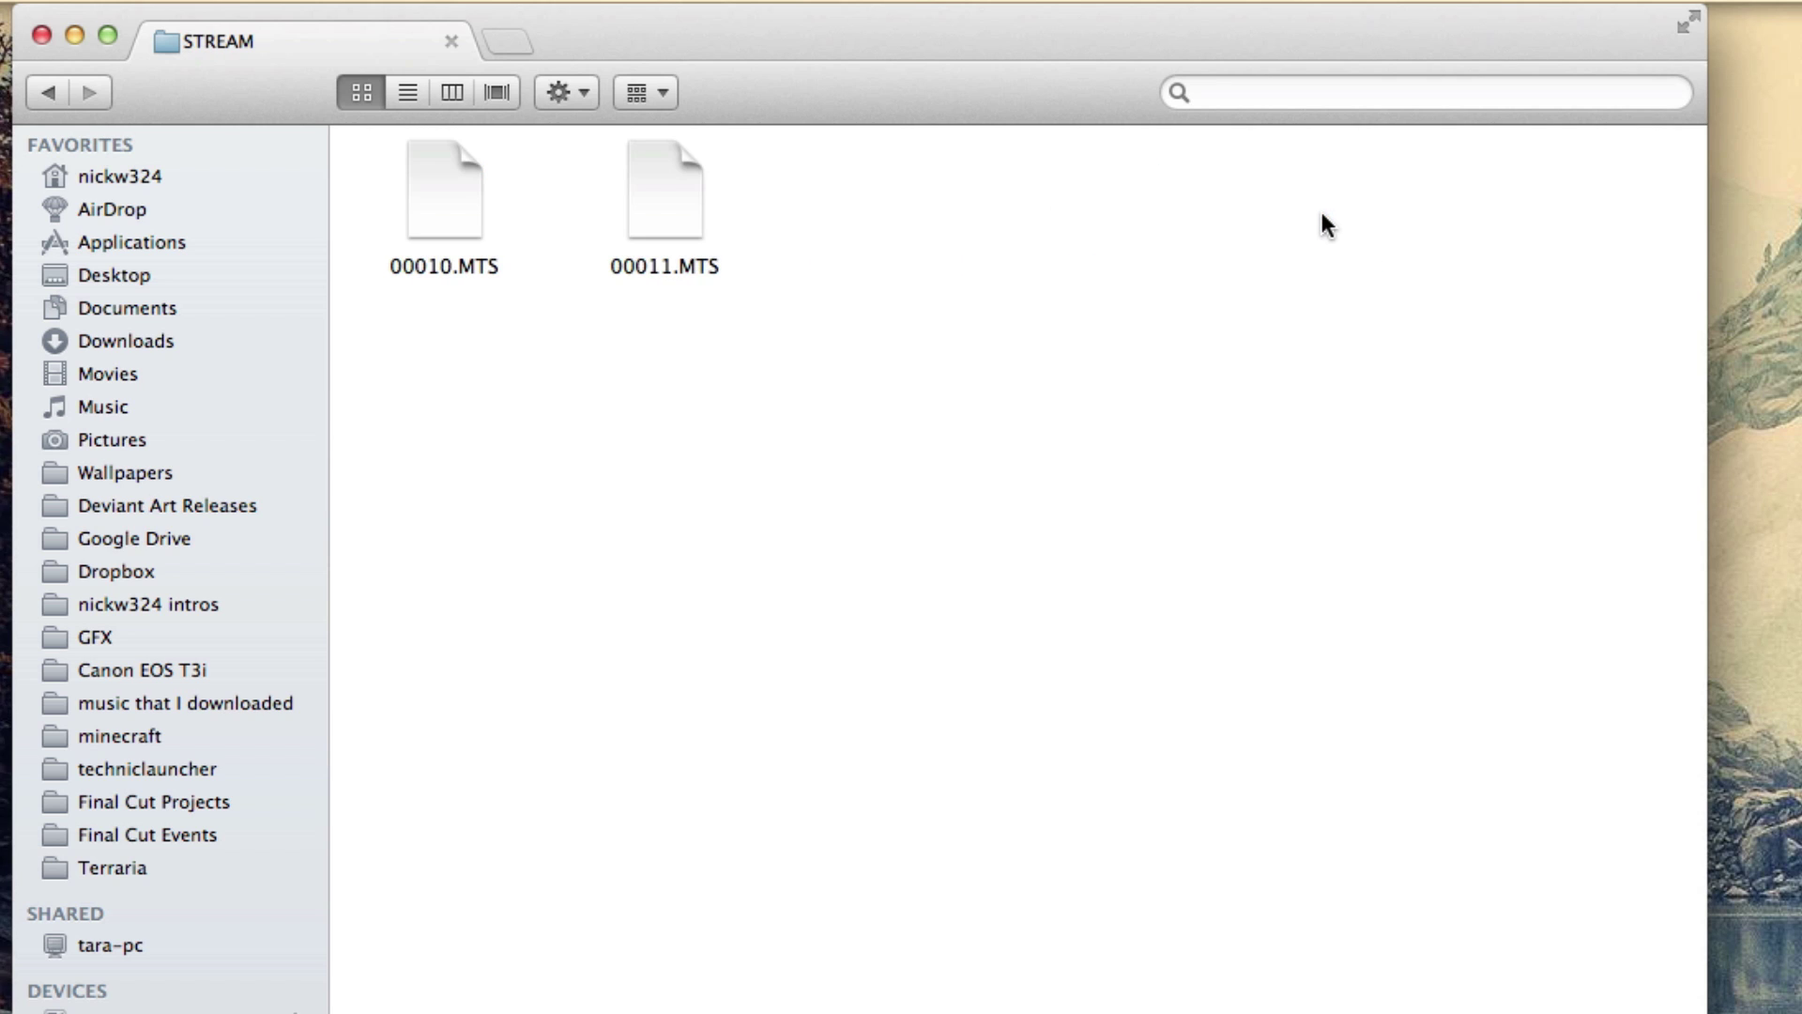
# Open the clip 00010.MTS in VLC using Open With
pyautogui.click(484, 201)
pyautogui.click(640, 188)
pyautogui.click(881, 180)
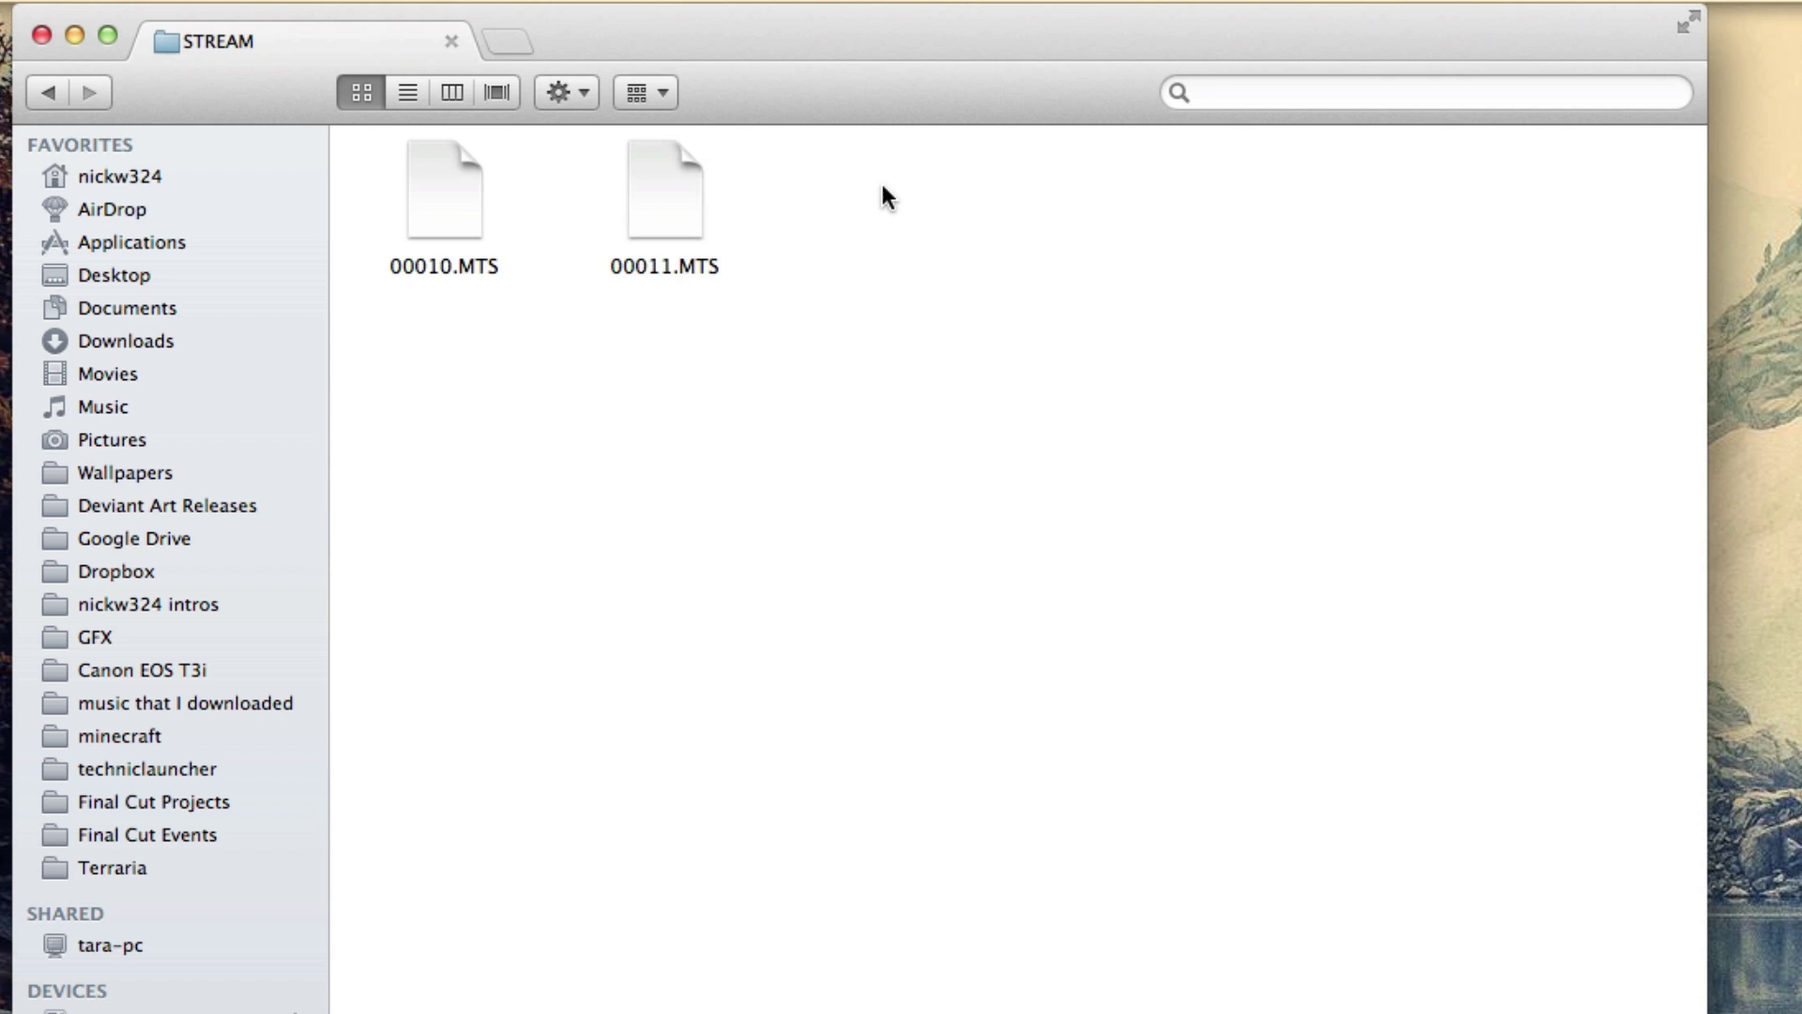
pyautogui.click(413, 183)
pyautogui.click(723, 202)
pyautogui.click(455, 177)
pyautogui.rightClick(456, 176)
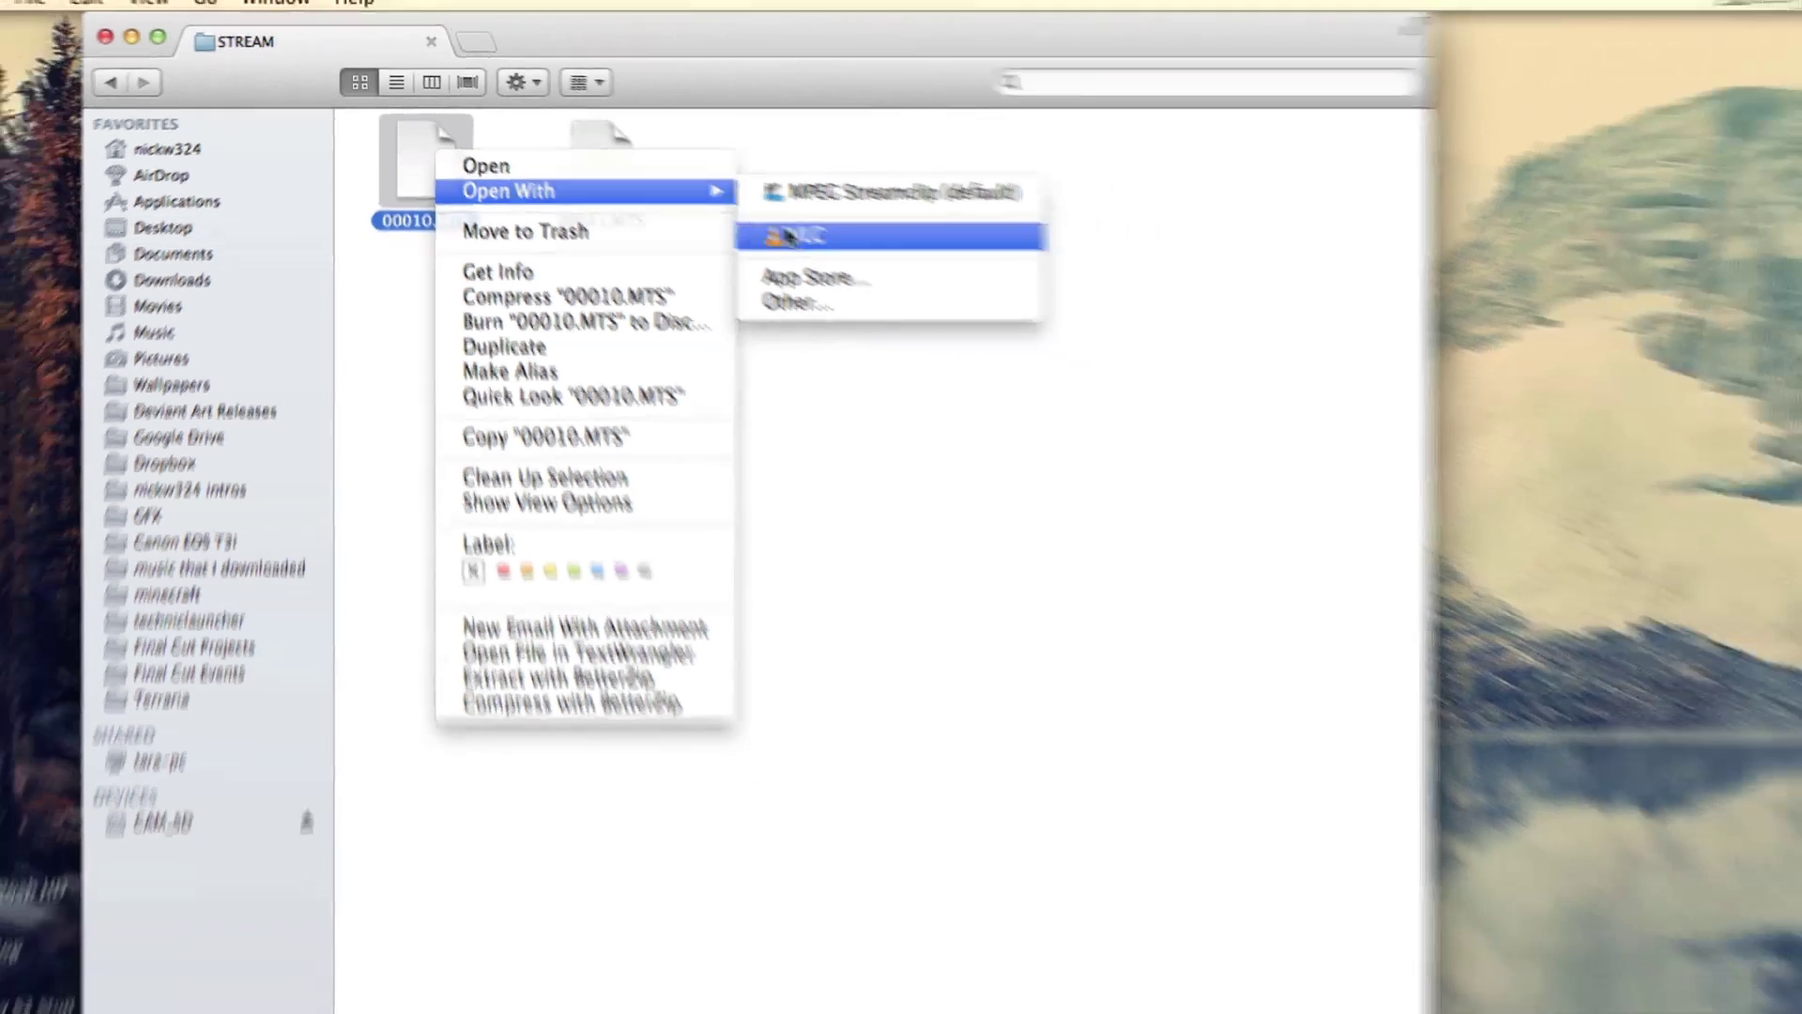
pyautogui.click(911, 284)
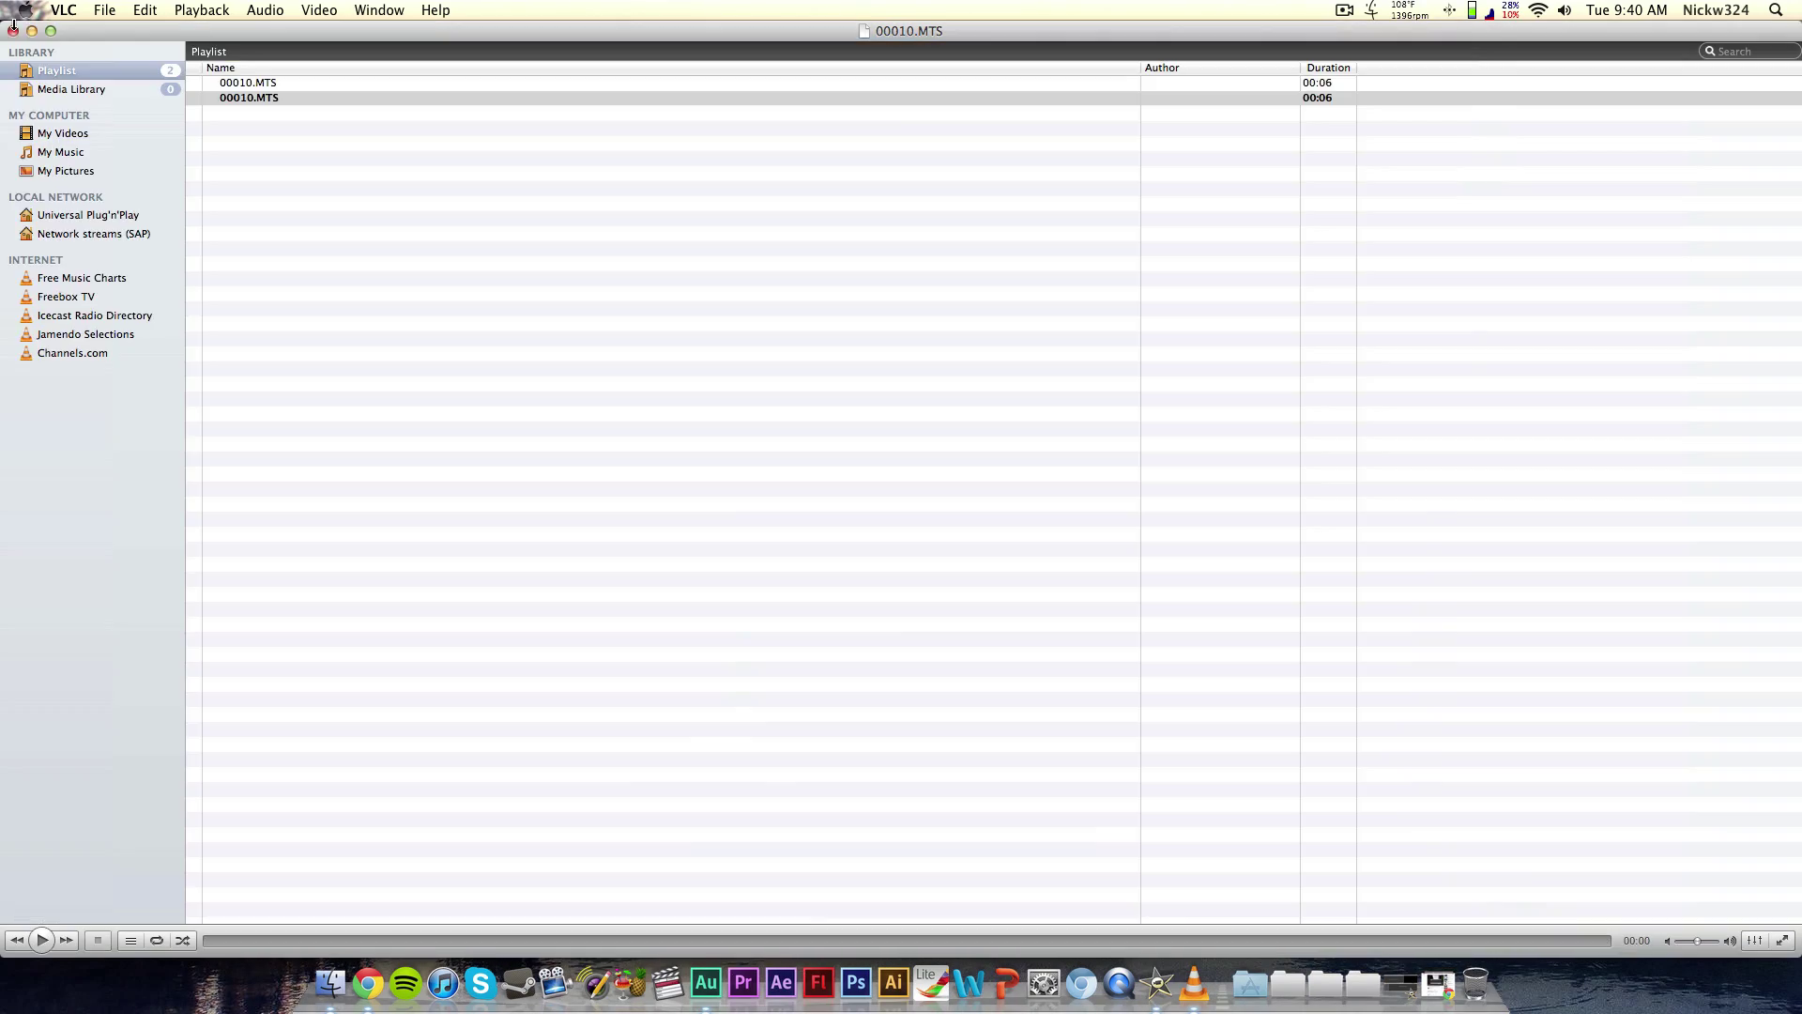
pyautogui.click(13, 29)
pyautogui.click(538, 143)
pyautogui.click(529, 141)
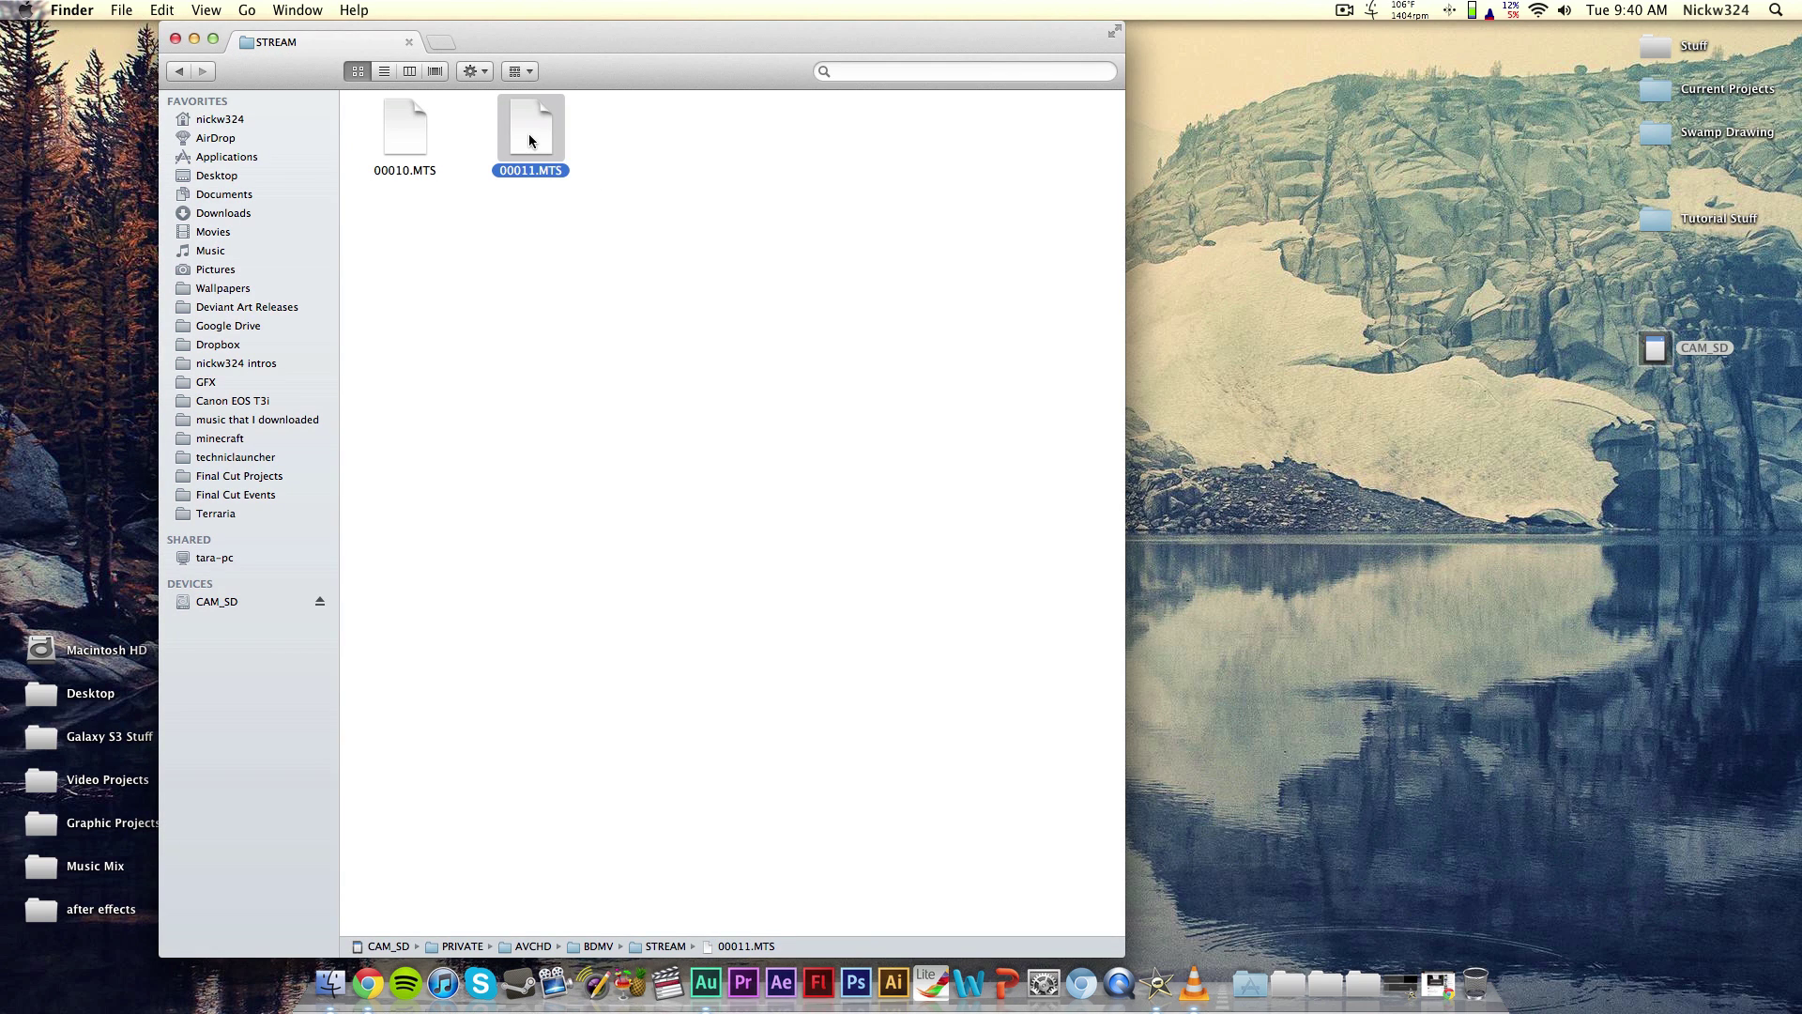
pyautogui.rightClick(530, 141)
pyautogui.moveTo(582, 163)
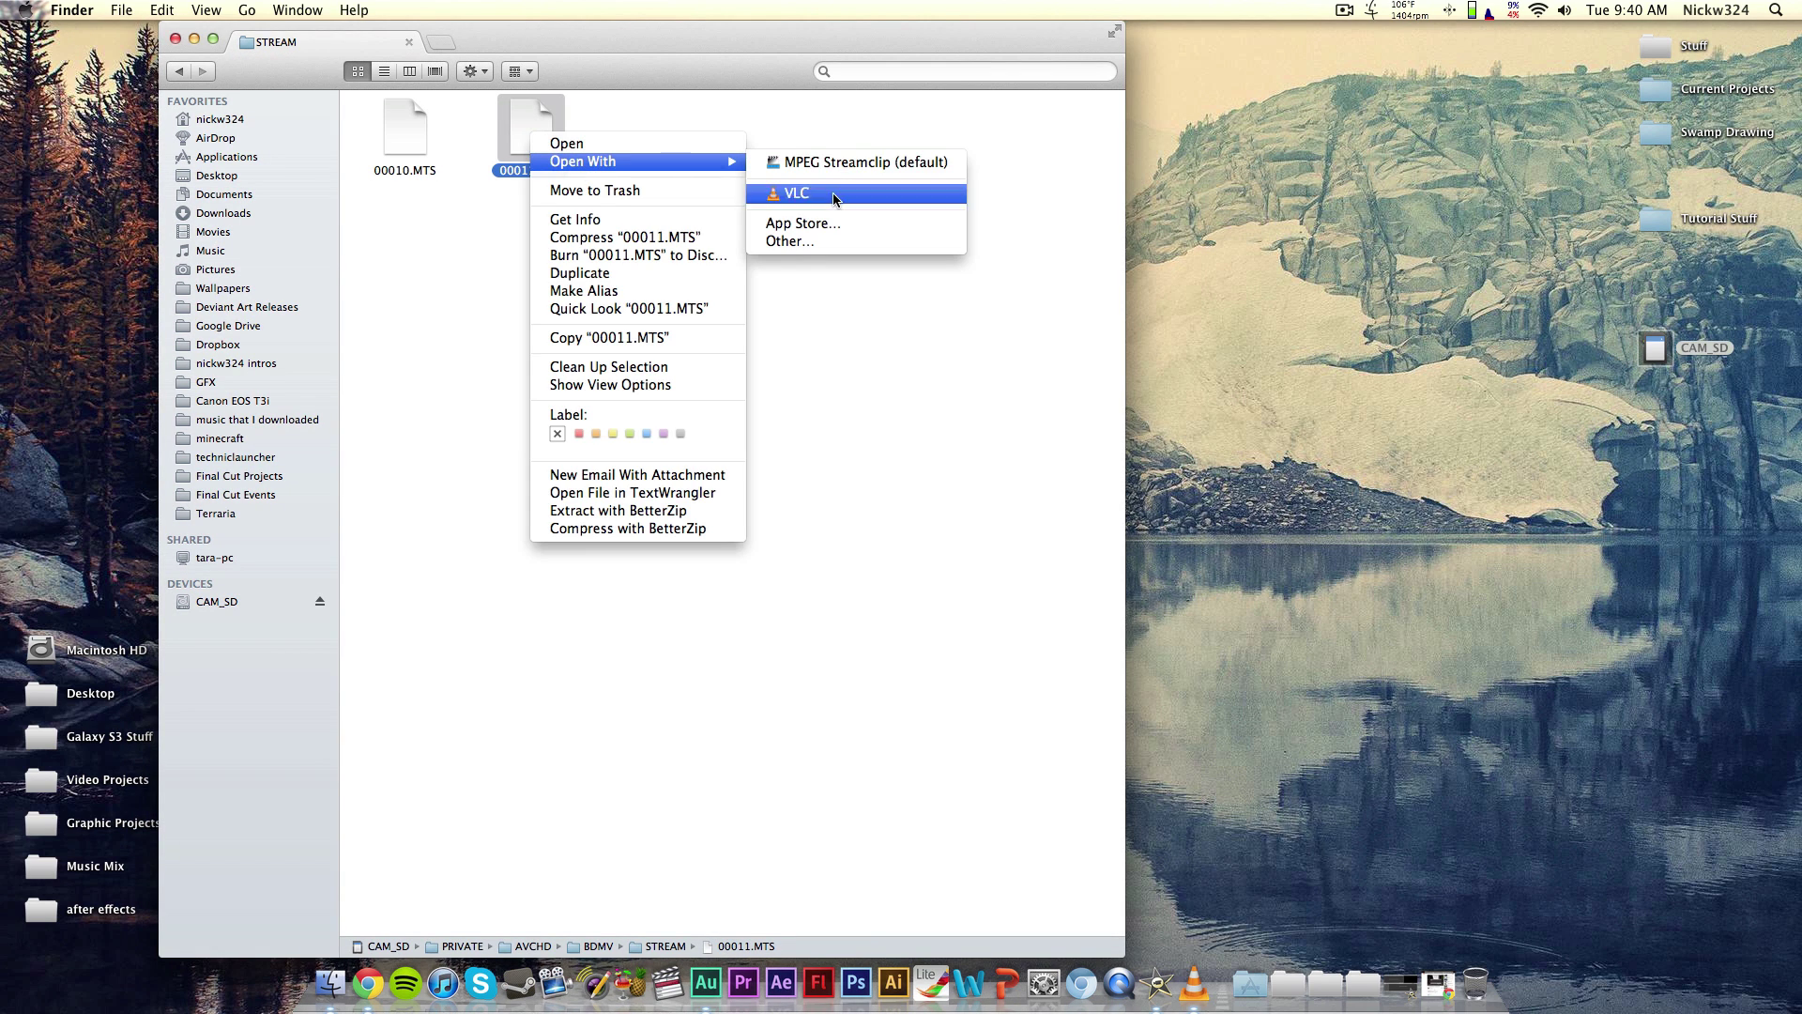
pyautogui.click(834, 195)
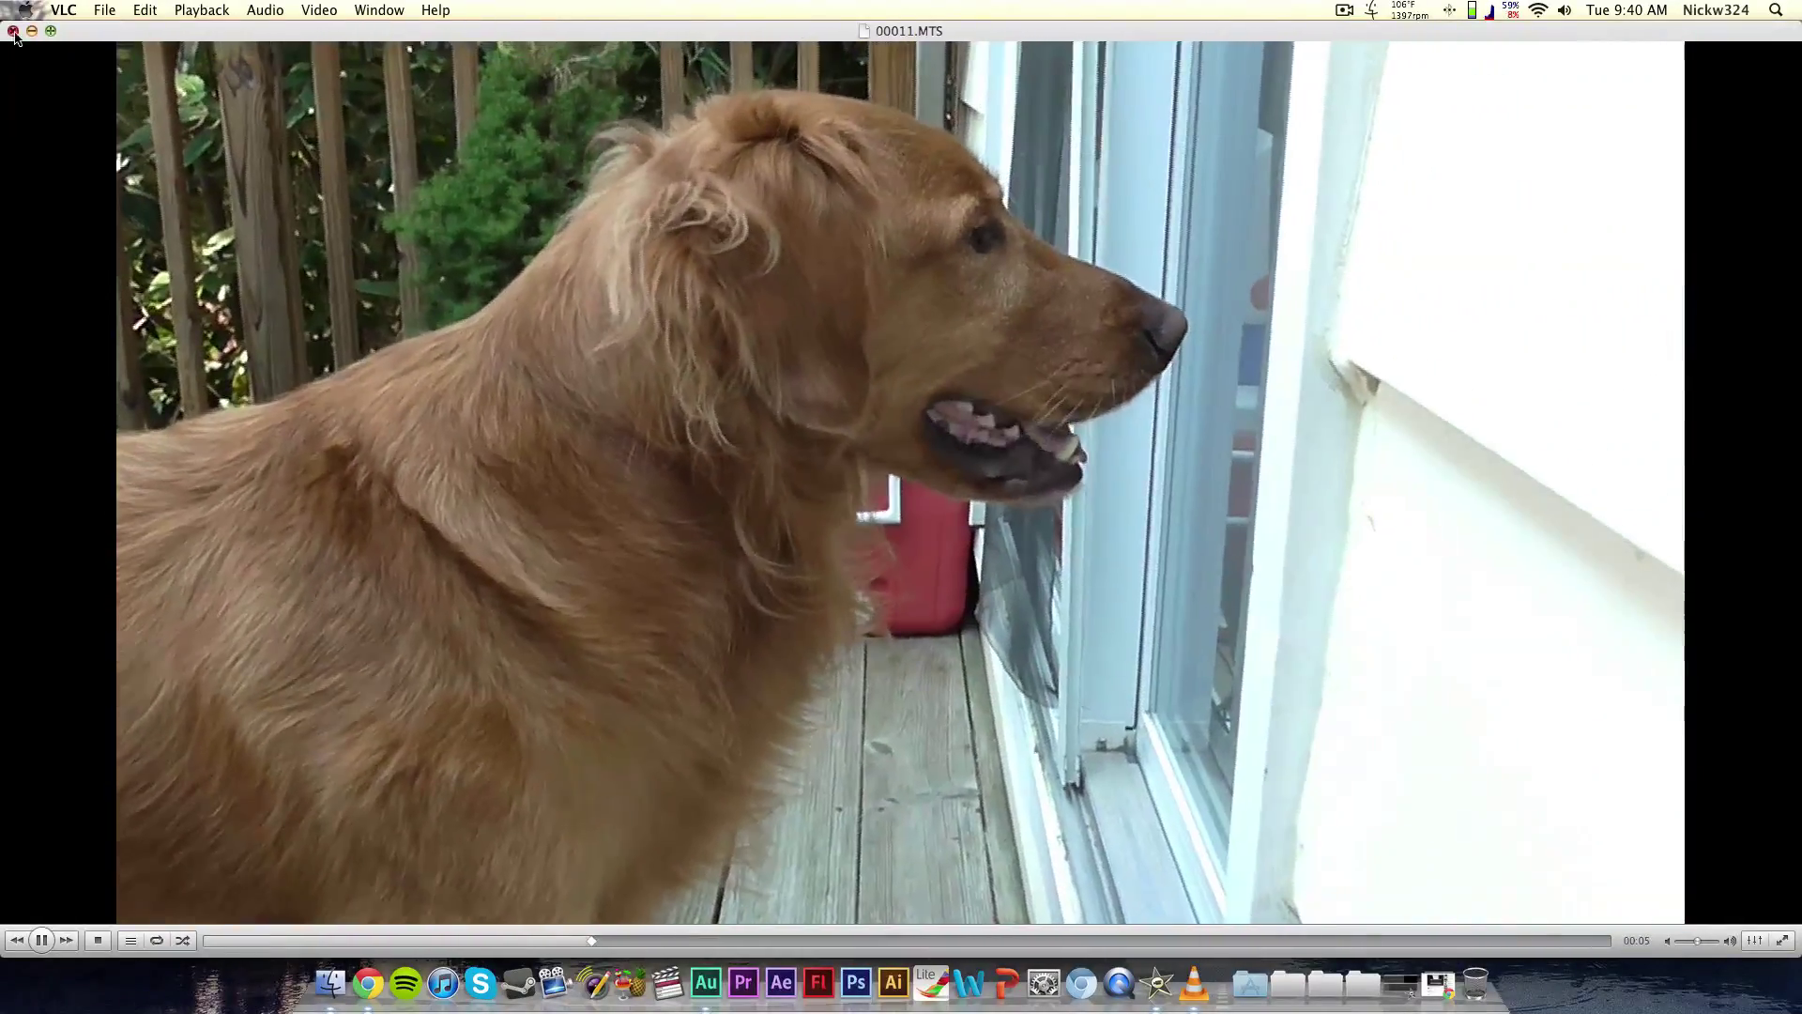
pyautogui.click(14, 31)
pyautogui.click(611, 160)
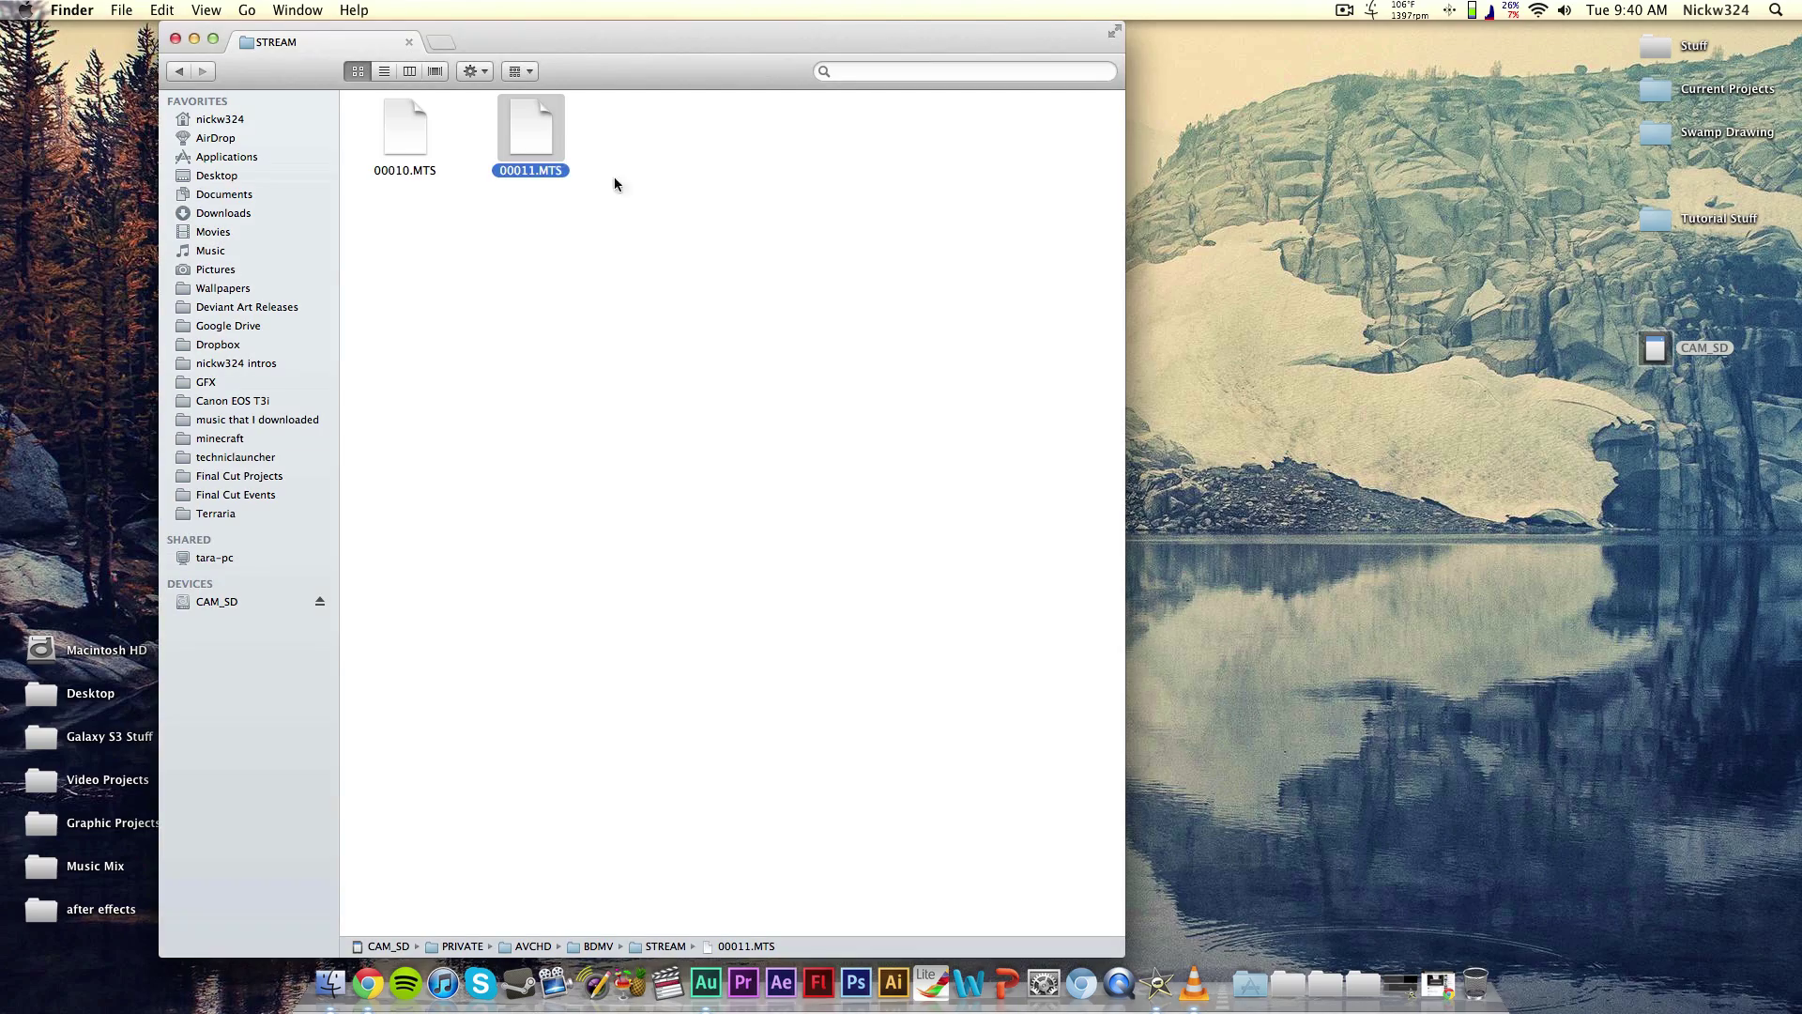
pyautogui.click(573, 131)
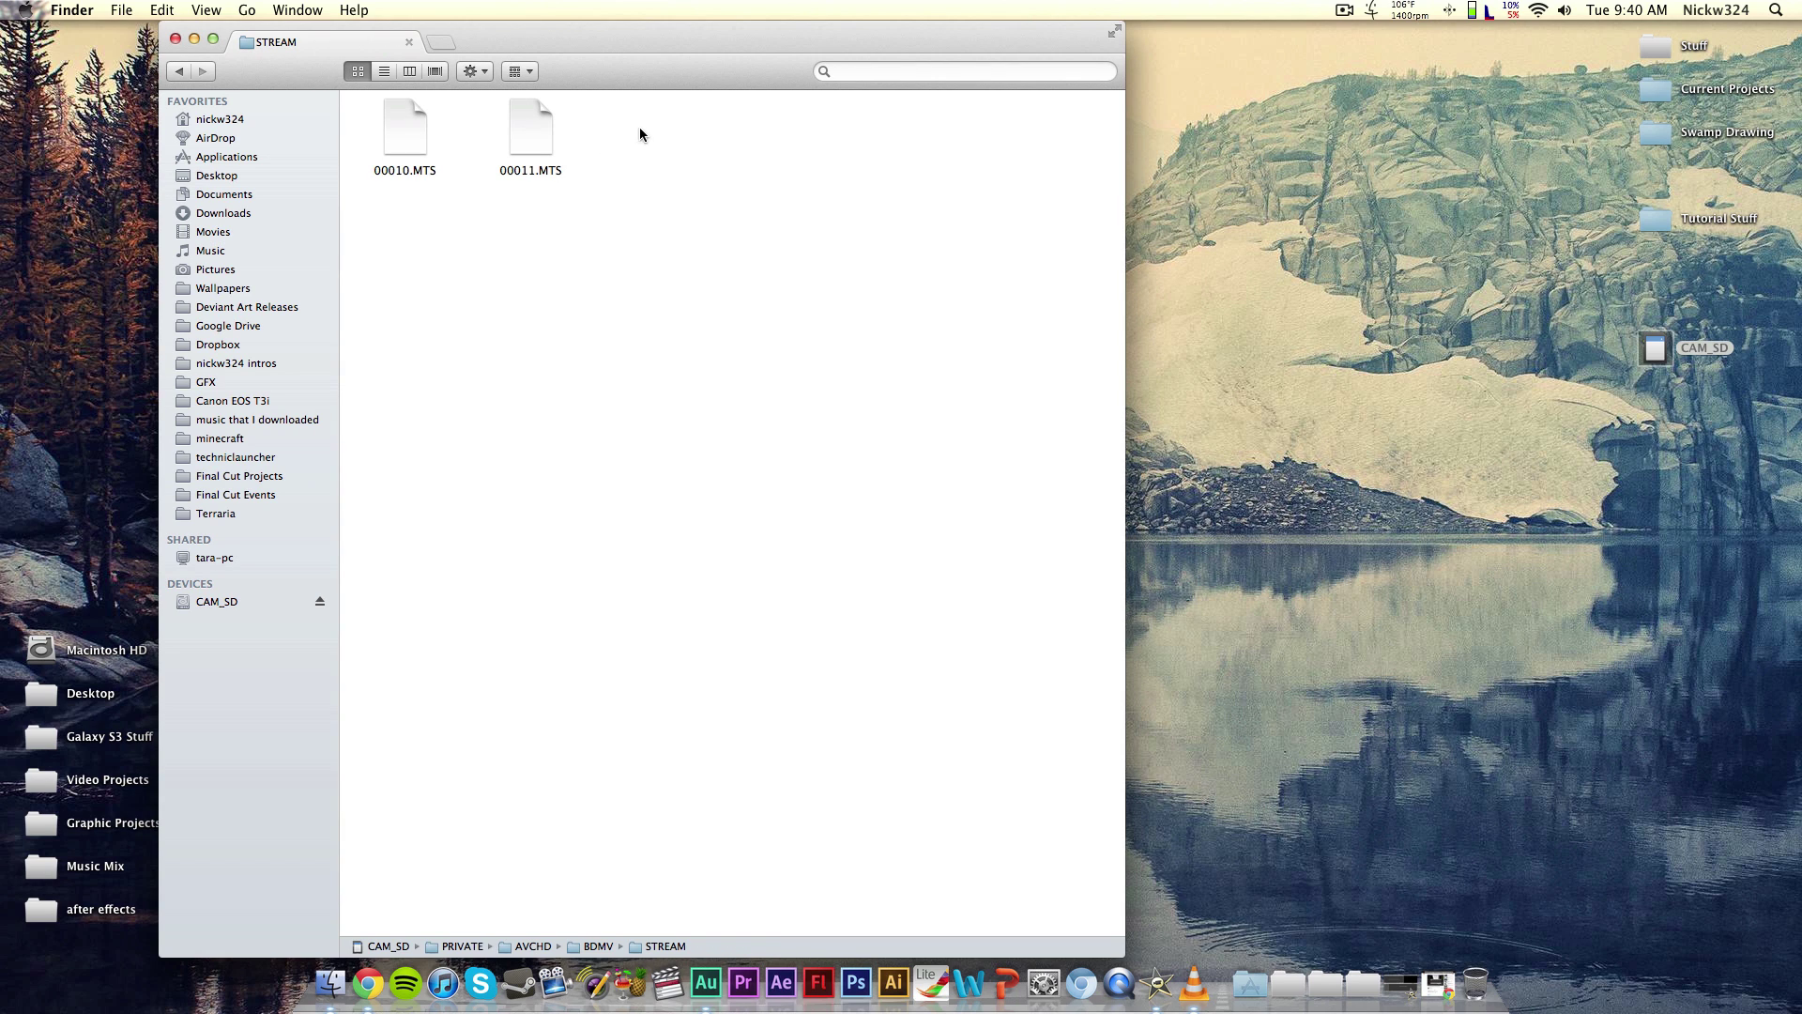
# Restore the minimized iMovie window from the Dock
pyautogui.click(525, 128)
pyautogui.click(410, 123)
pyautogui.click(556, 128)
pyautogui.click(1399, 982)
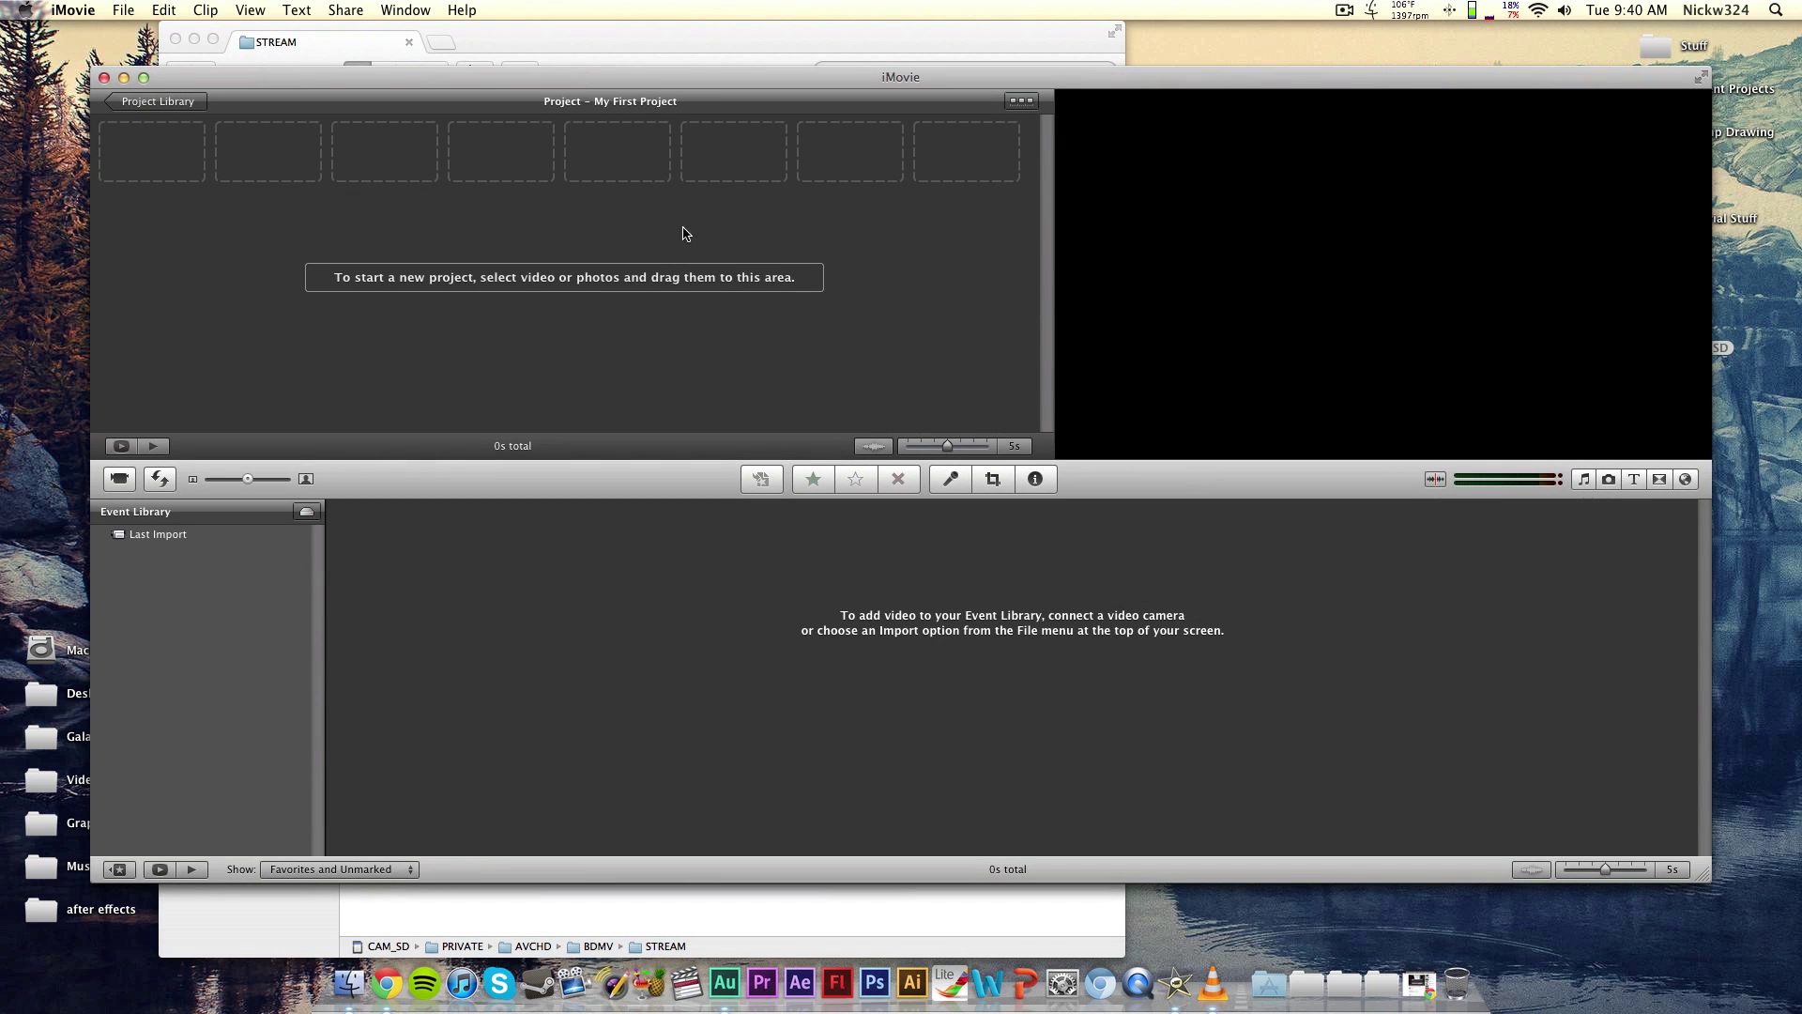
# Return to the STREAM folder and look over the clips 00010.MTS and 00011.MTS
pyautogui.click(356, 42)
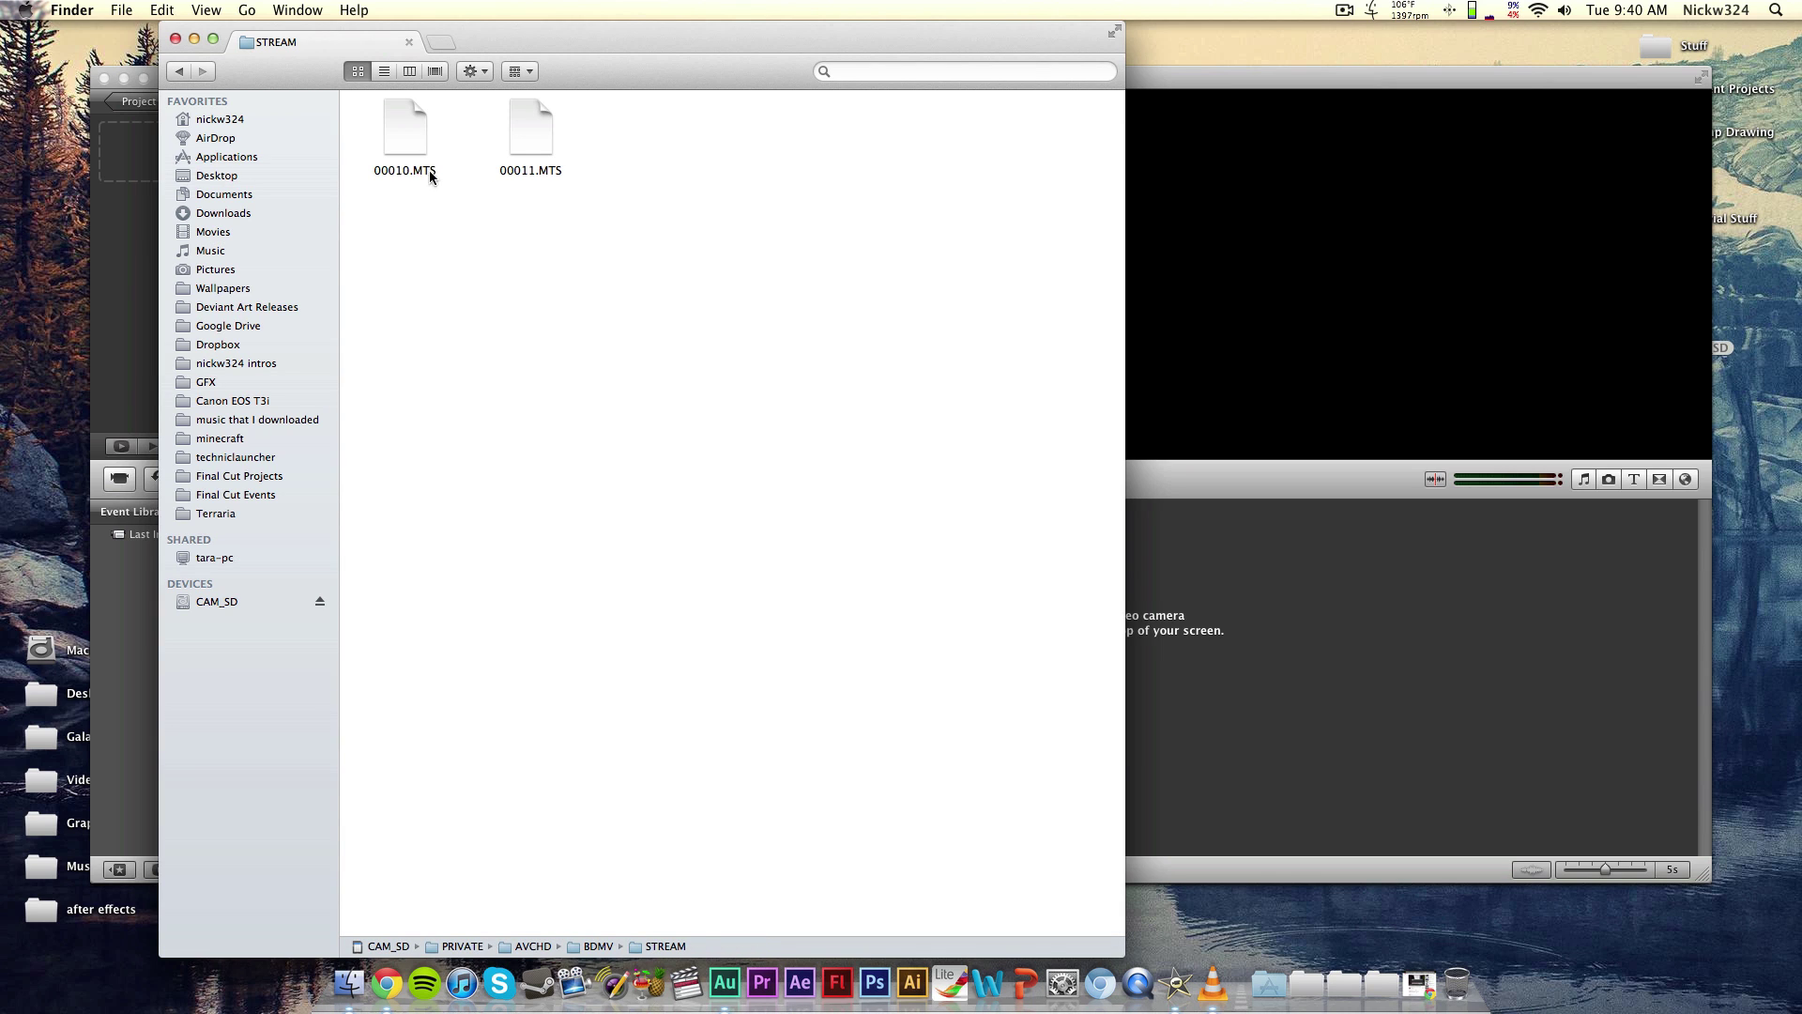
pyautogui.click(404, 118)
pyautogui.click(600, 127)
pyautogui.click(407, 132)
pyautogui.click(531, 132)
pyautogui.click(627, 139)
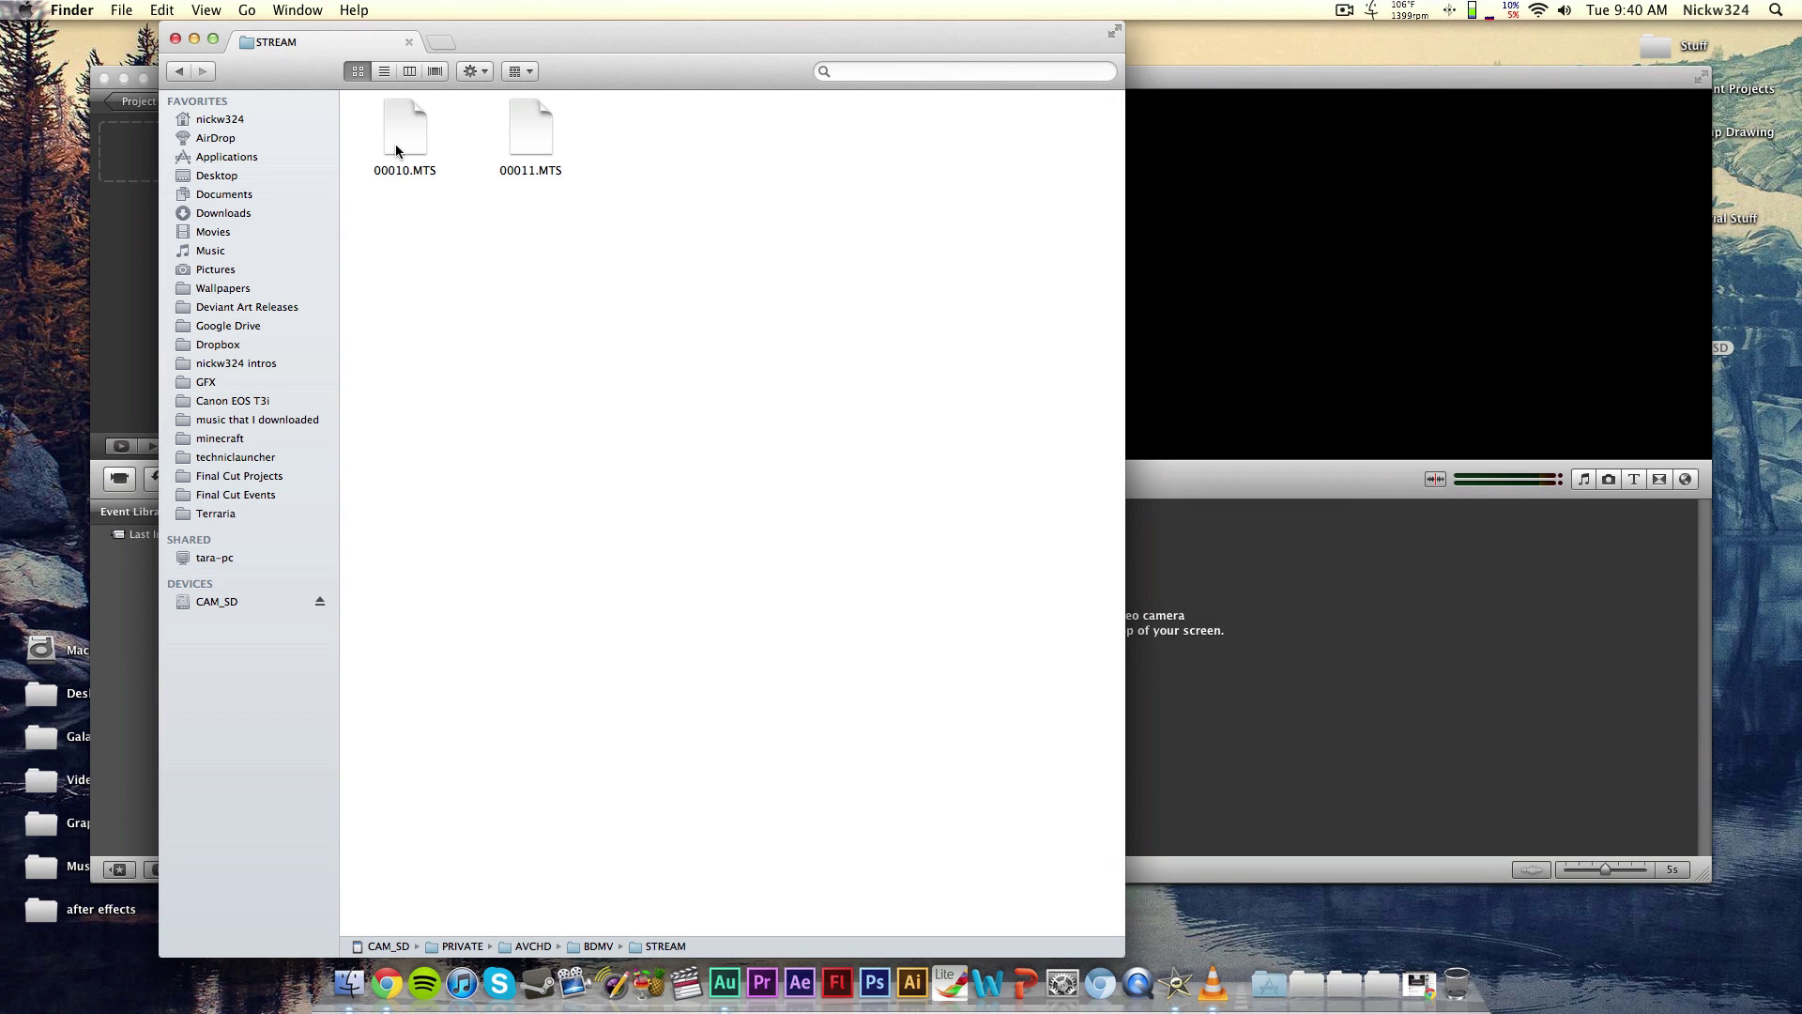
pyautogui.click(550, 136)
pyautogui.click(665, 132)
# Start an import from the memory card in iMovie, while rechecking the STREAM clips in Finder
pyautogui.click(115, 163)
pyautogui.click(123, 9)
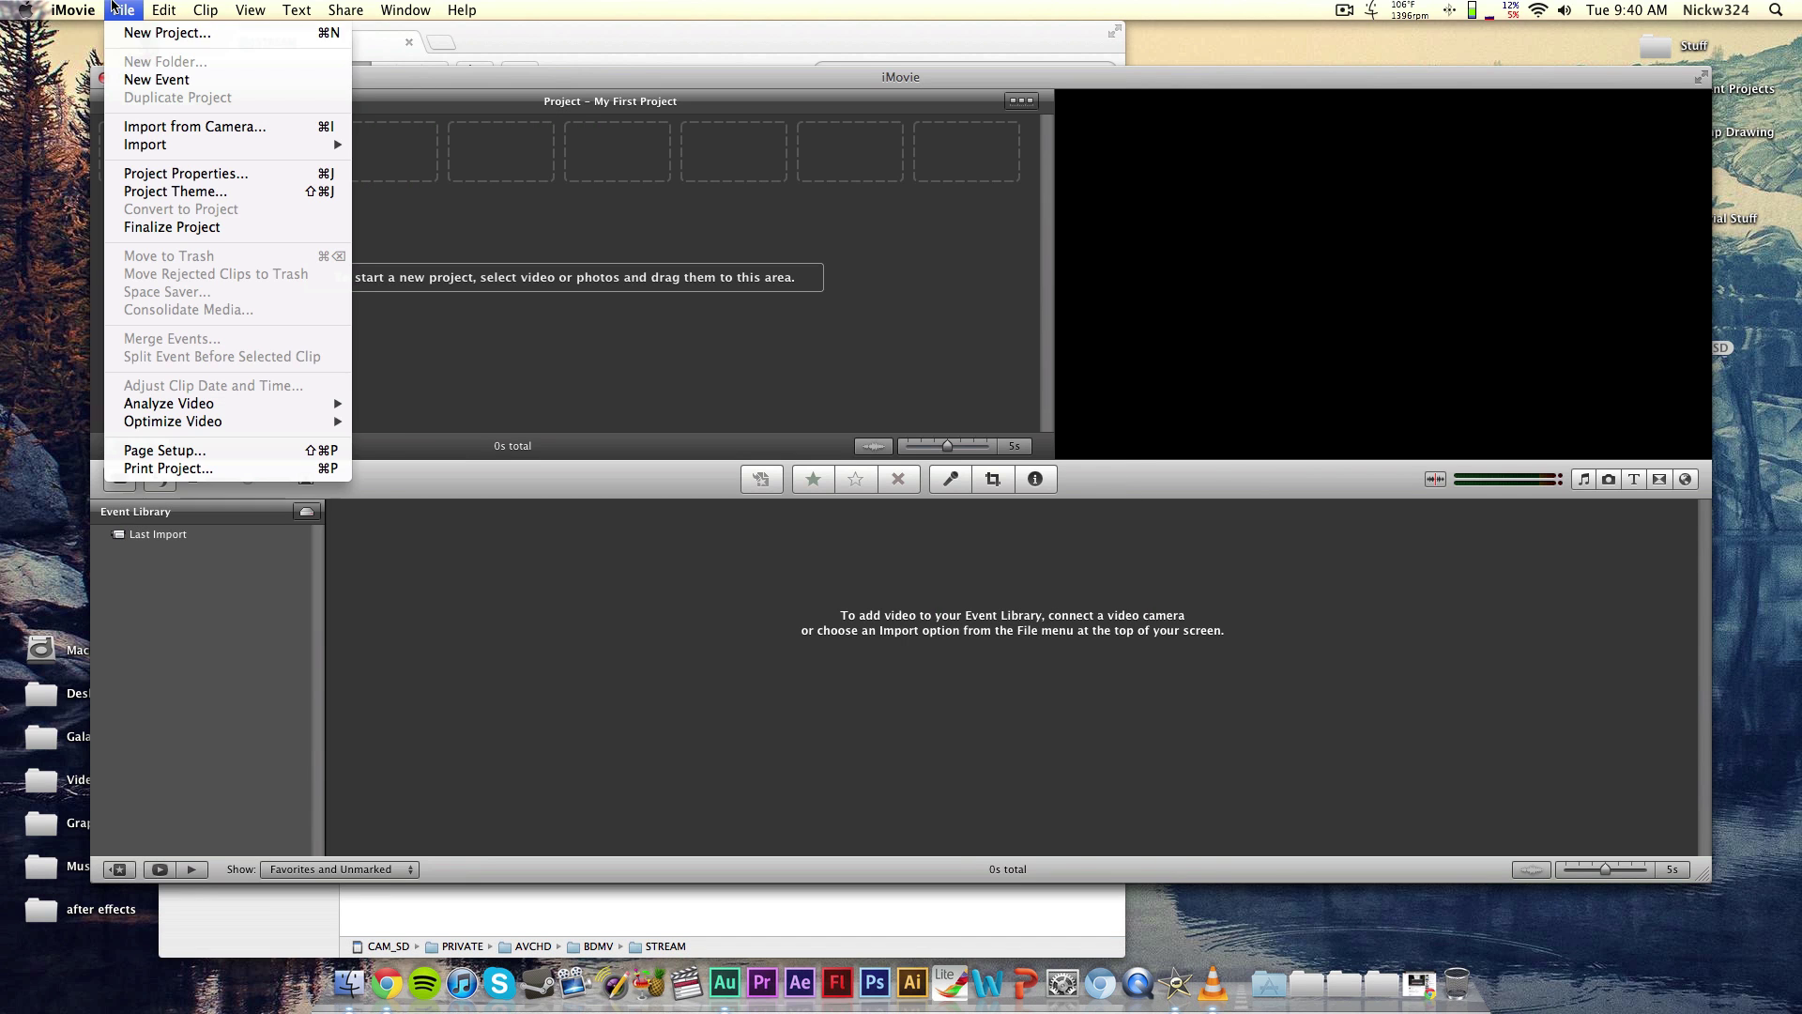
pyautogui.click(166, 125)
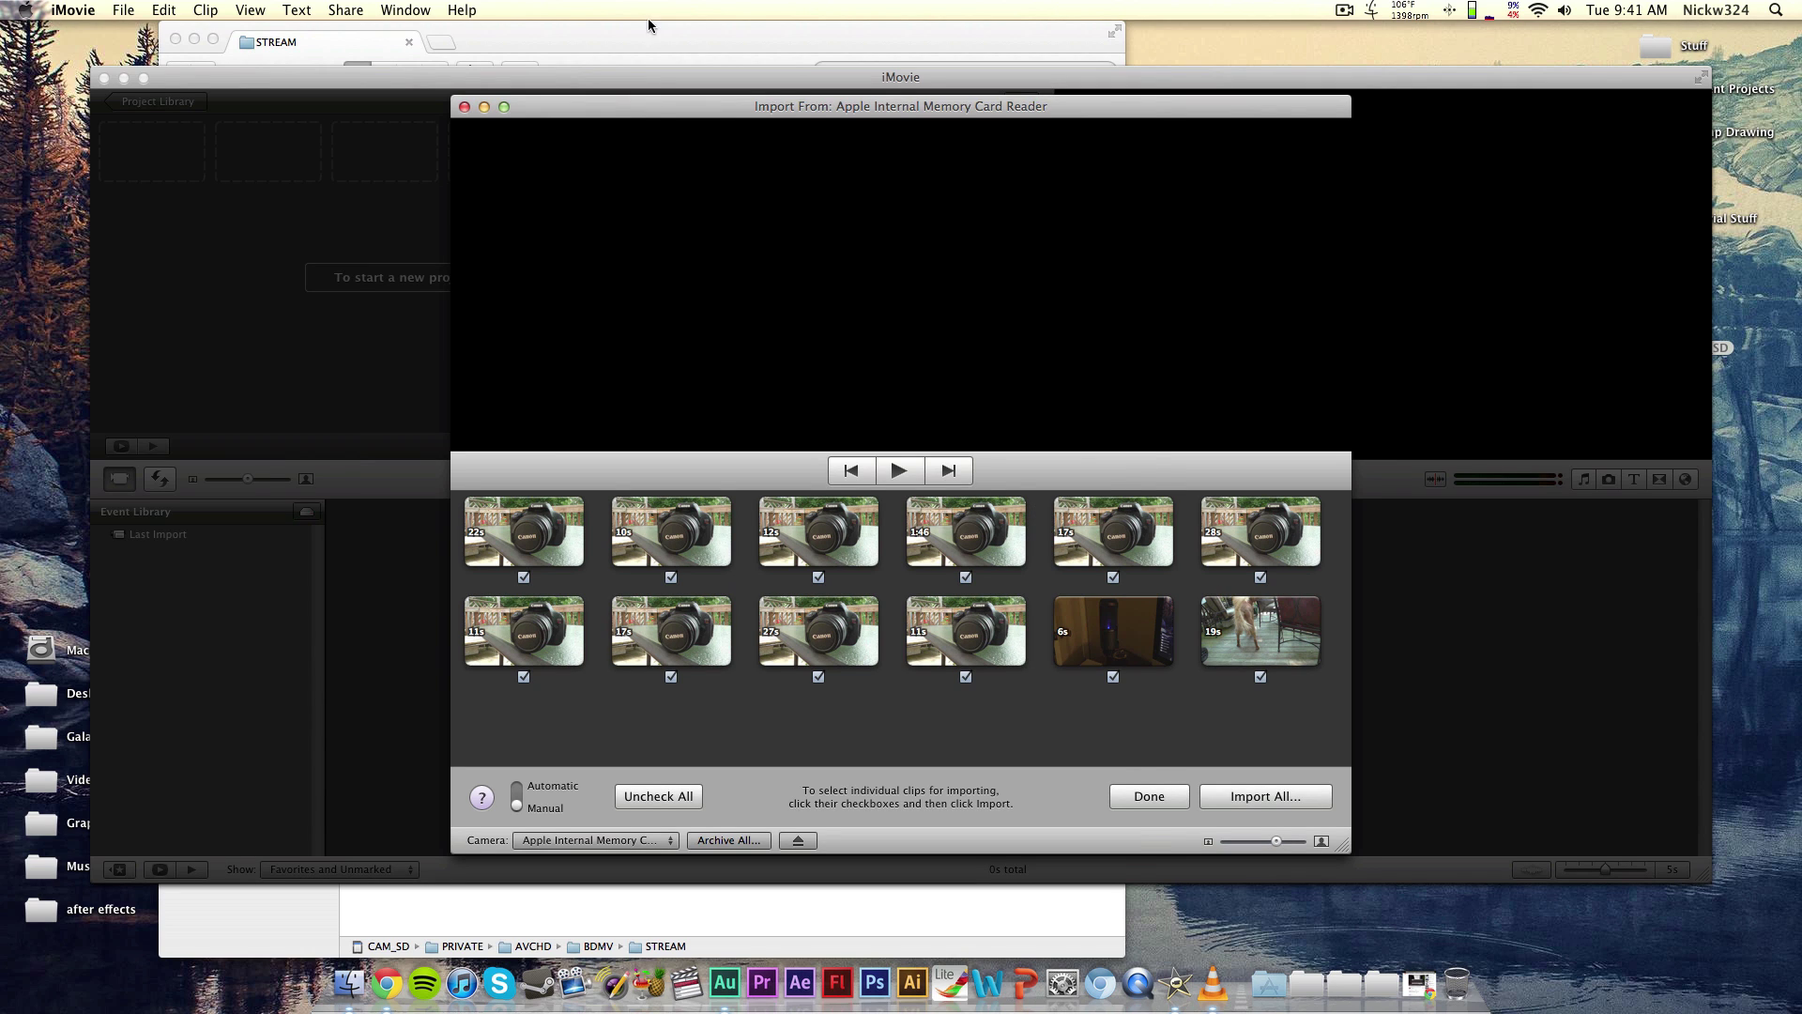
pyautogui.click(631, 45)
pyautogui.click(406, 125)
pyautogui.click(529, 125)
pyautogui.click(634, 124)
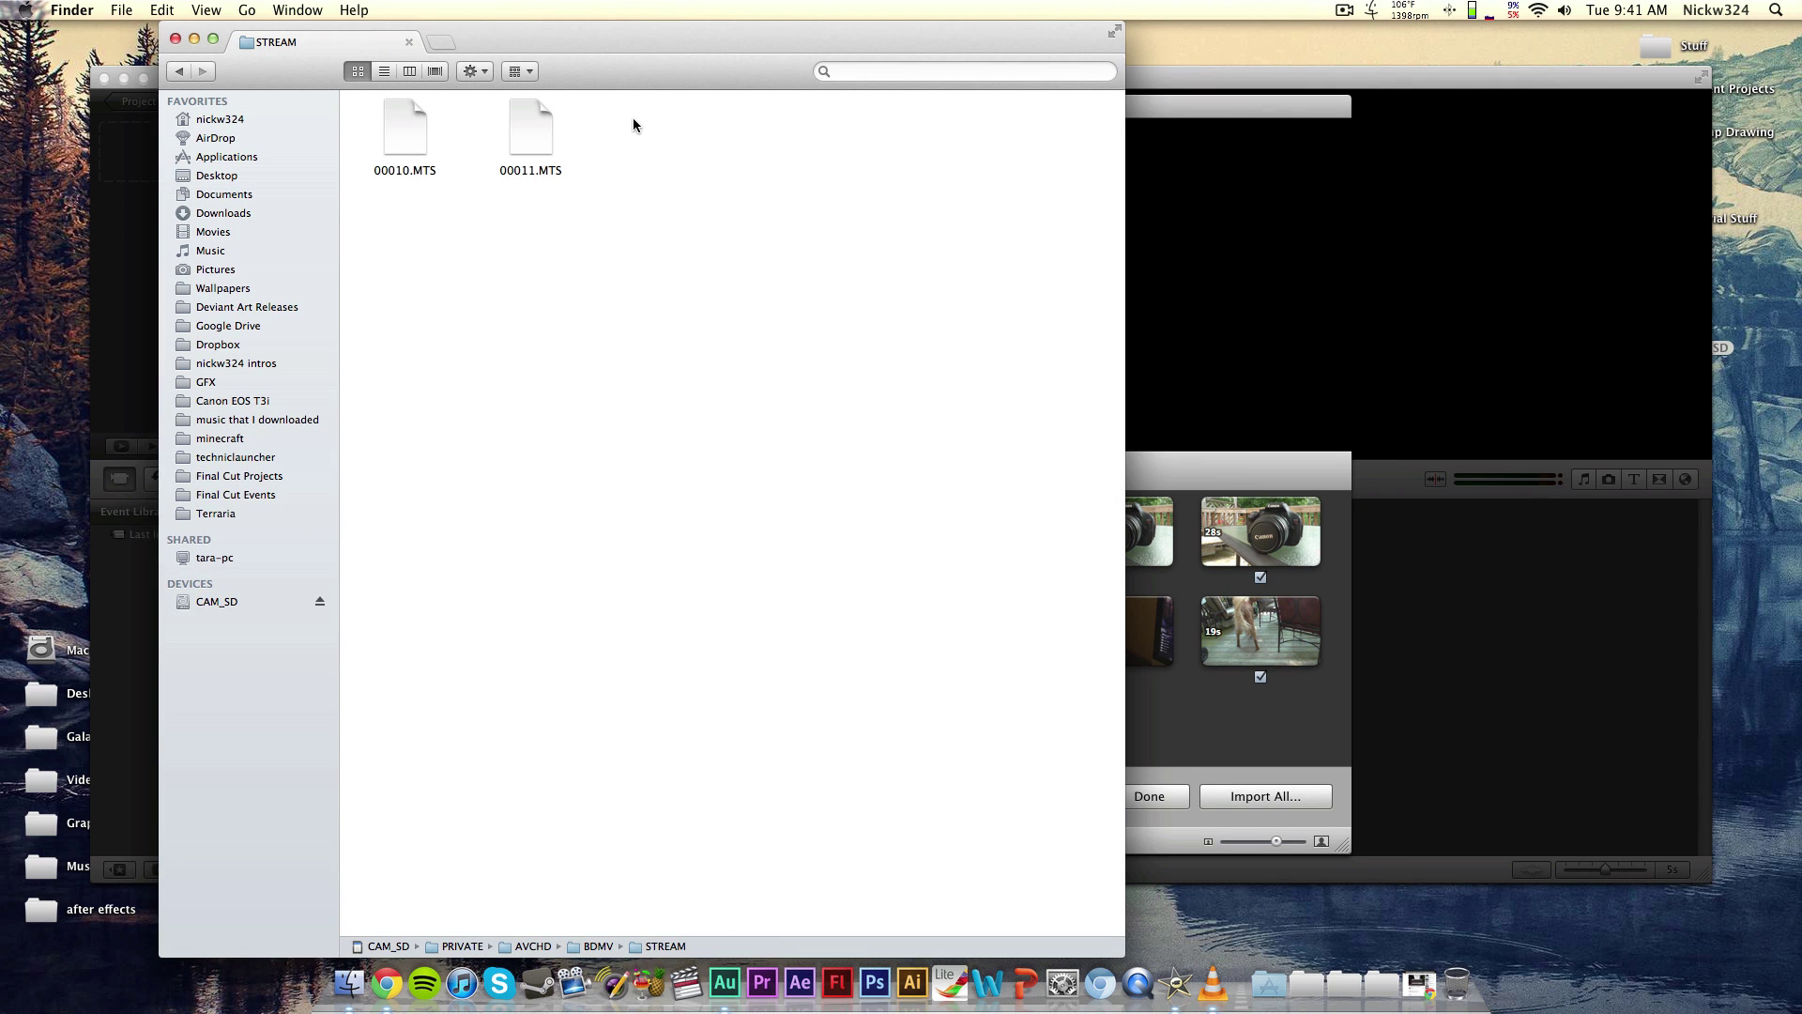
# Preview the 17s and 6s card clips, then close the import window without importing
pyautogui.click(1203, 165)
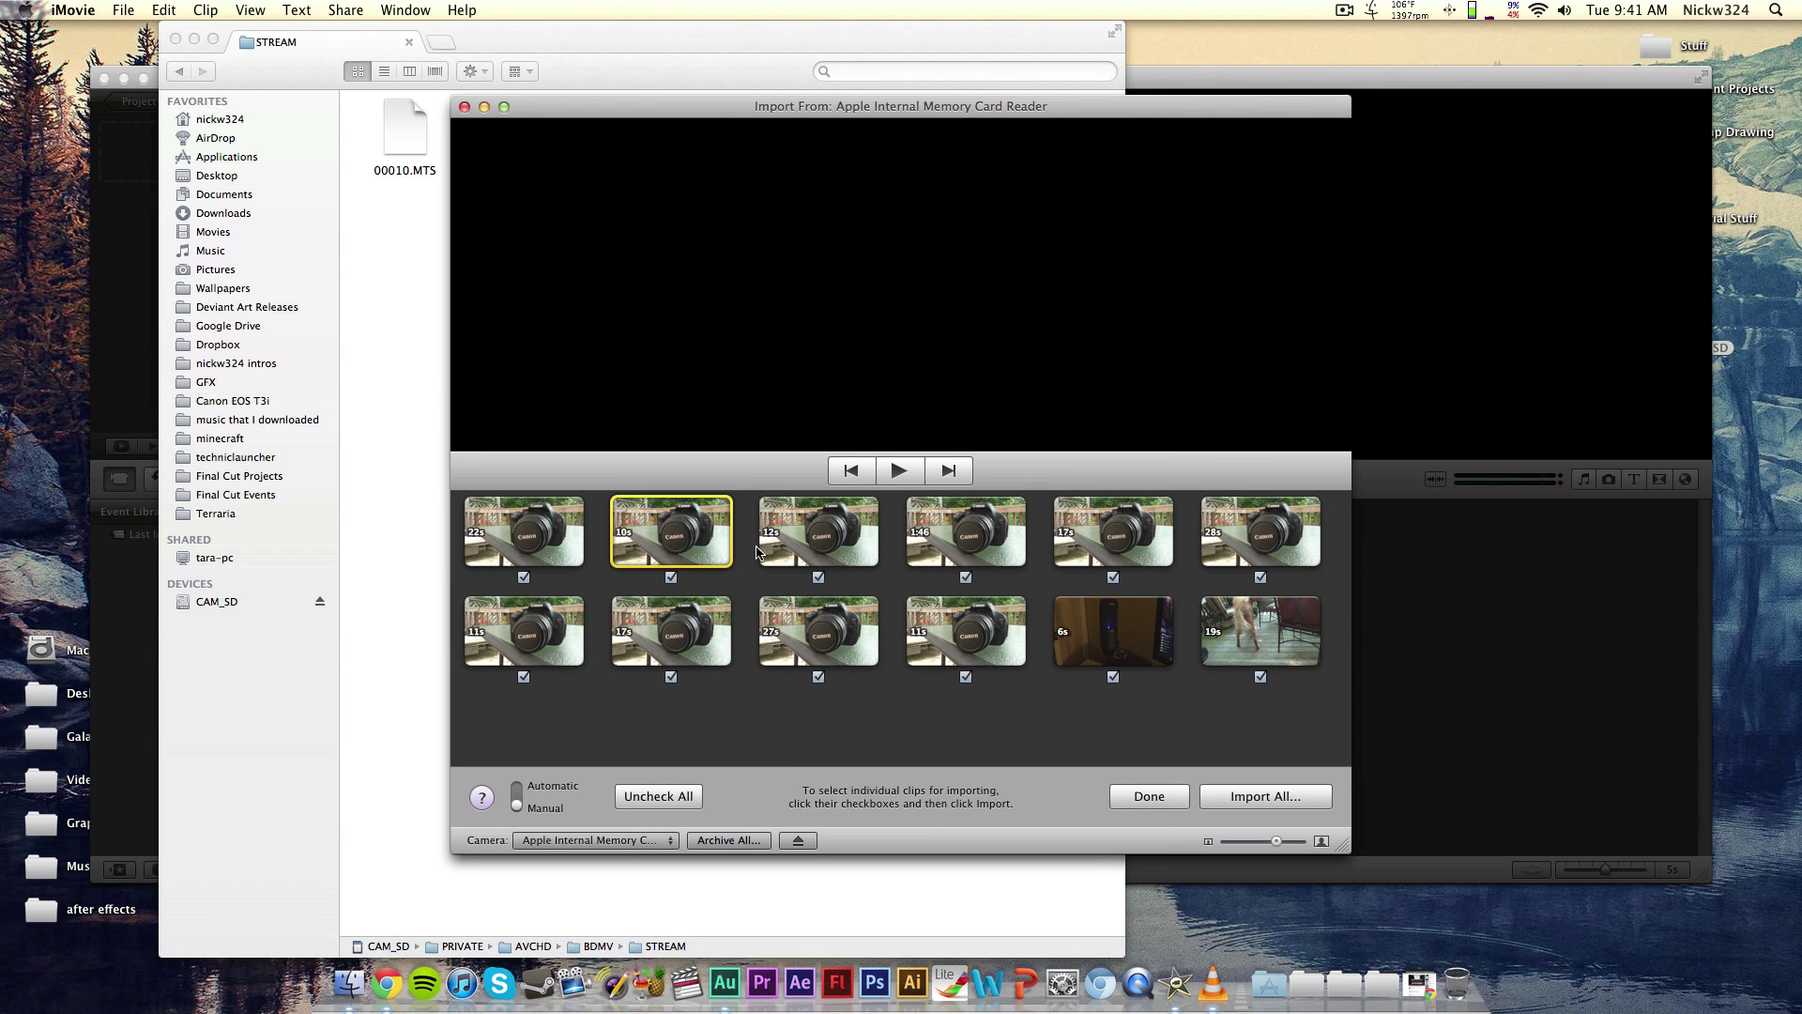
pyautogui.click(1274, 645)
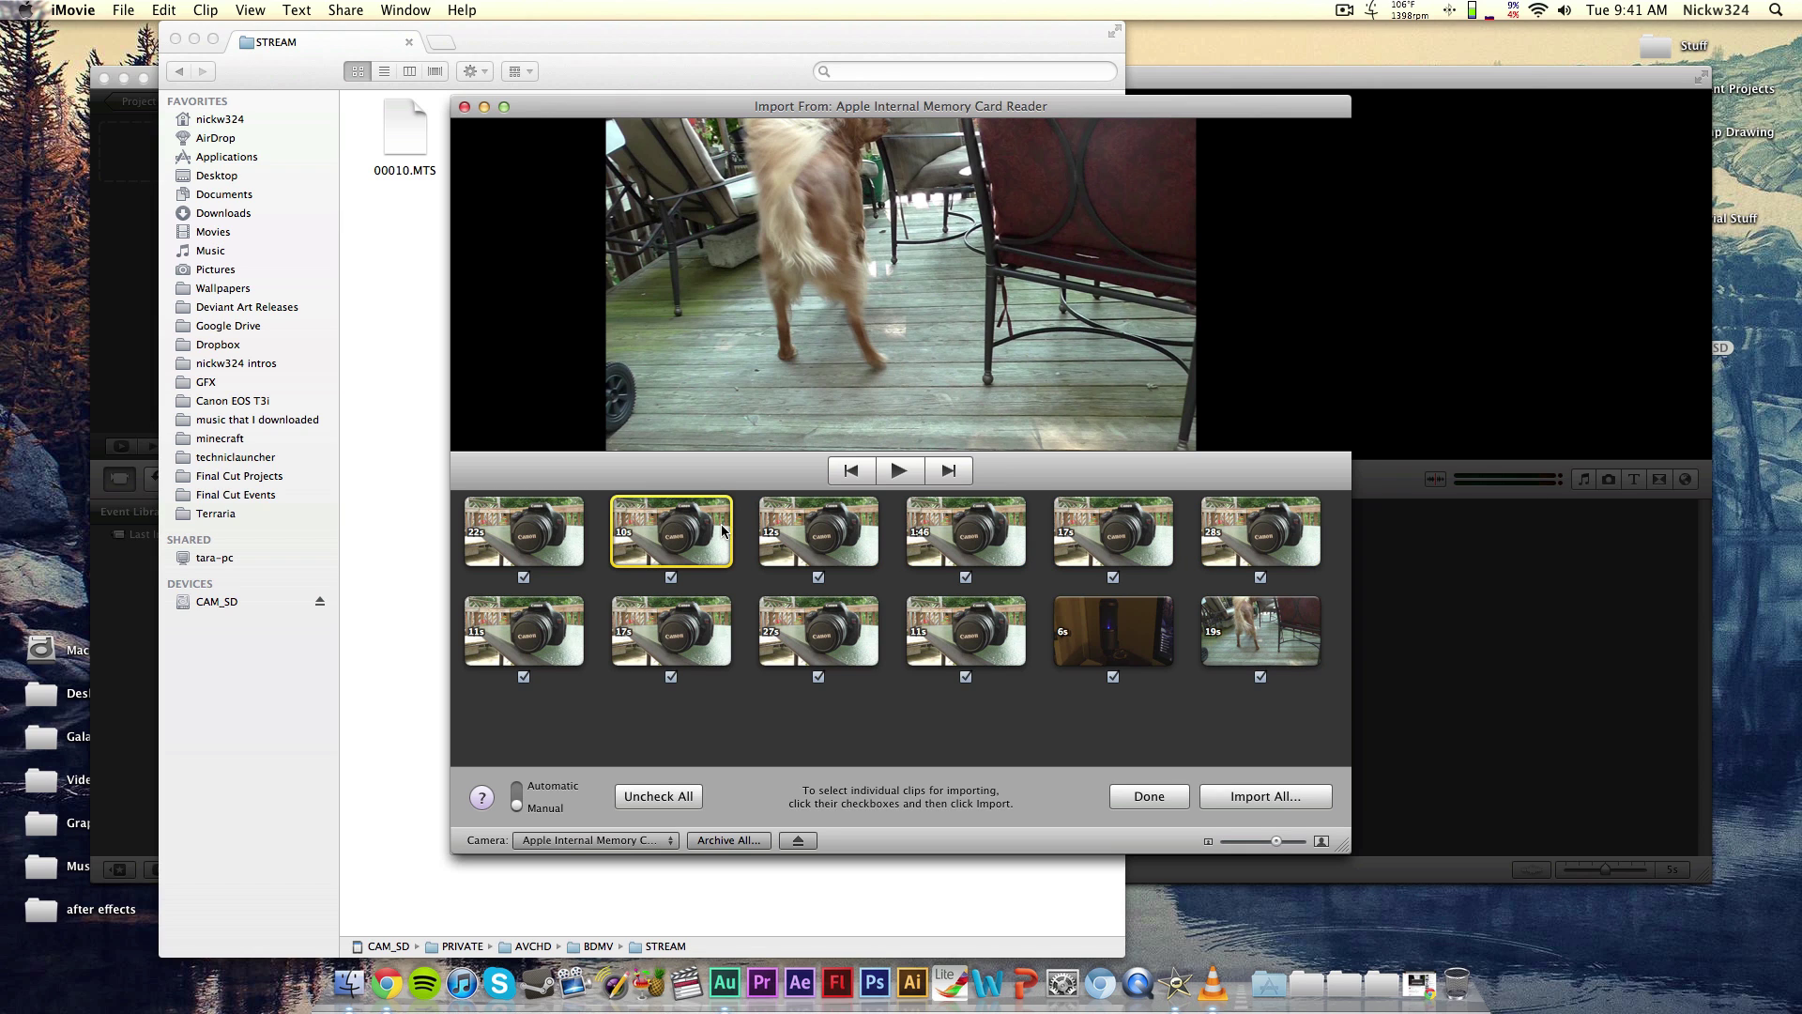
pyautogui.click(282, 49)
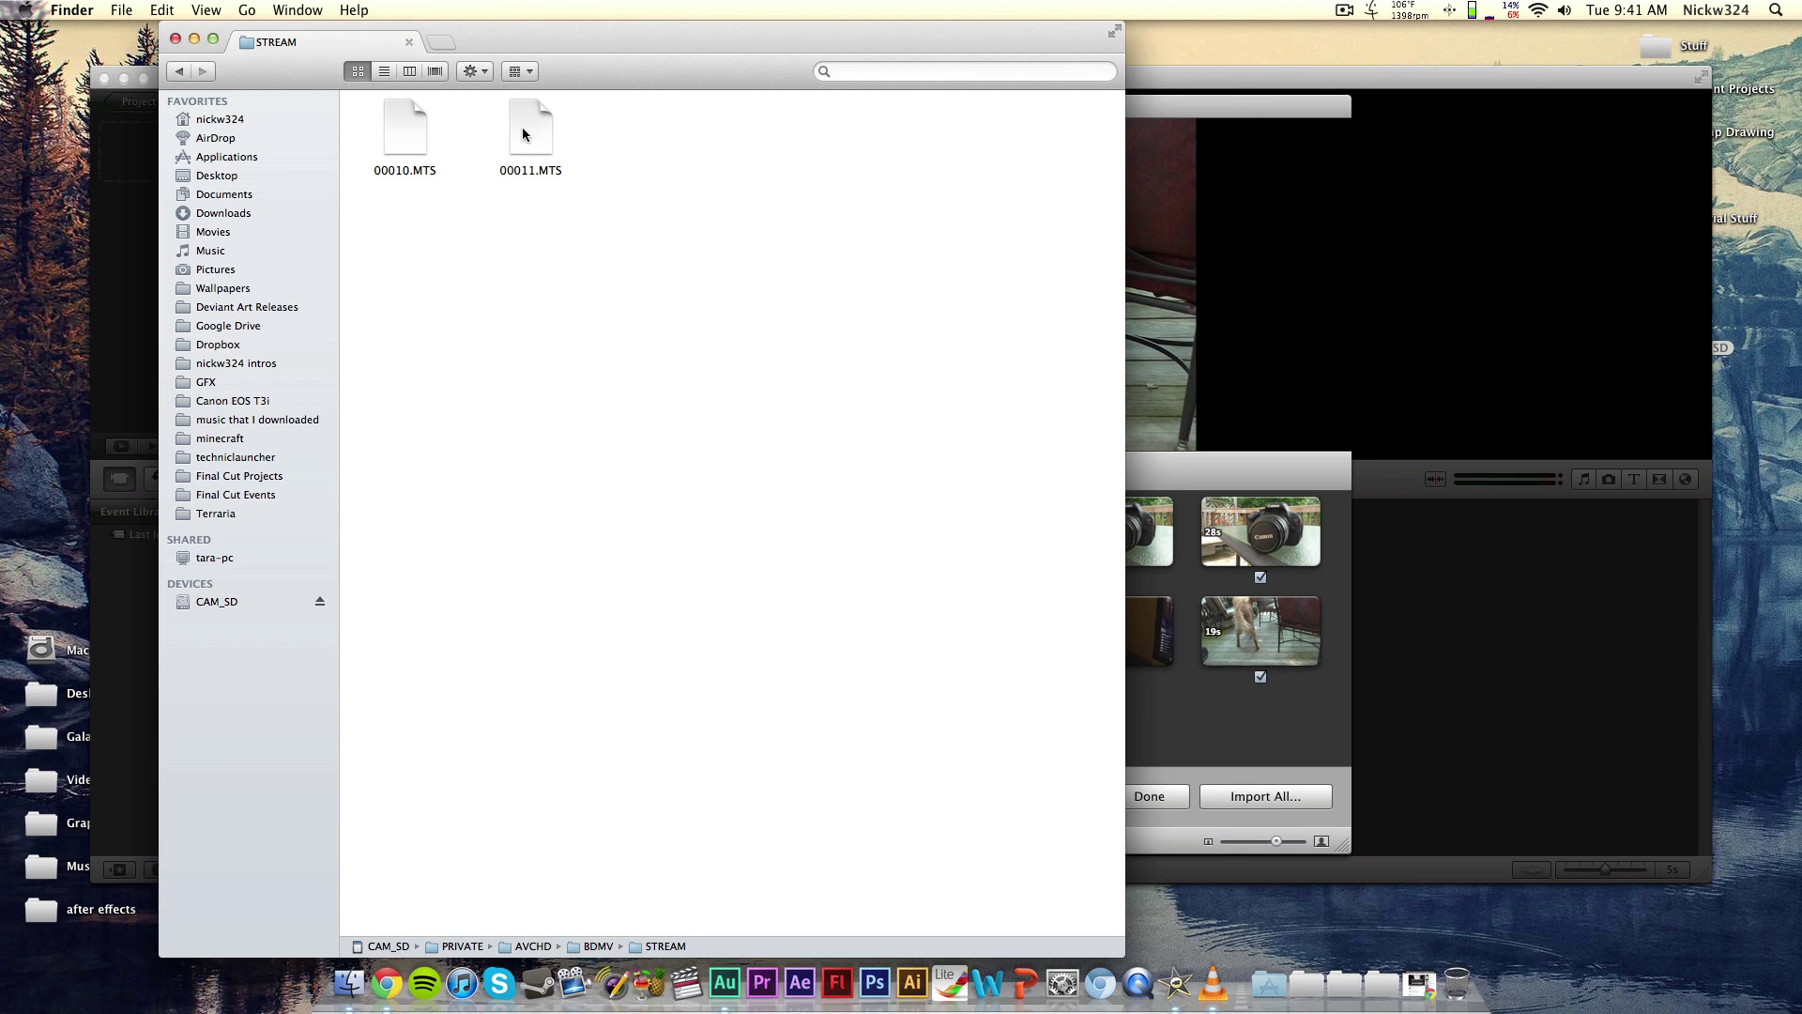
pyautogui.click(1248, 502)
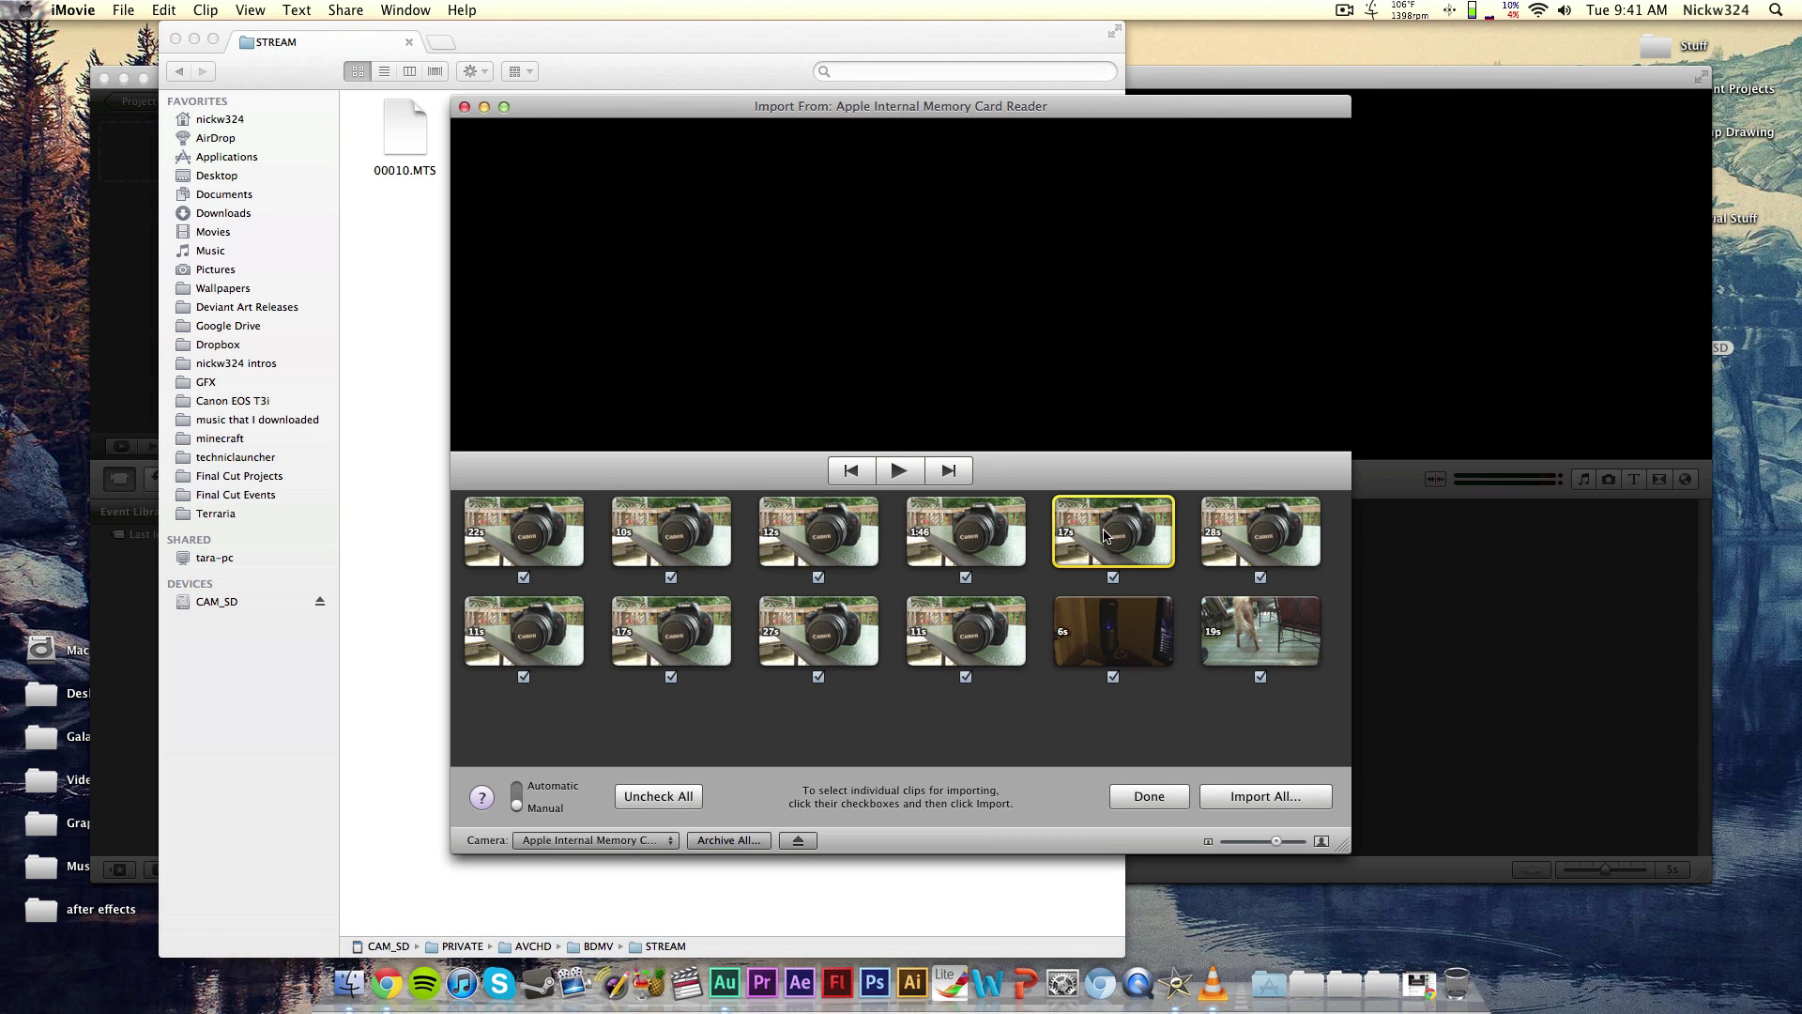
pyautogui.click(1111, 628)
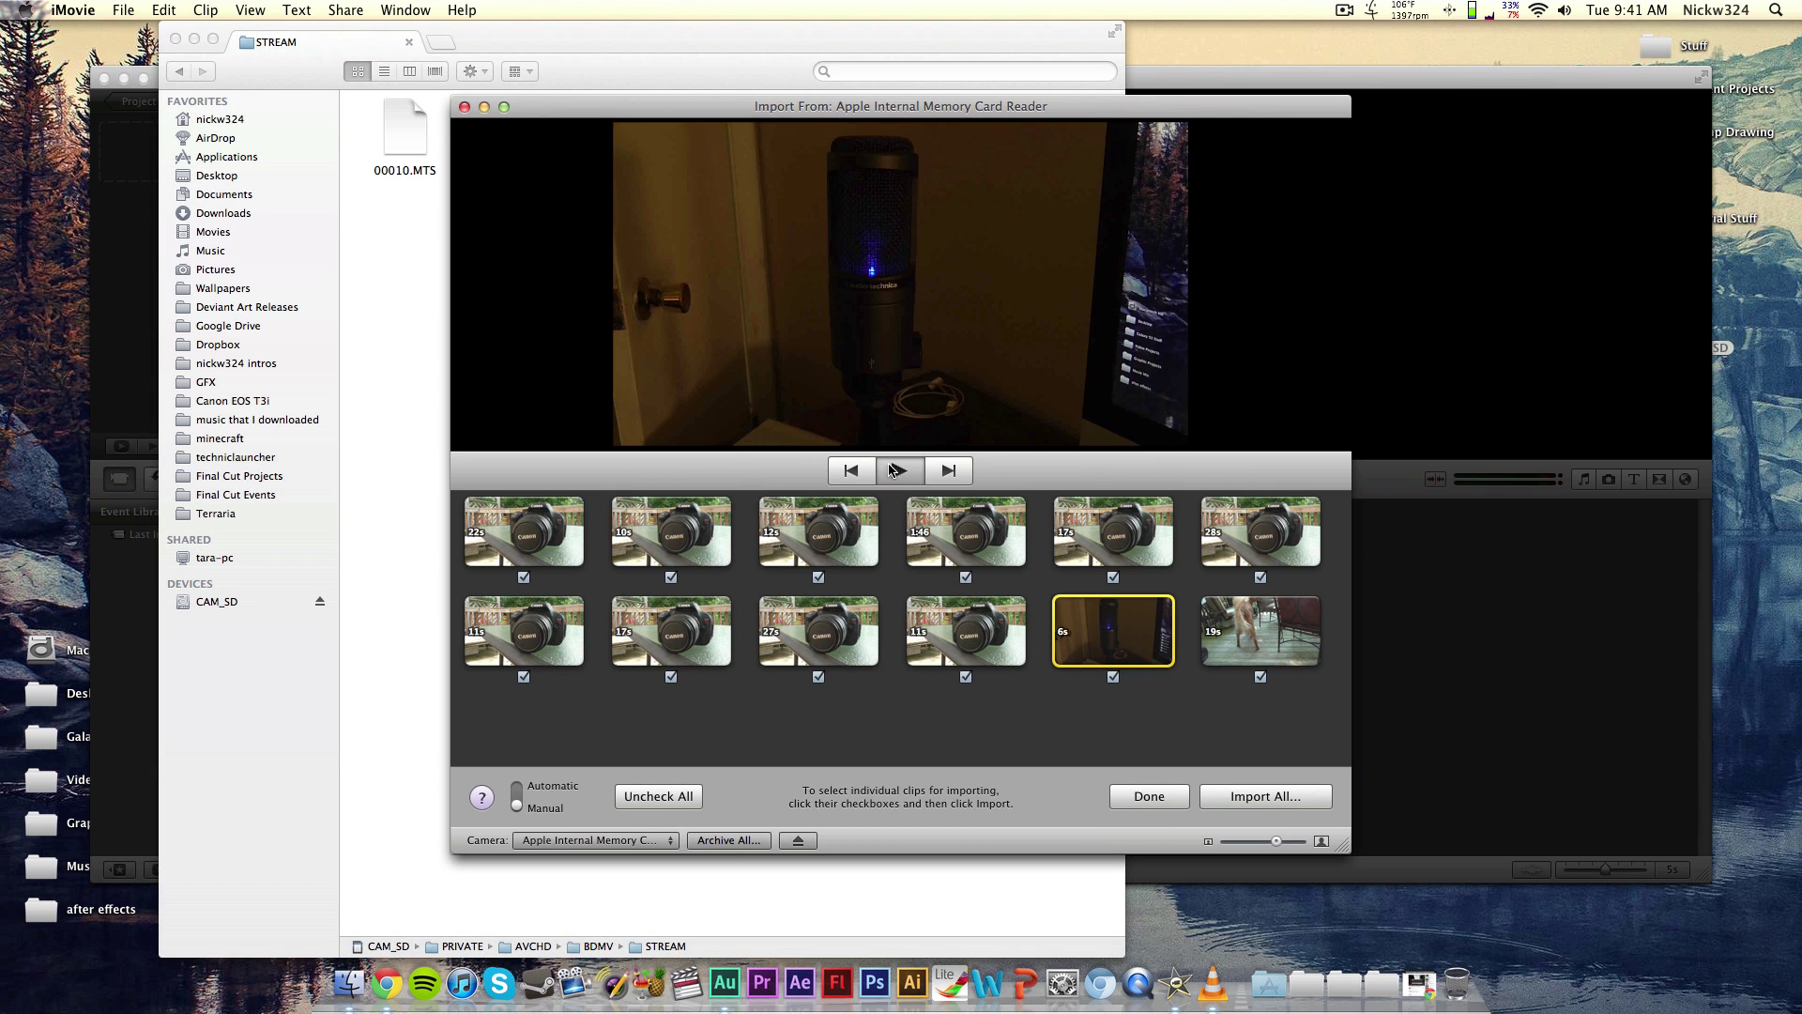
pyautogui.click(464, 106)
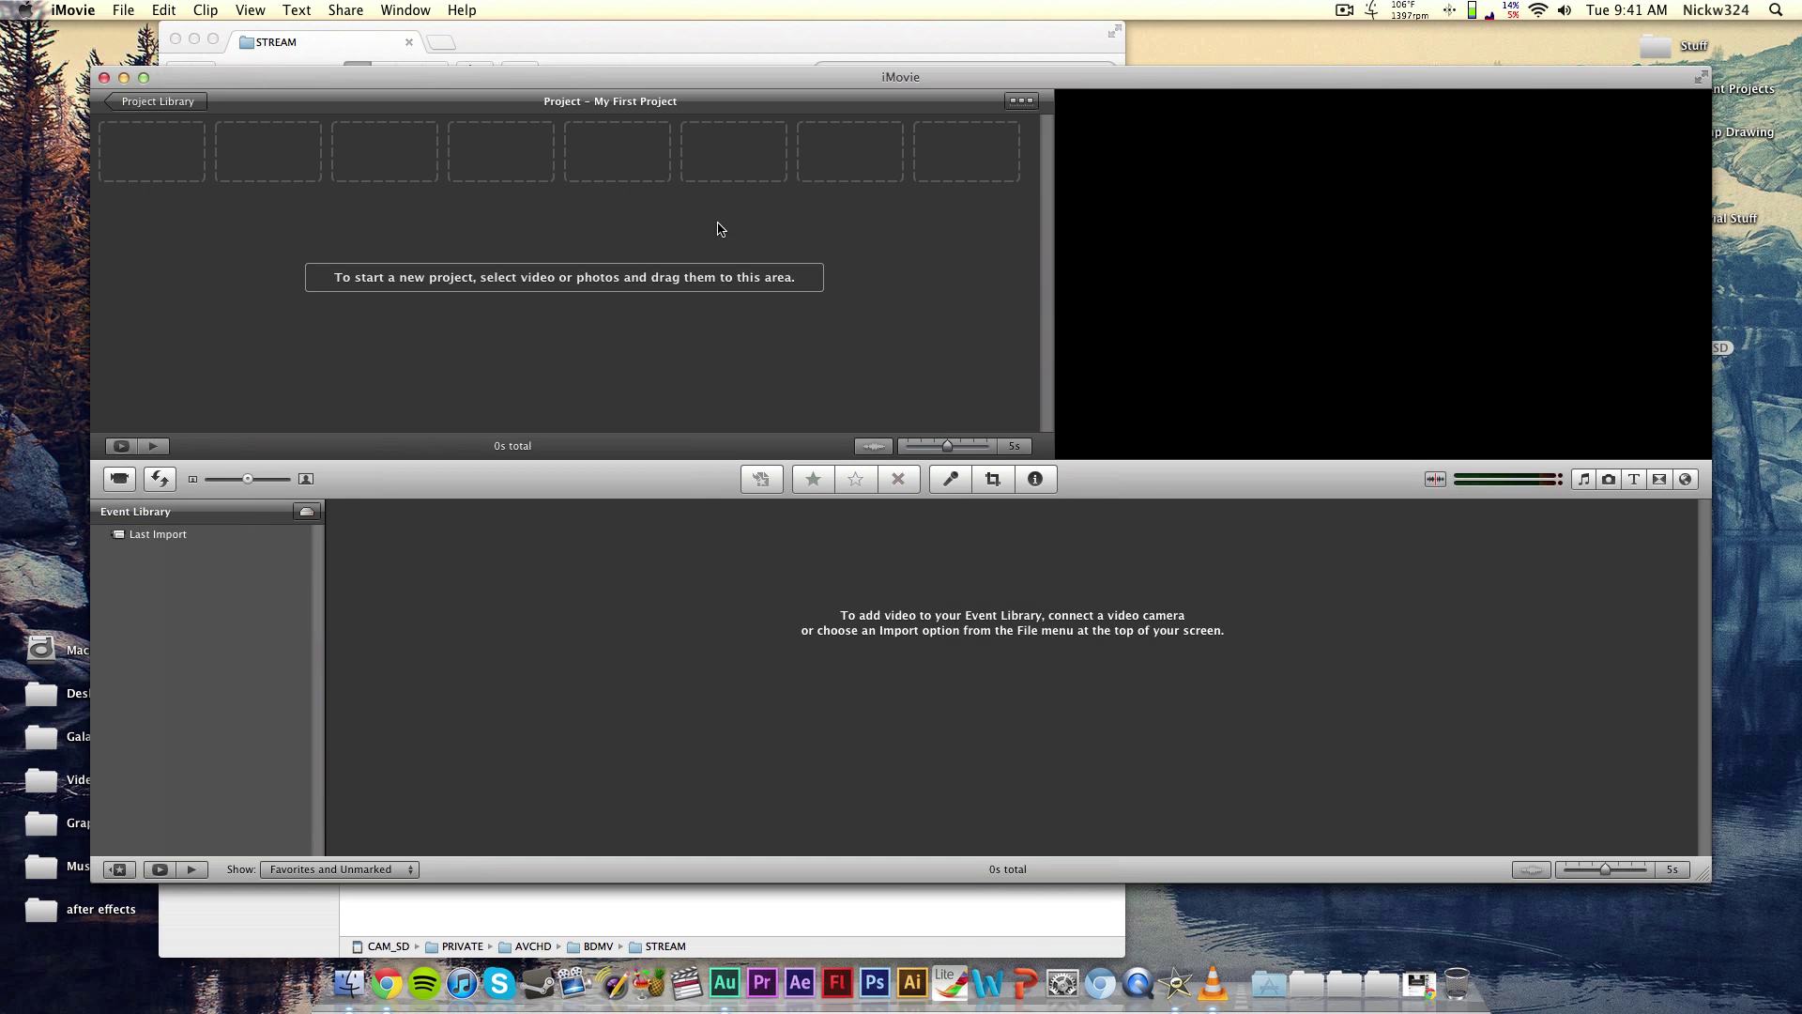
# Check 00010.MTS in the STREAM folder, then go back up to BDMV
pyautogui.click(516, 32)
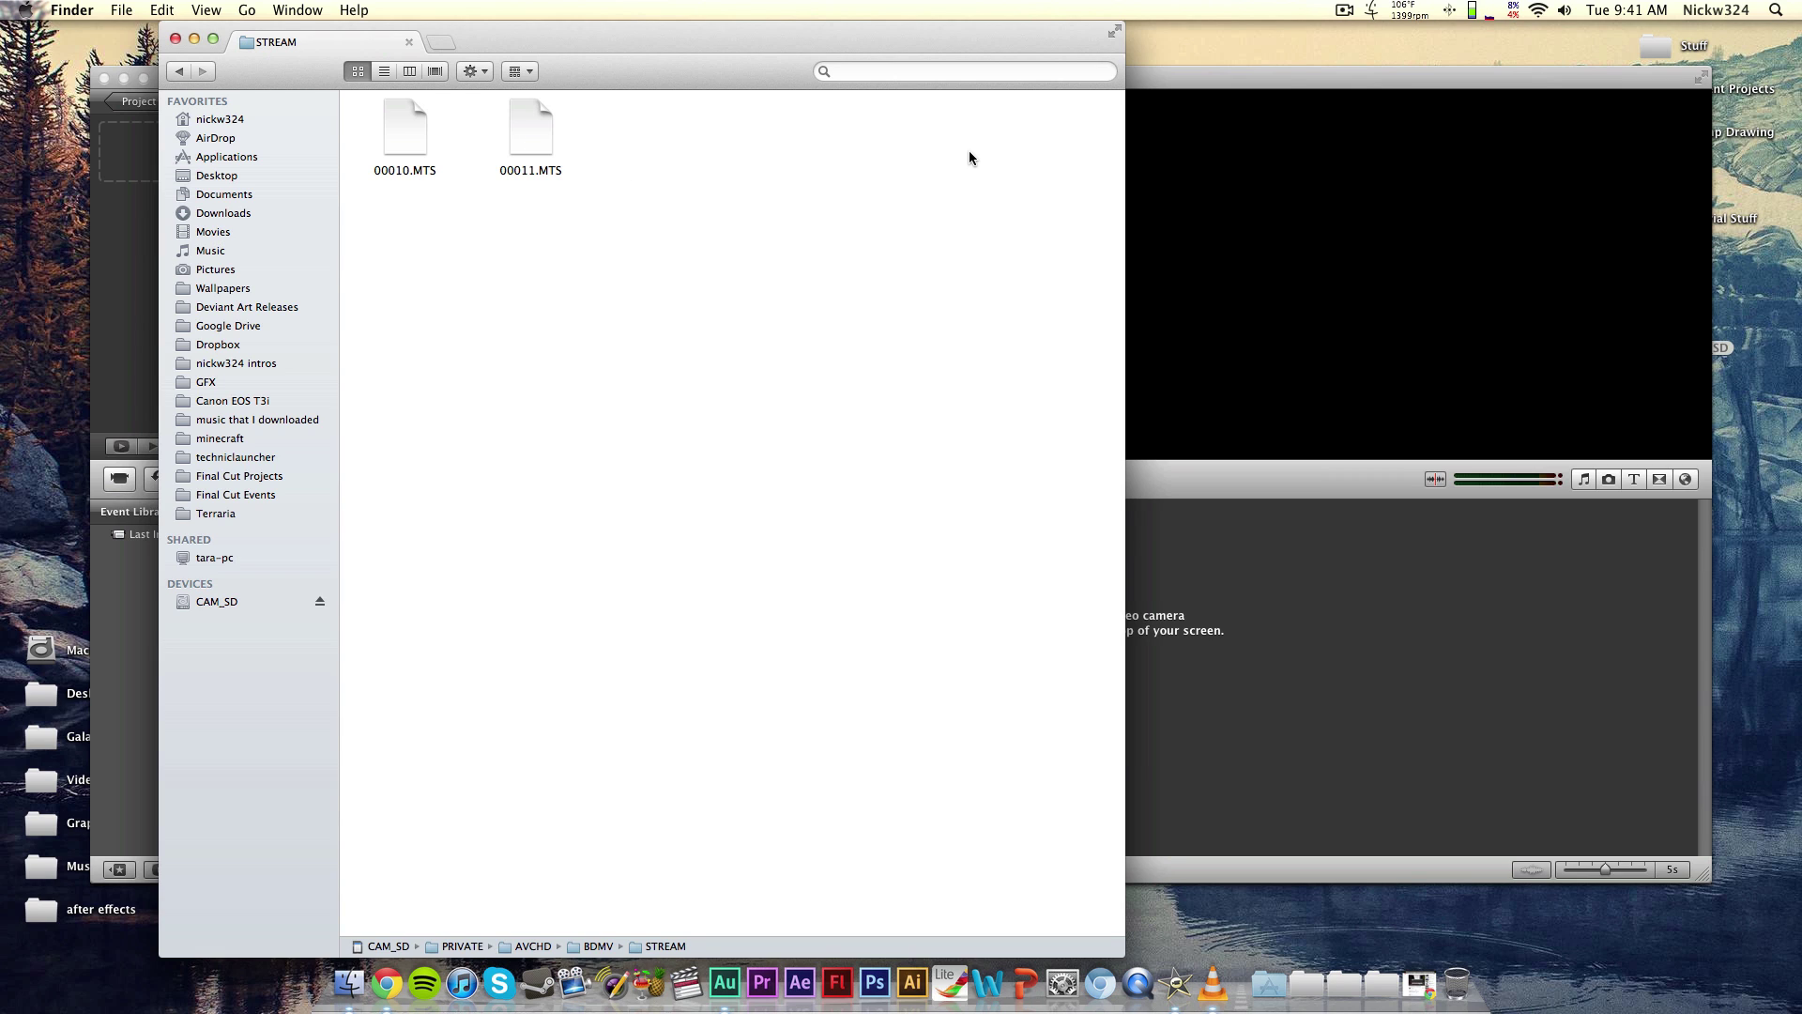
pyautogui.click(420, 142)
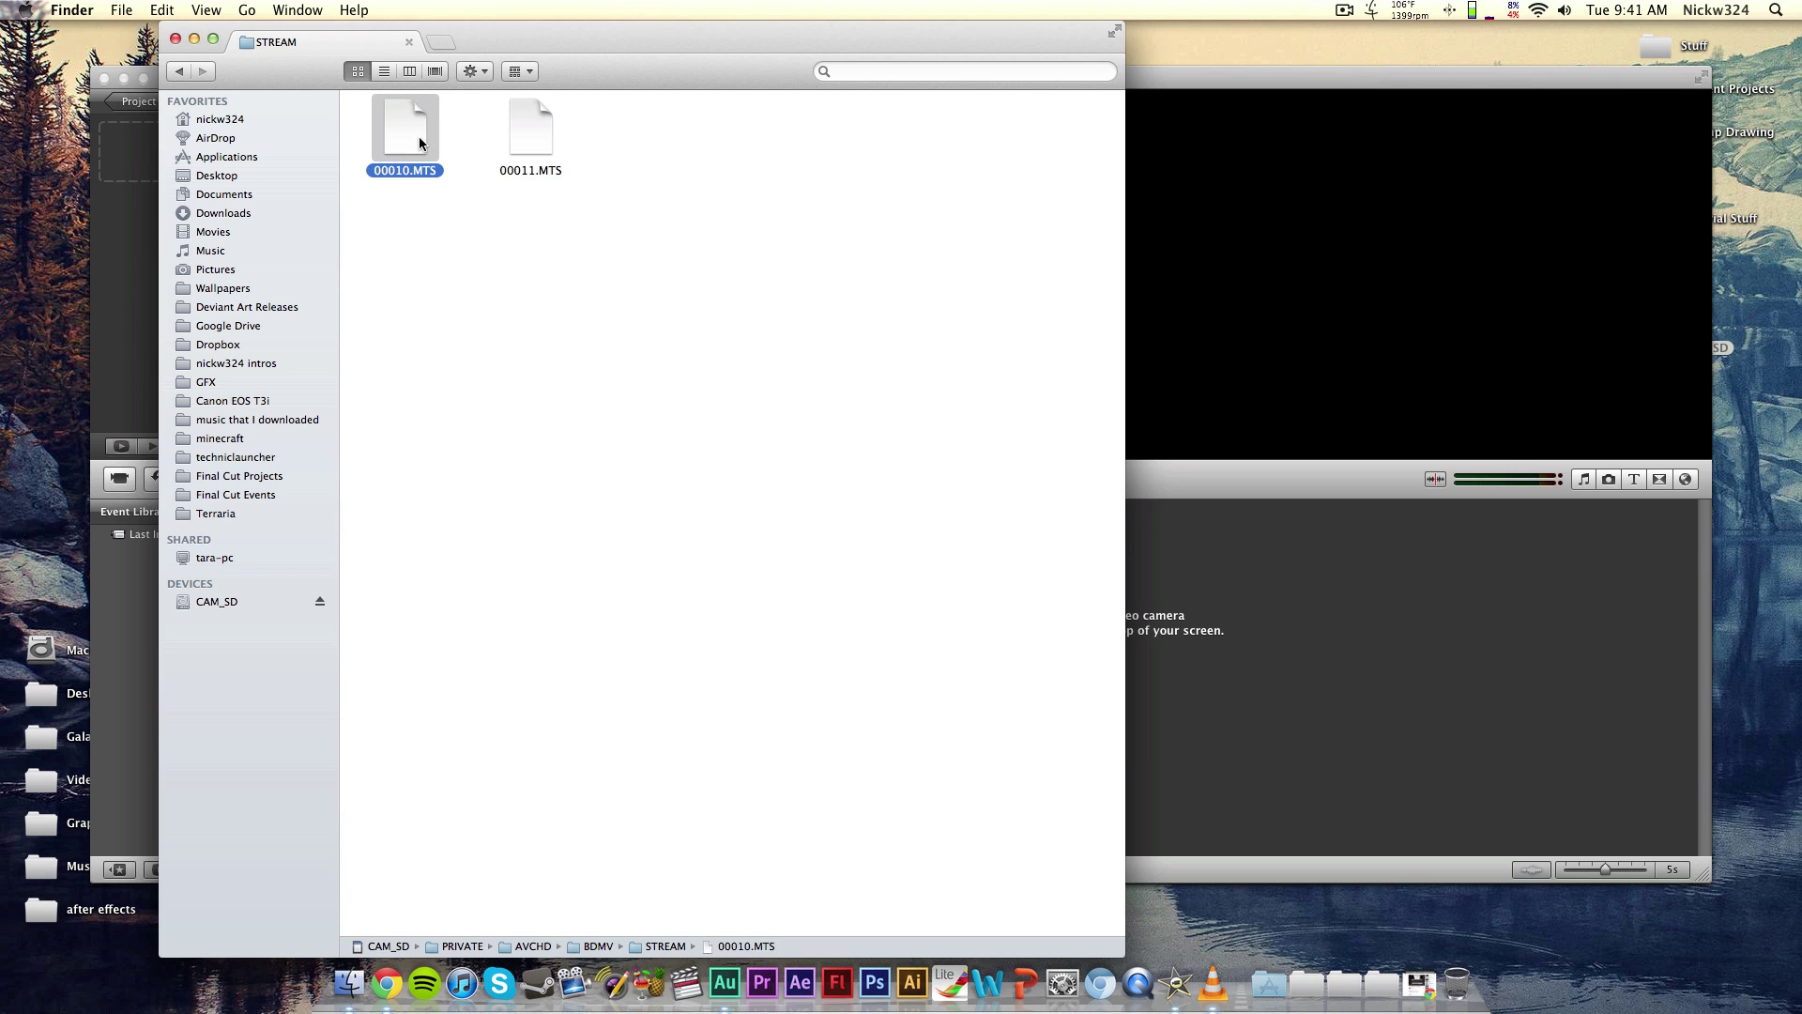
pyautogui.click(486, 270)
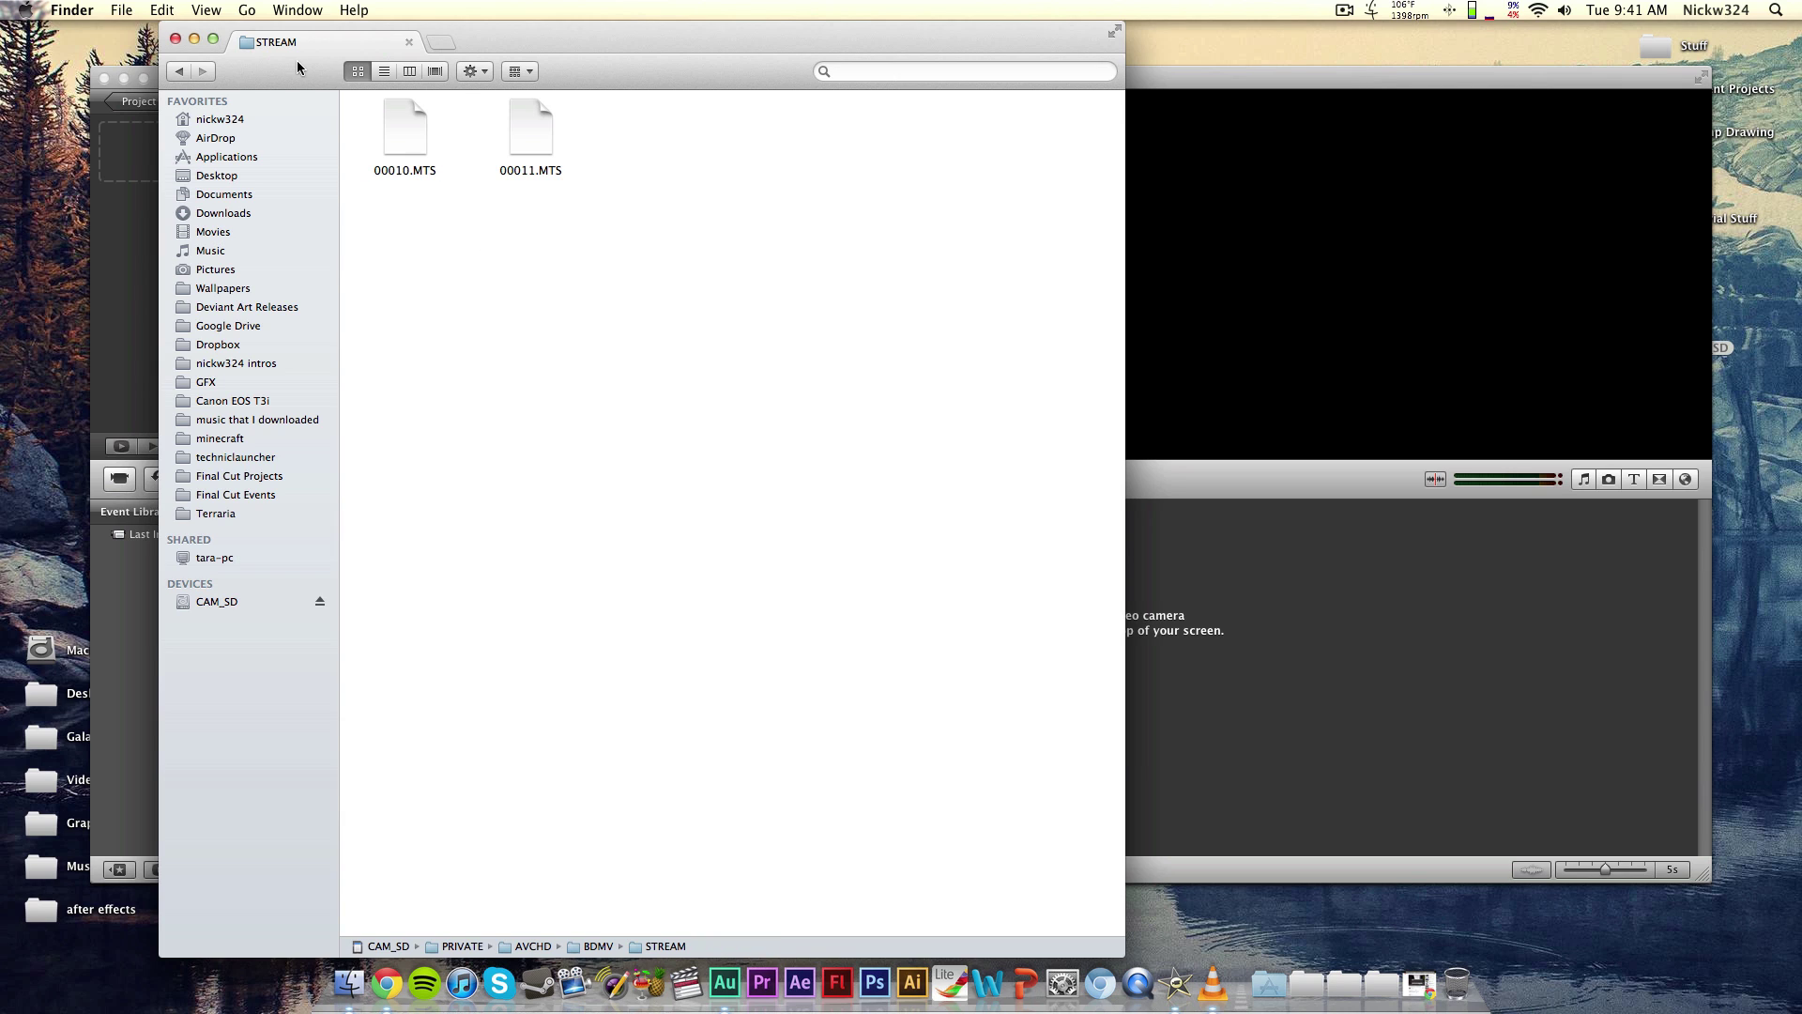
pyautogui.moveTo(614, 148); pyautogui.dragTo(741, 159)
pyautogui.click(181, 70)
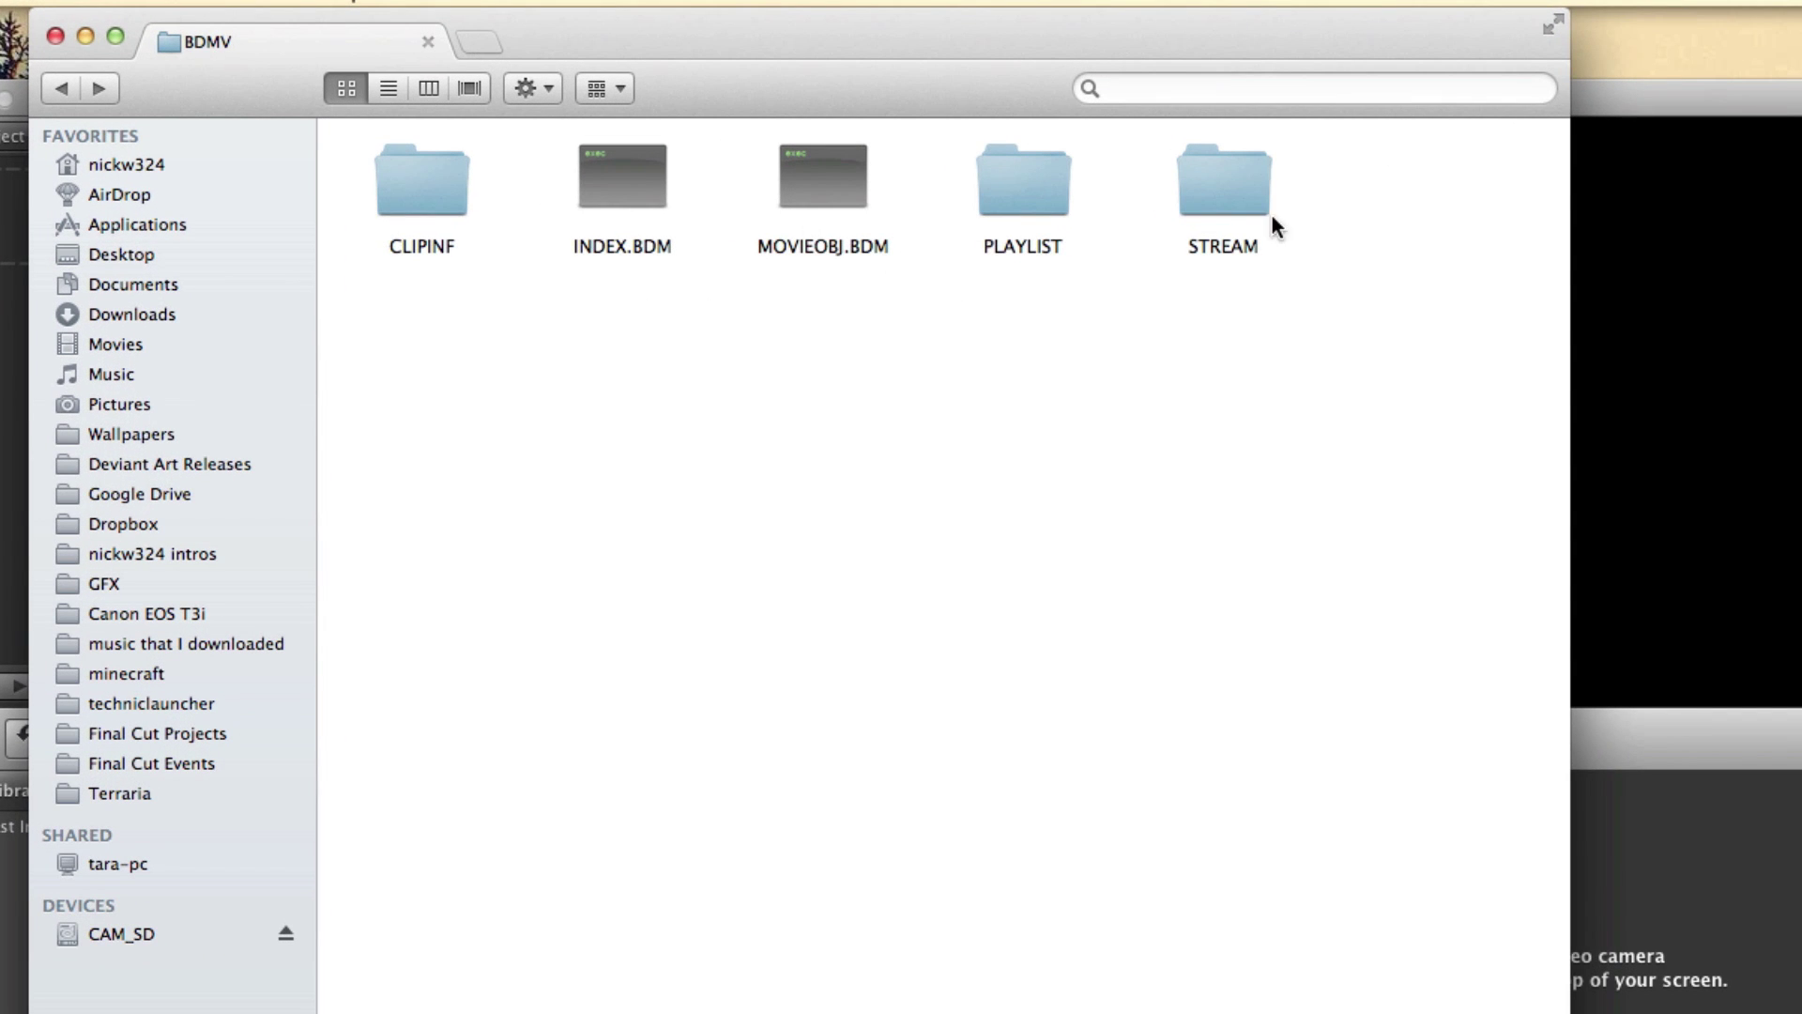
pyautogui.click(1257, 186)
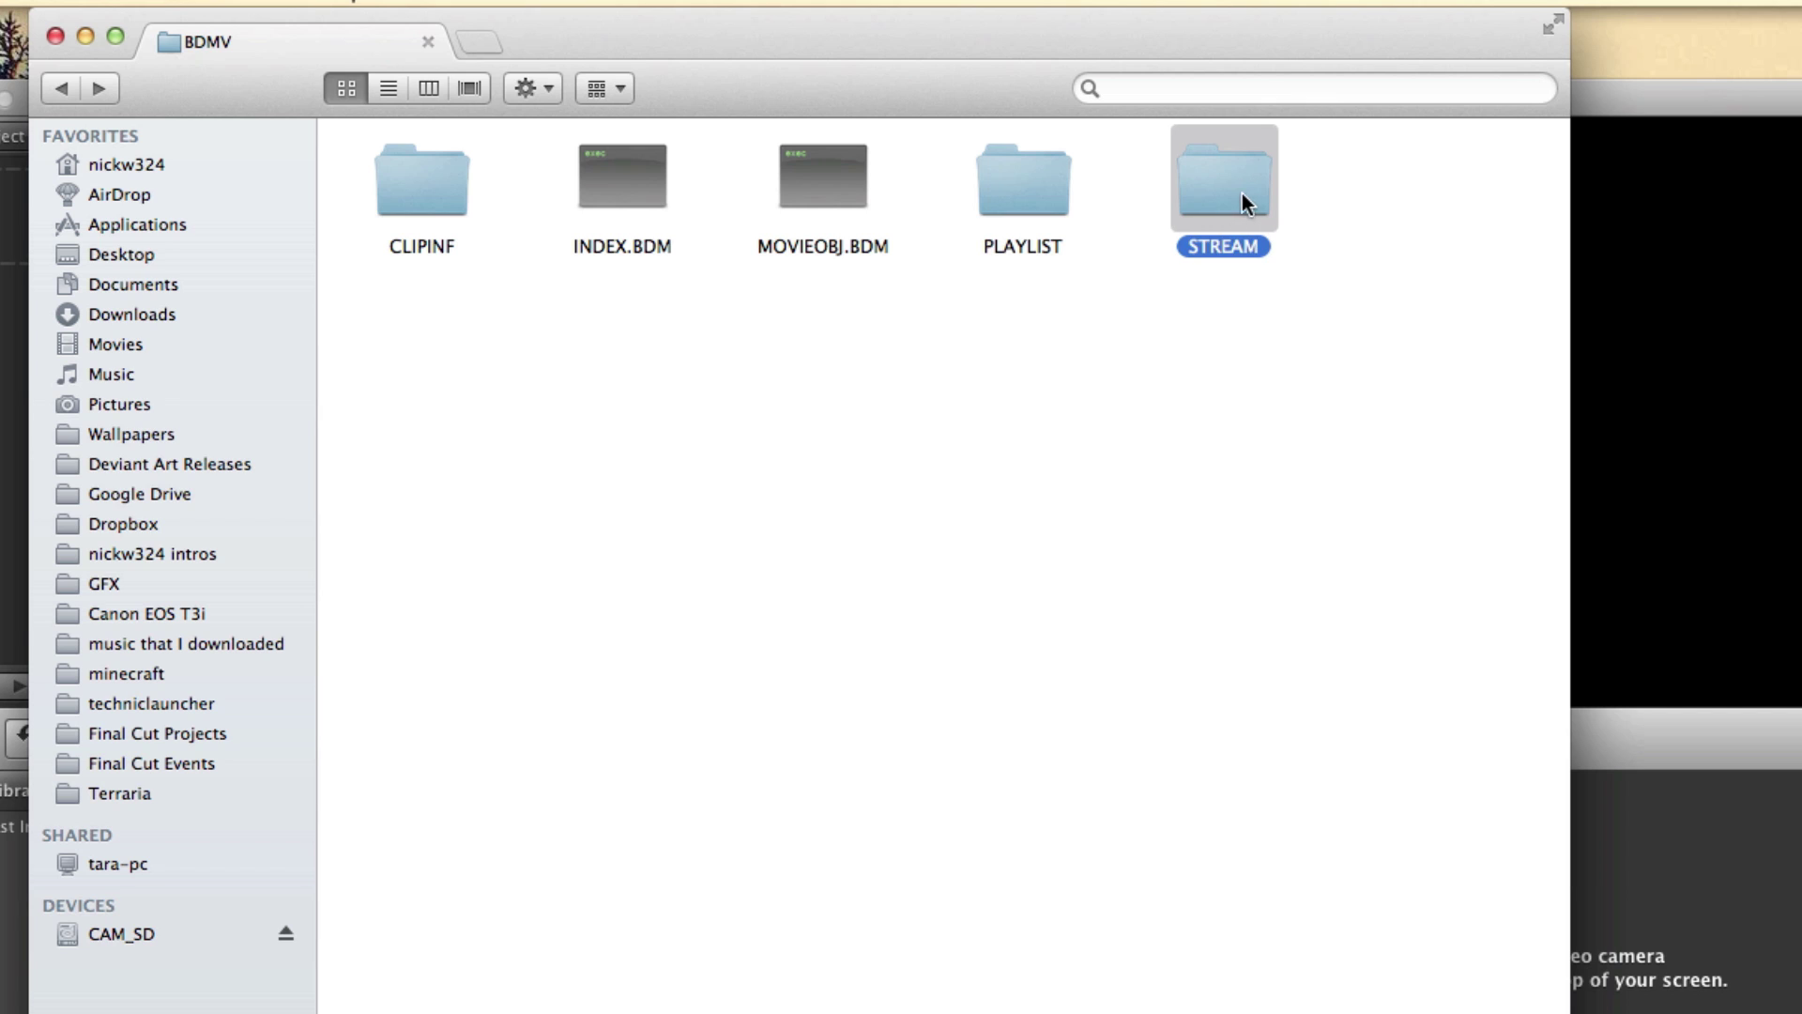
pyautogui.click(1059, 392)
# Open the CLIPINF folder and inspect its 00000.CPI and 00001.CPI files
pyautogui.doubleClick(404, 177)
pyautogui.click(453, 214)
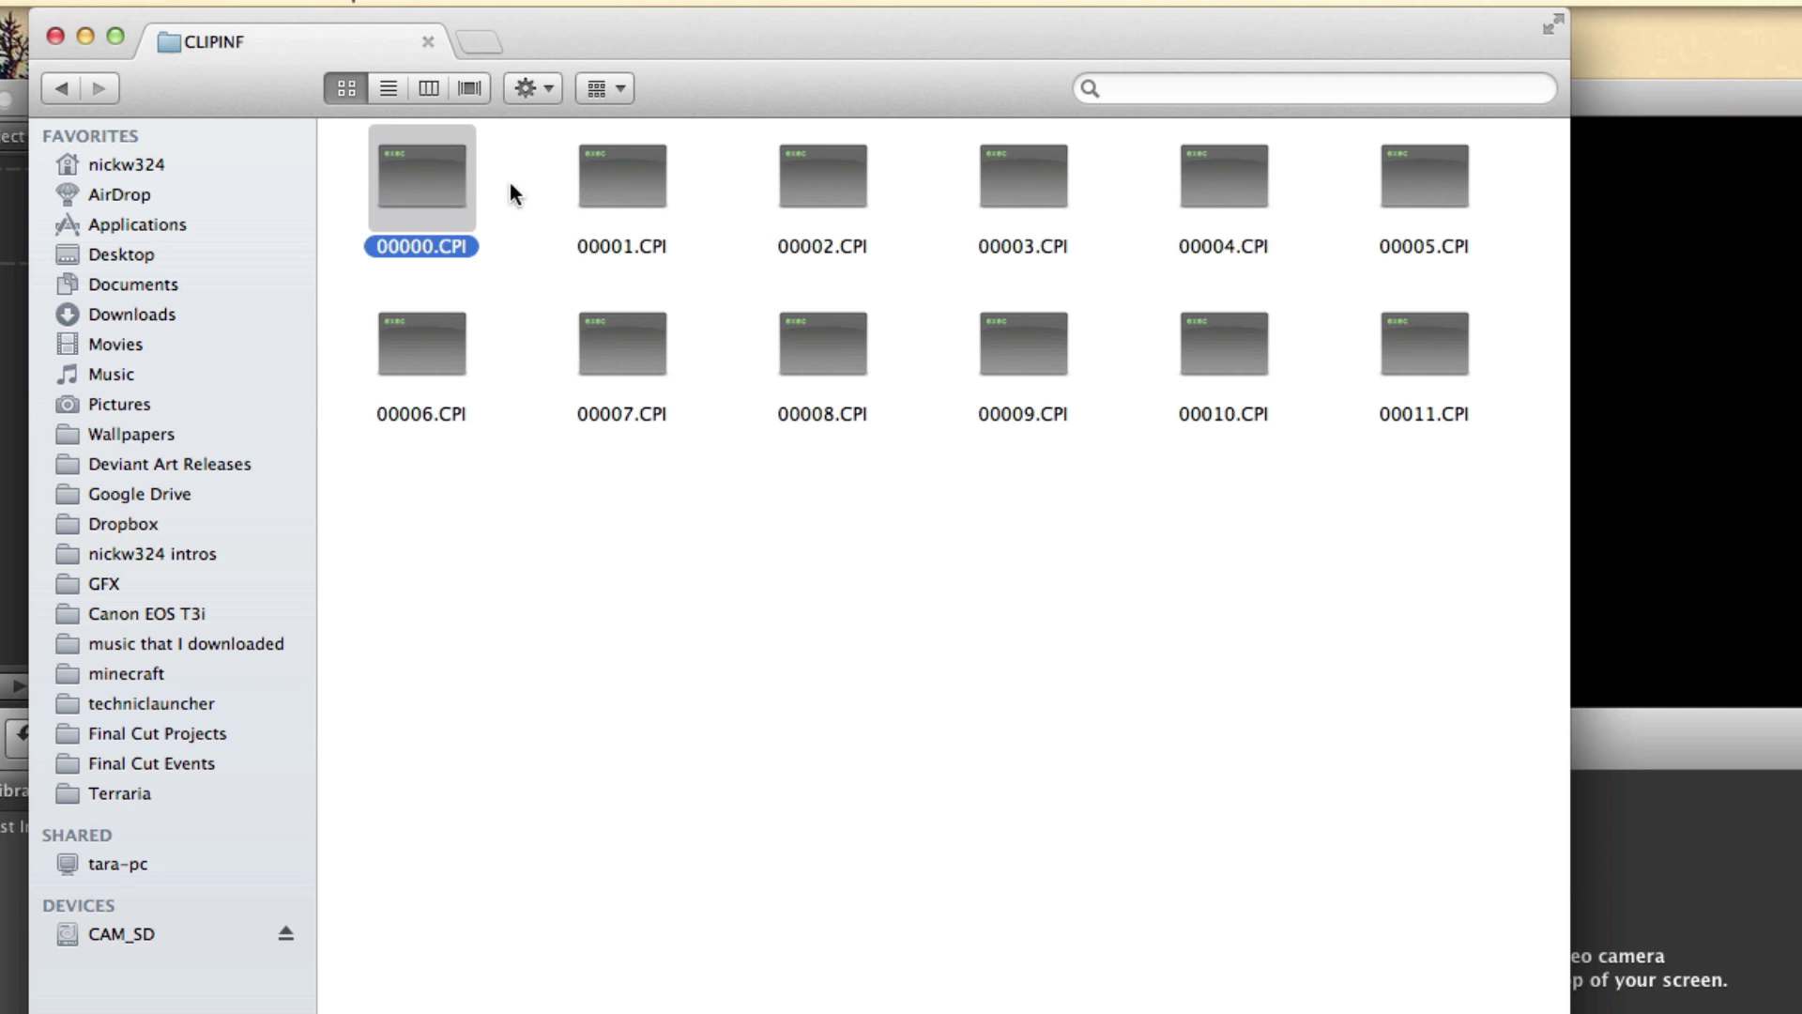
pyautogui.click(608, 250)
pyautogui.click(392, 240)
pyautogui.click(1416, 516)
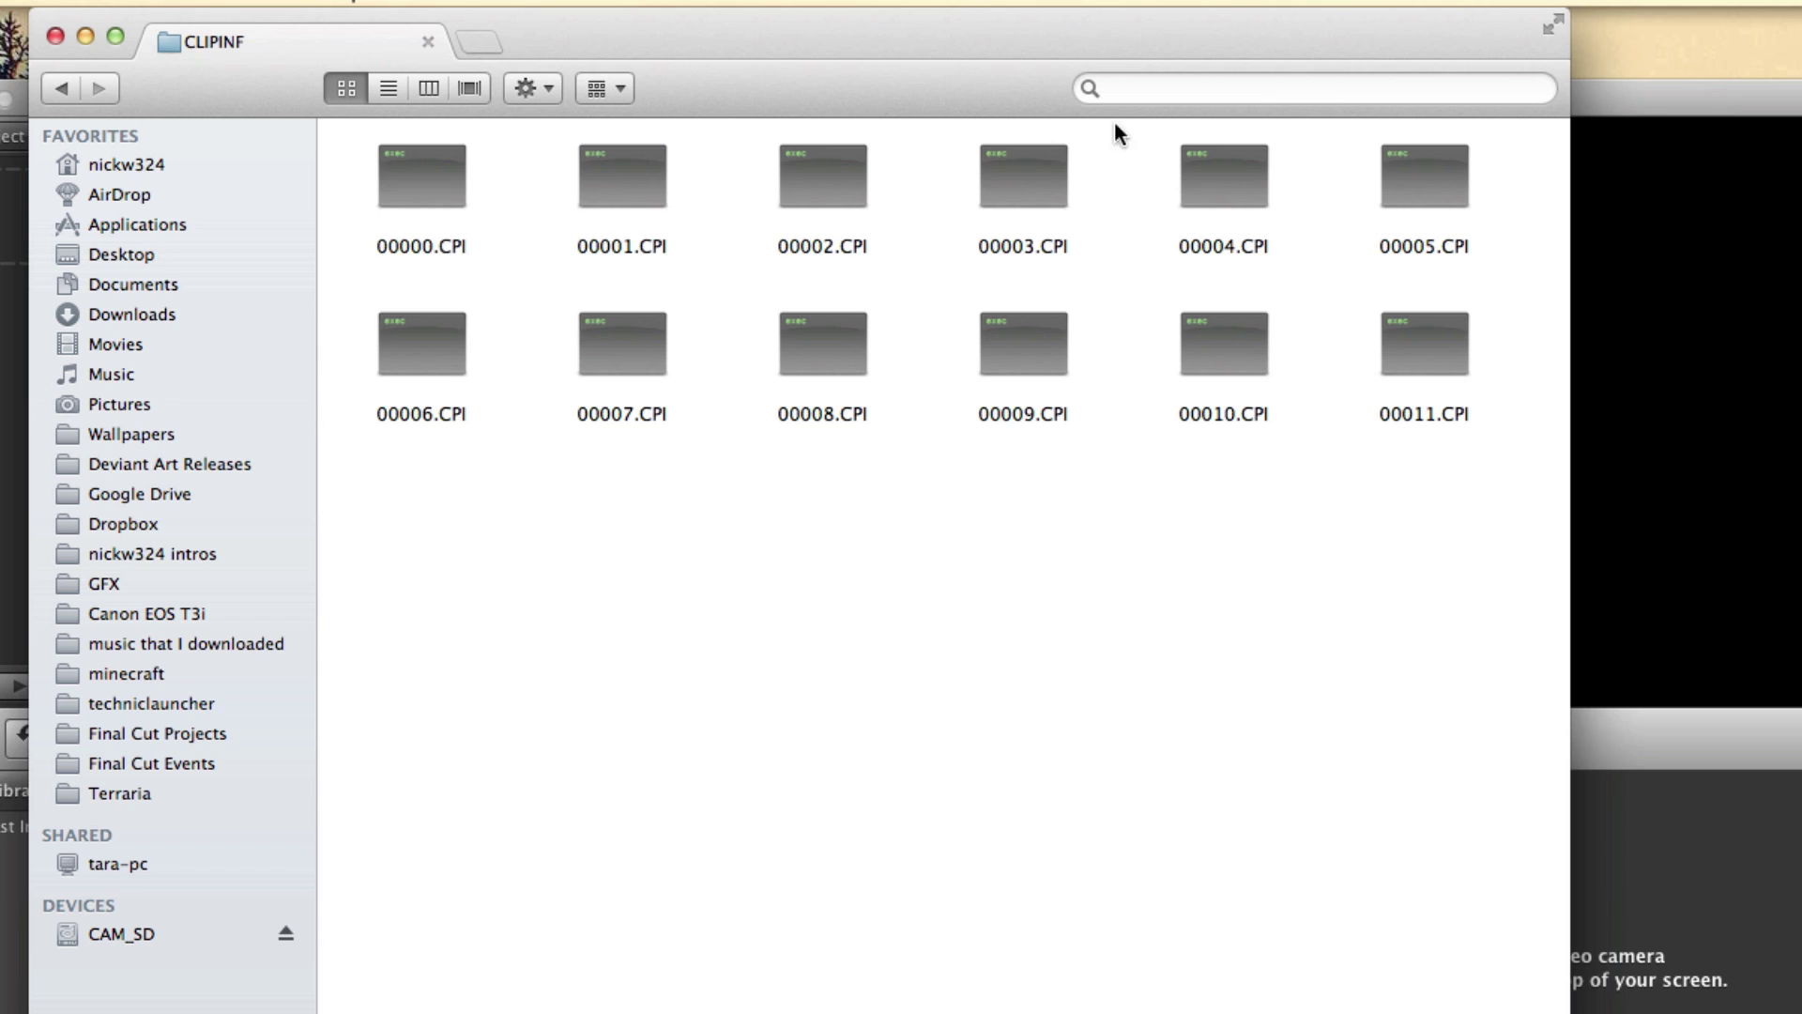
# Go back to BDMV, look into STREAM again, then reopen CLIPINF
pyautogui.click(61, 87)
pyautogui.doubleClick(1235, 155)
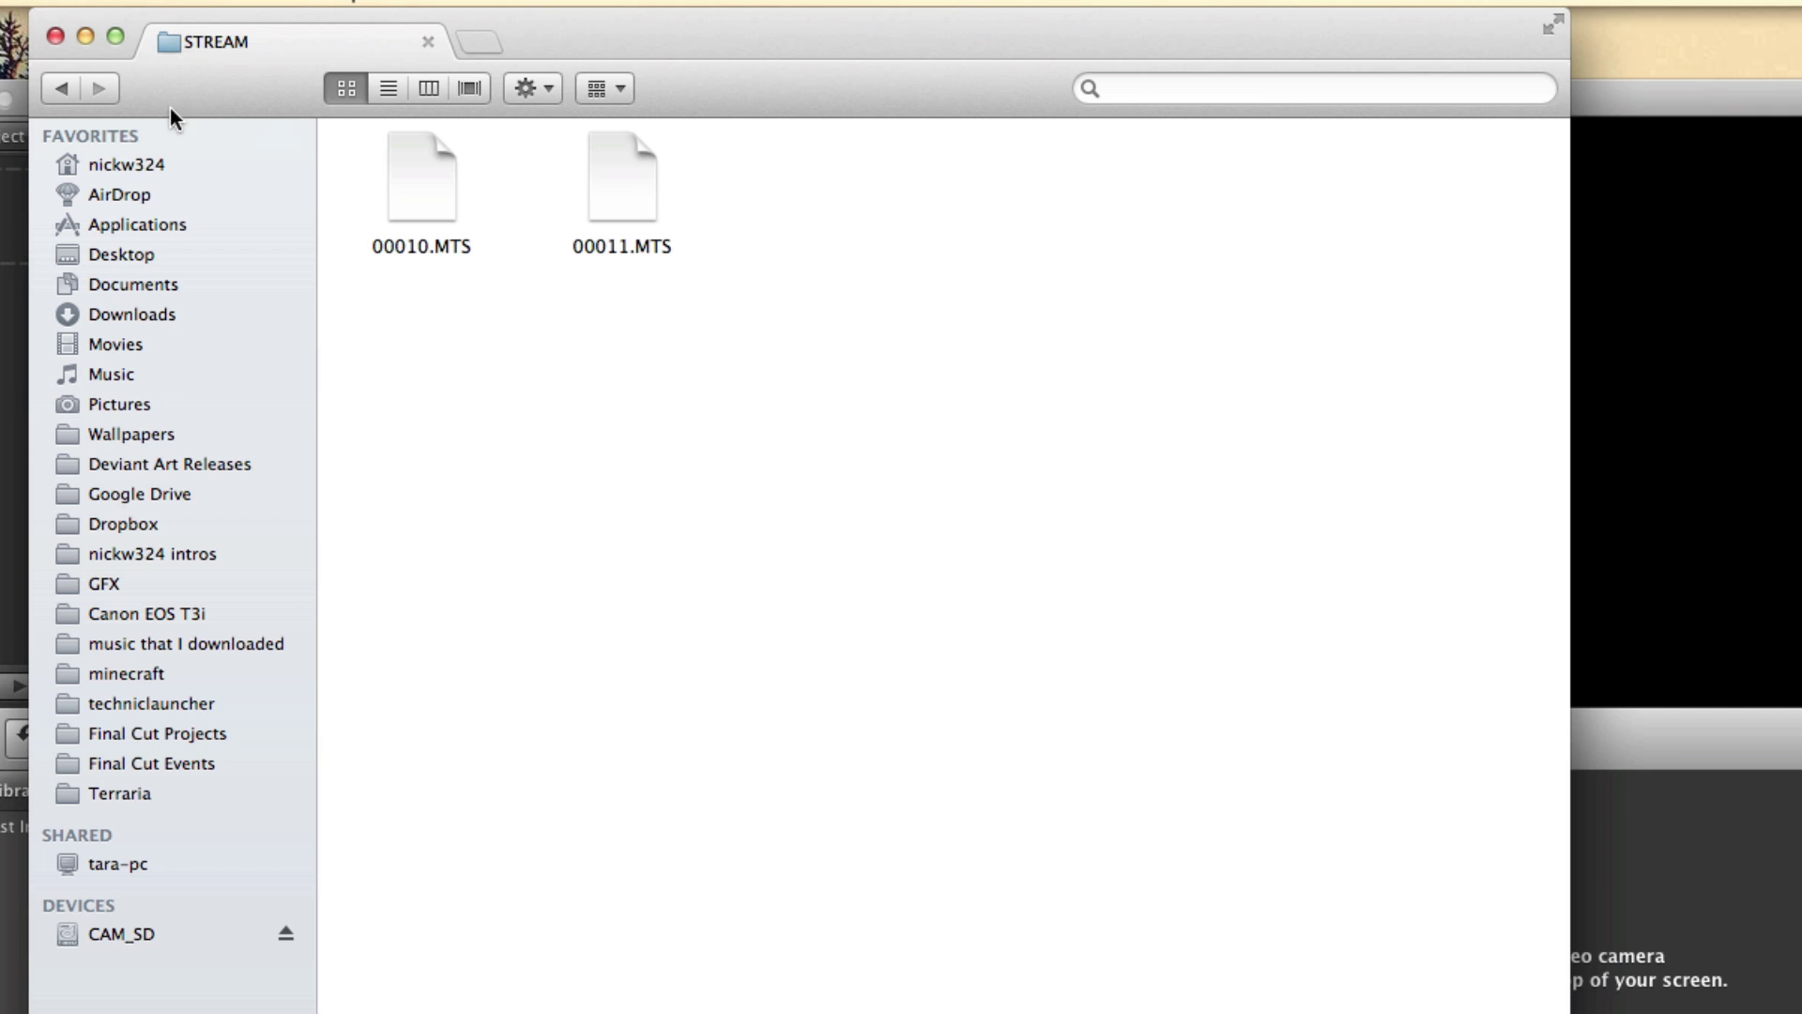
pyautogui.click(62, 88)
pyautogui.click(447, 197)
pyautogui.doubleClick(447, 197)
pyautogui.click(419, 212)
pyautogui.click(638, 281)
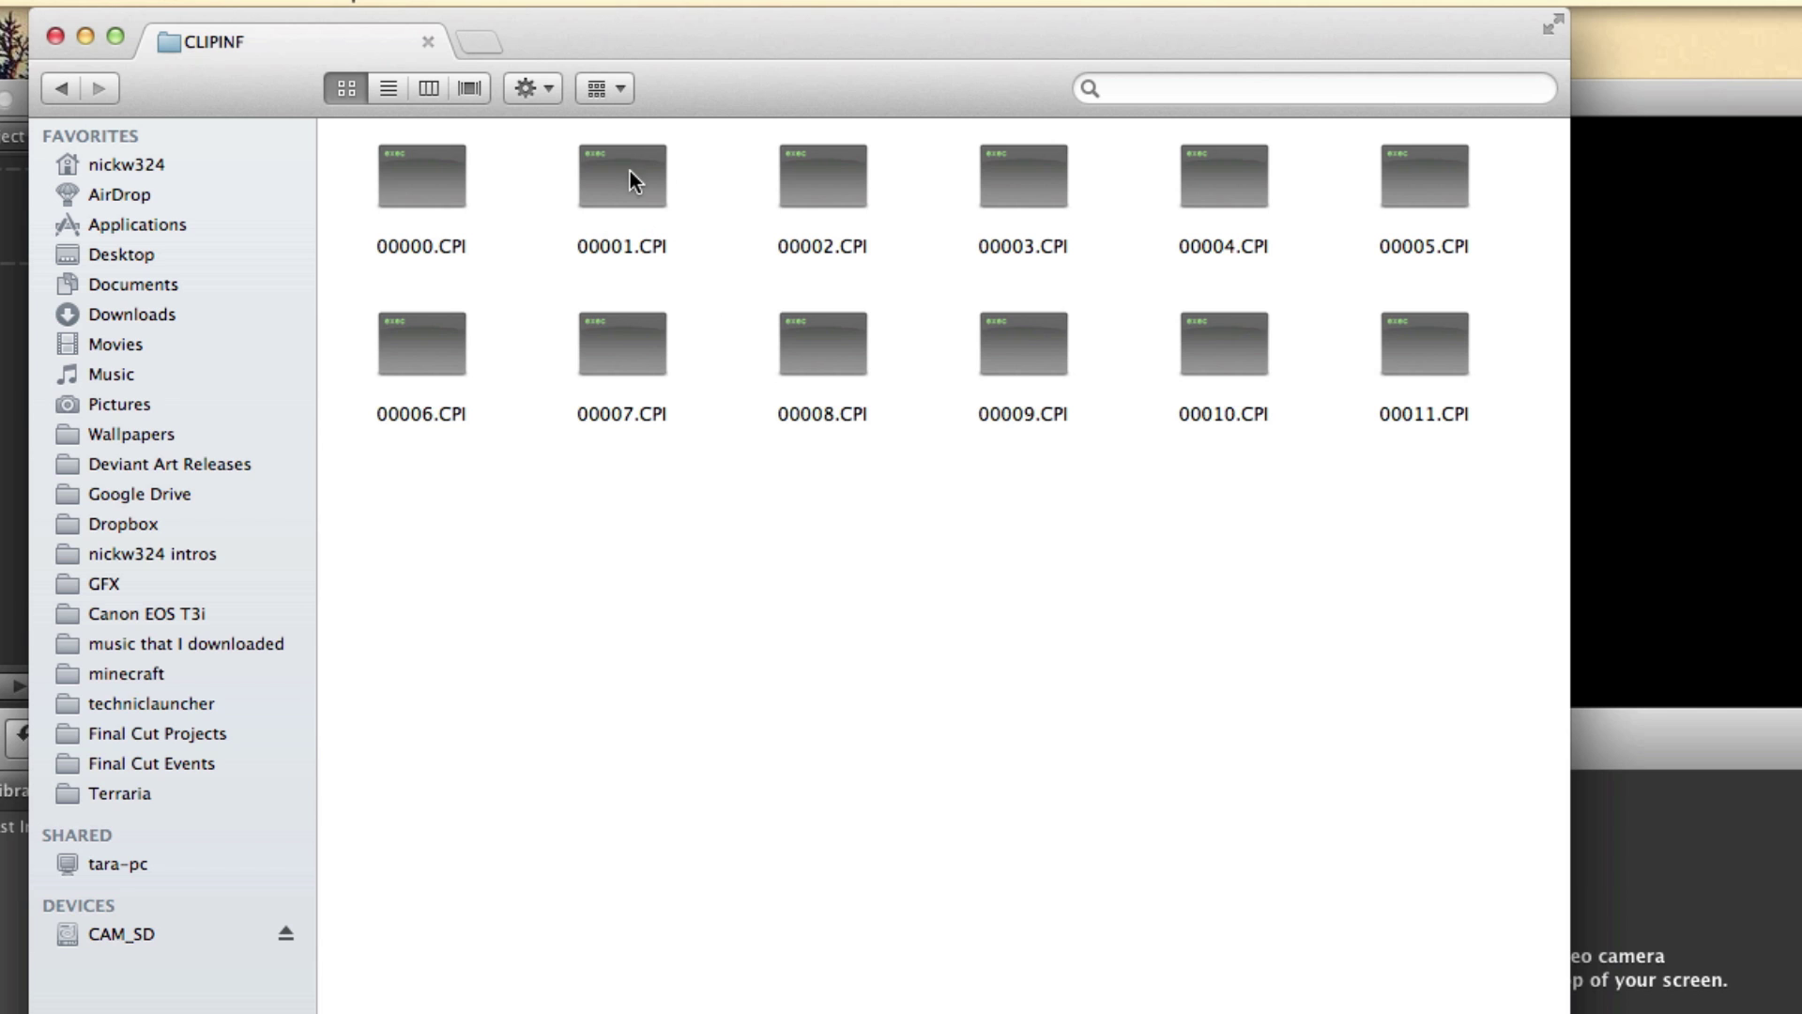
pyautogui.press('super+Tab')
# Preview the 12s, 27s, 11s and 1:46 card clips, then close the import window unimported
pyautogui.click(196, 17)
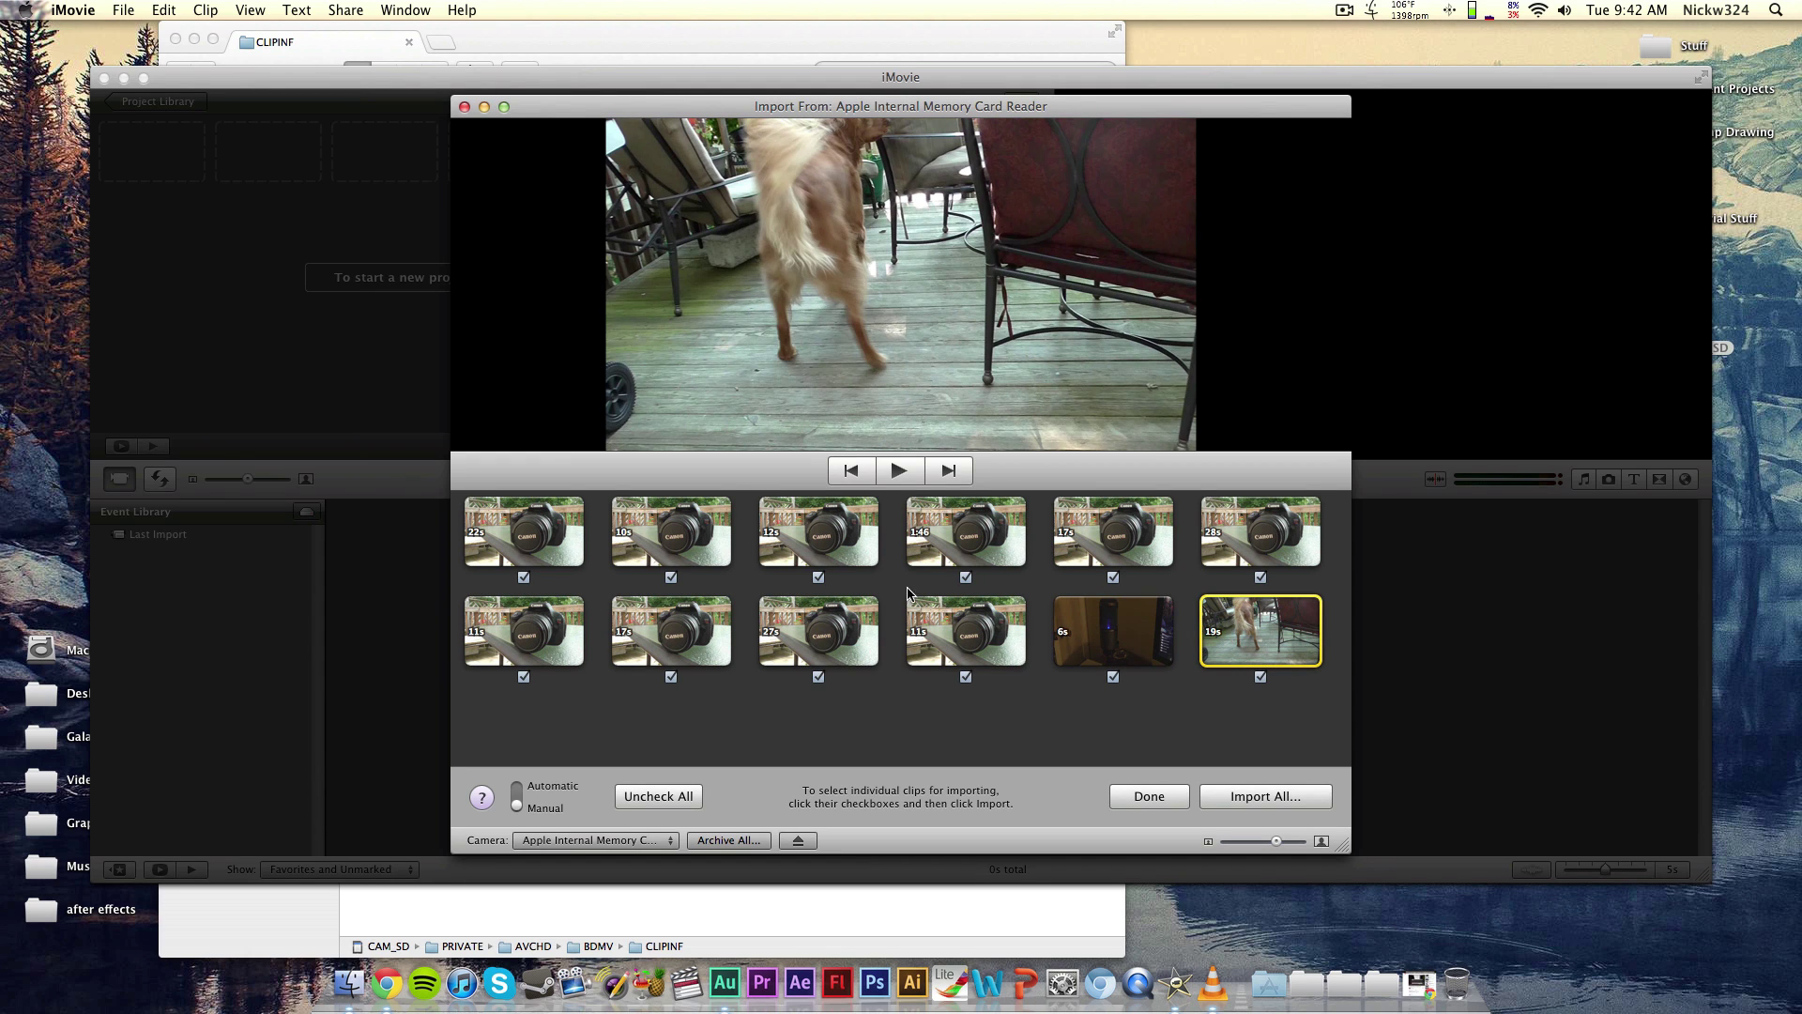
pyautogui.click(830, 546)
pyautogui.click(824, 627)
pyautogui.click(976, 634)
pyautogui.click(966, 529)
pyautogui.click(966, 629)
pyautogui.click(834, 528)
pyautogui.click(928, 528)
pyautogui.click(860, 636)
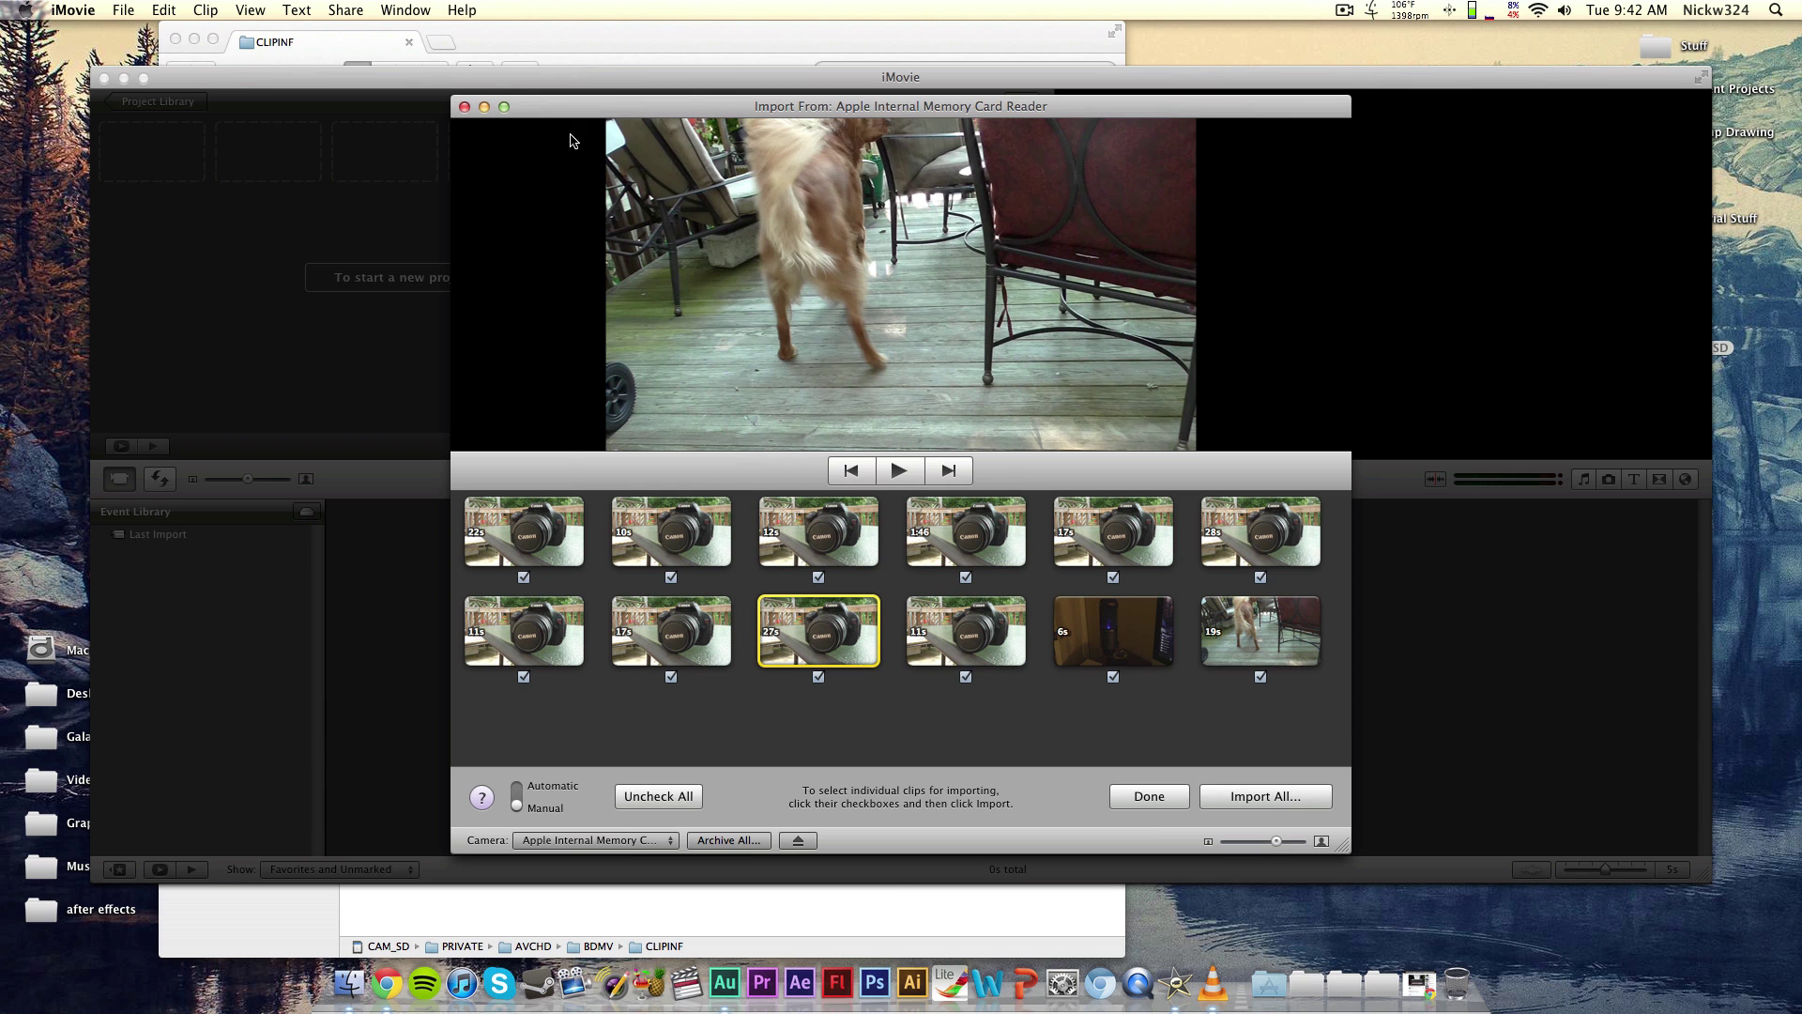
pyautogui.click(464, 107)
pyautogui.click(358, 41)
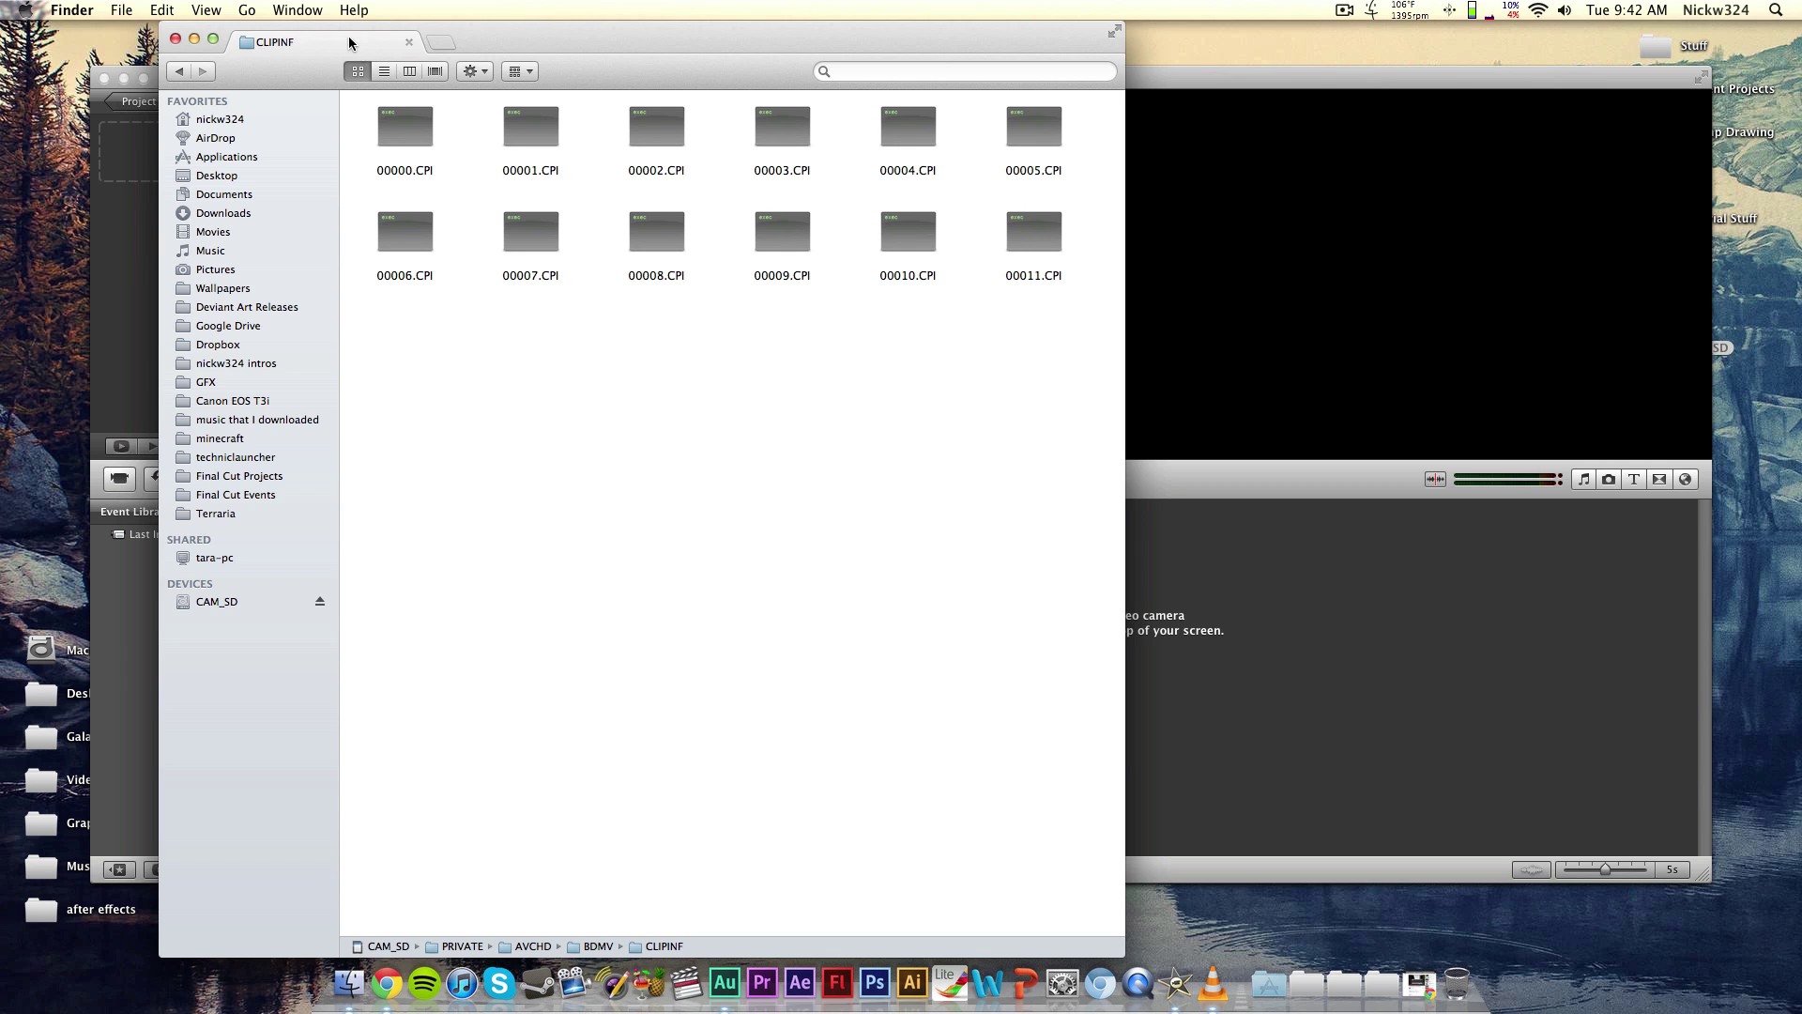
# Step back from CLIPINF through BDMV, AVCHD and PRIVATE to the CAM_SD card's top level
pyautogui.click(1440, 132)
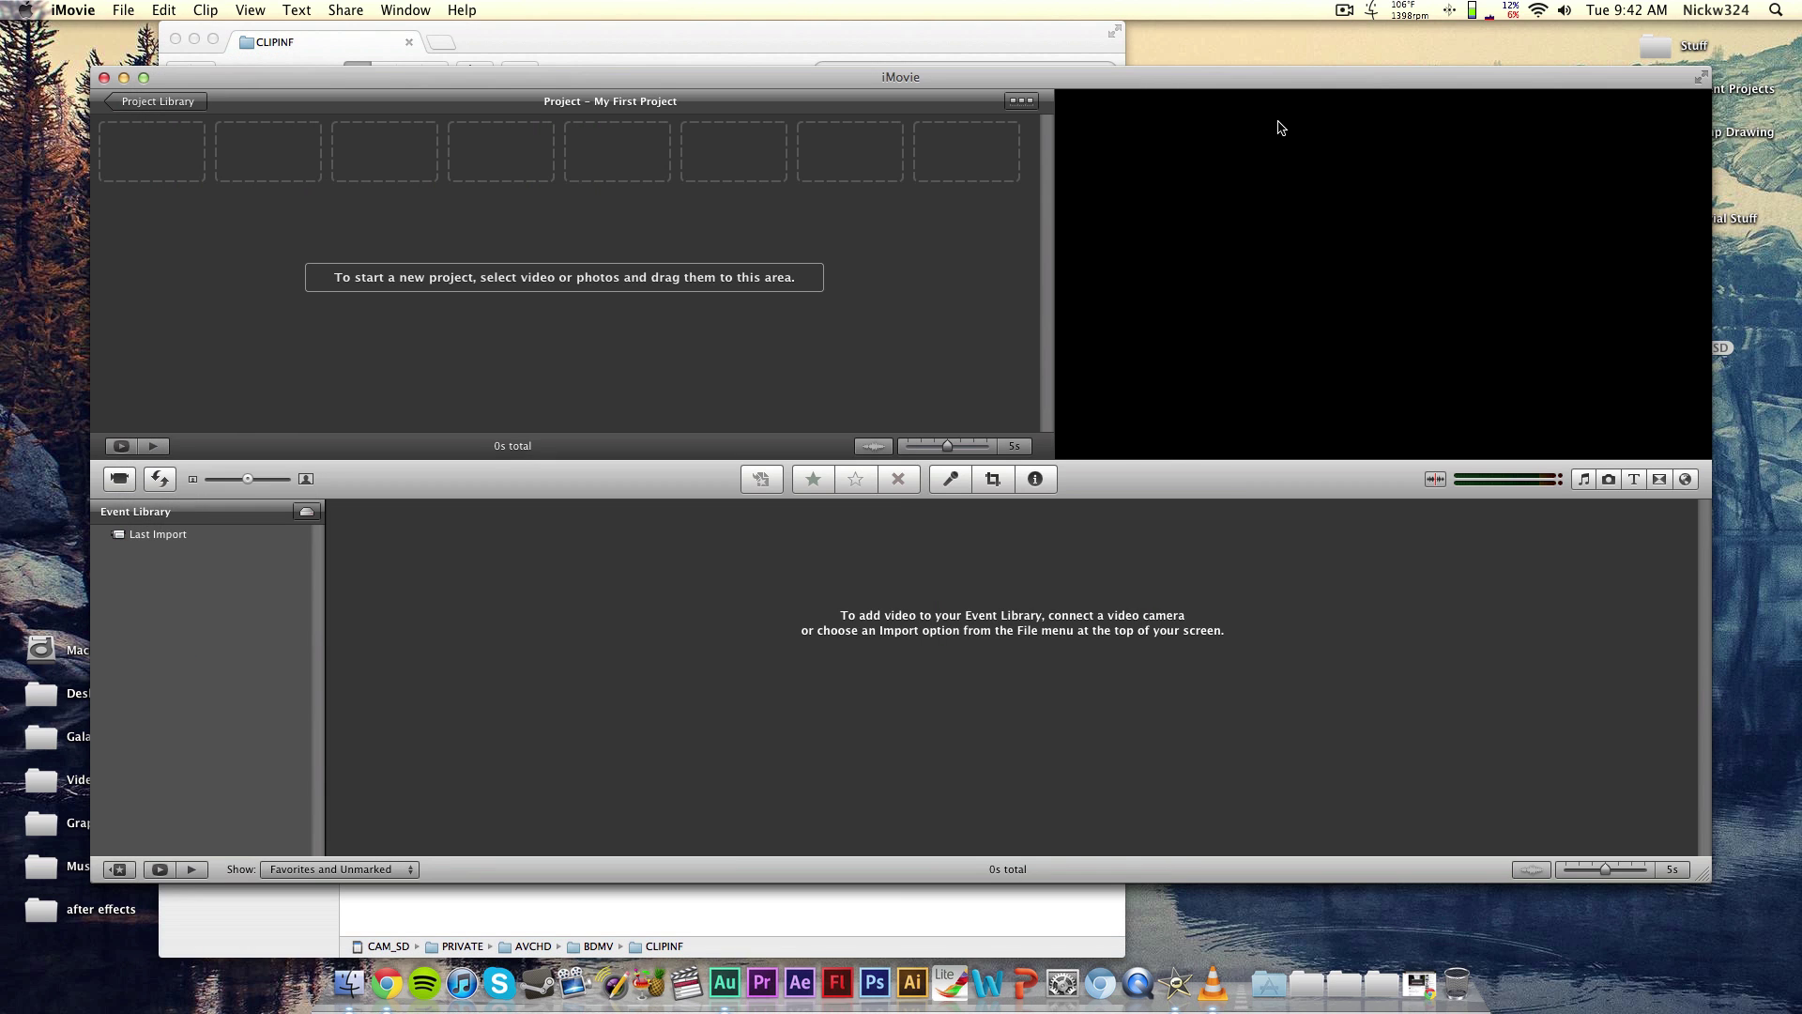
pyautogui.click(507, 40)
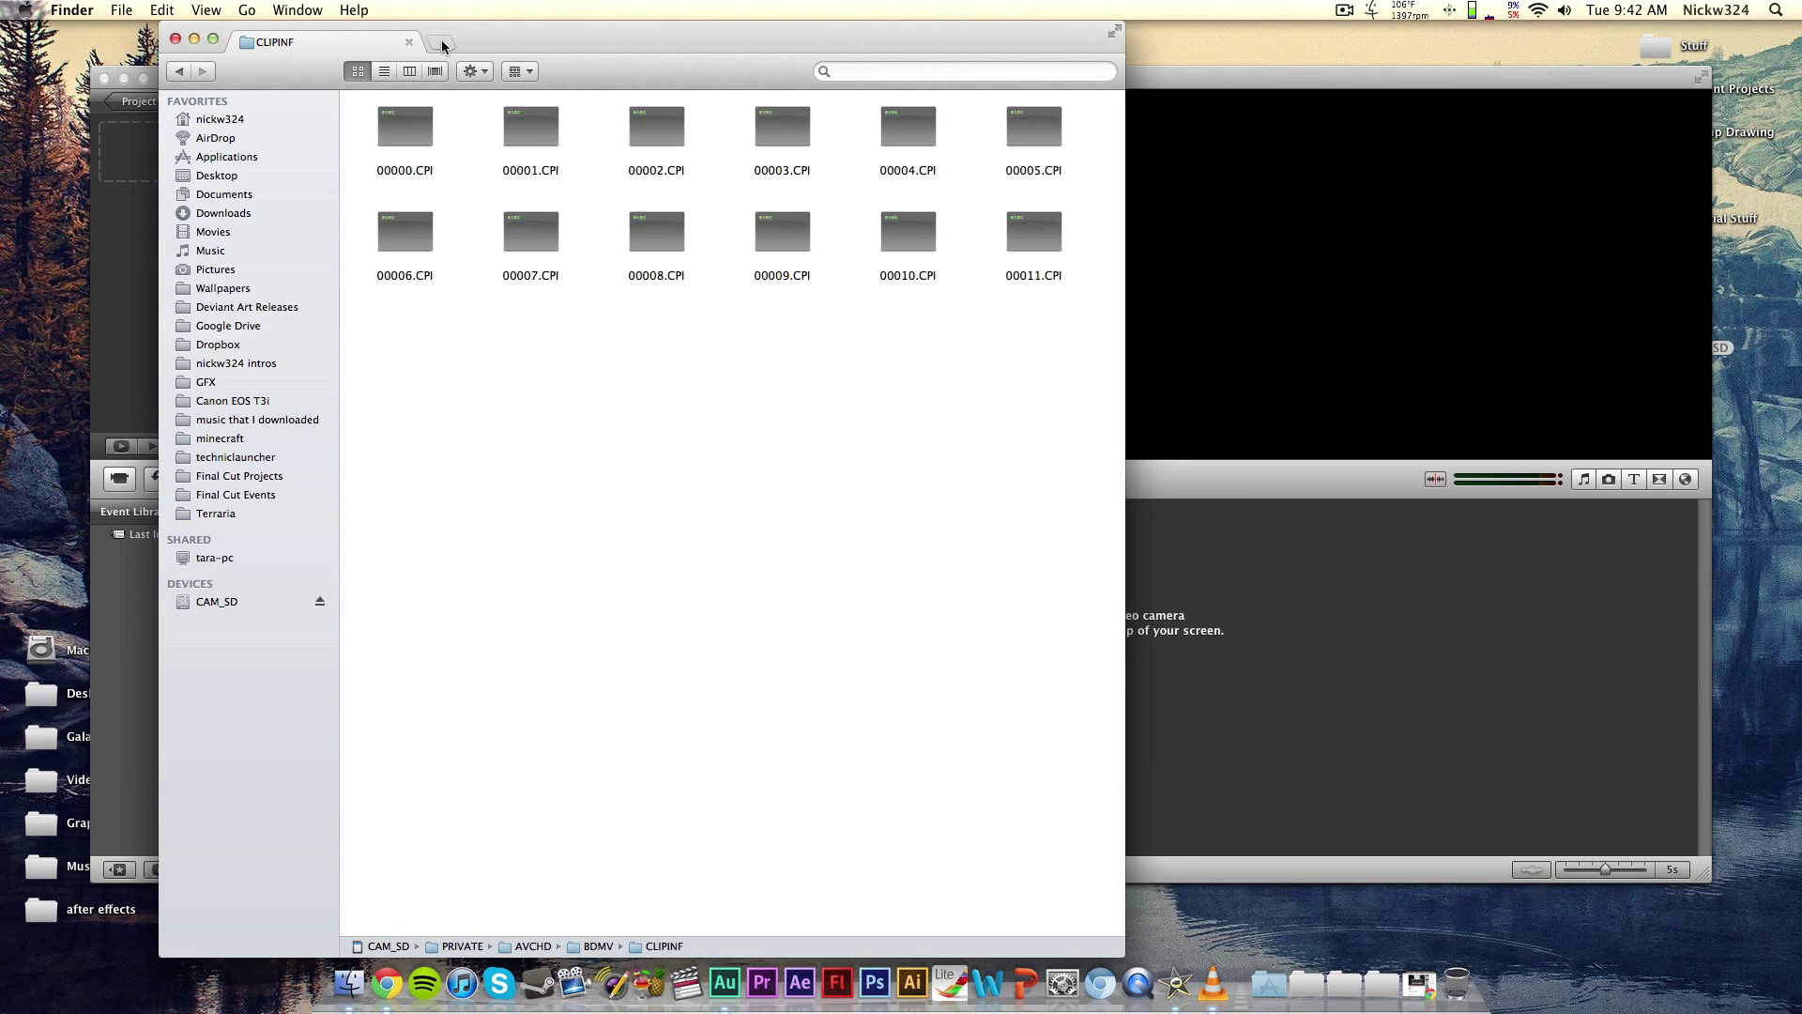
pyautogui.click(181, 73)
pyautogui.click(180, 73)
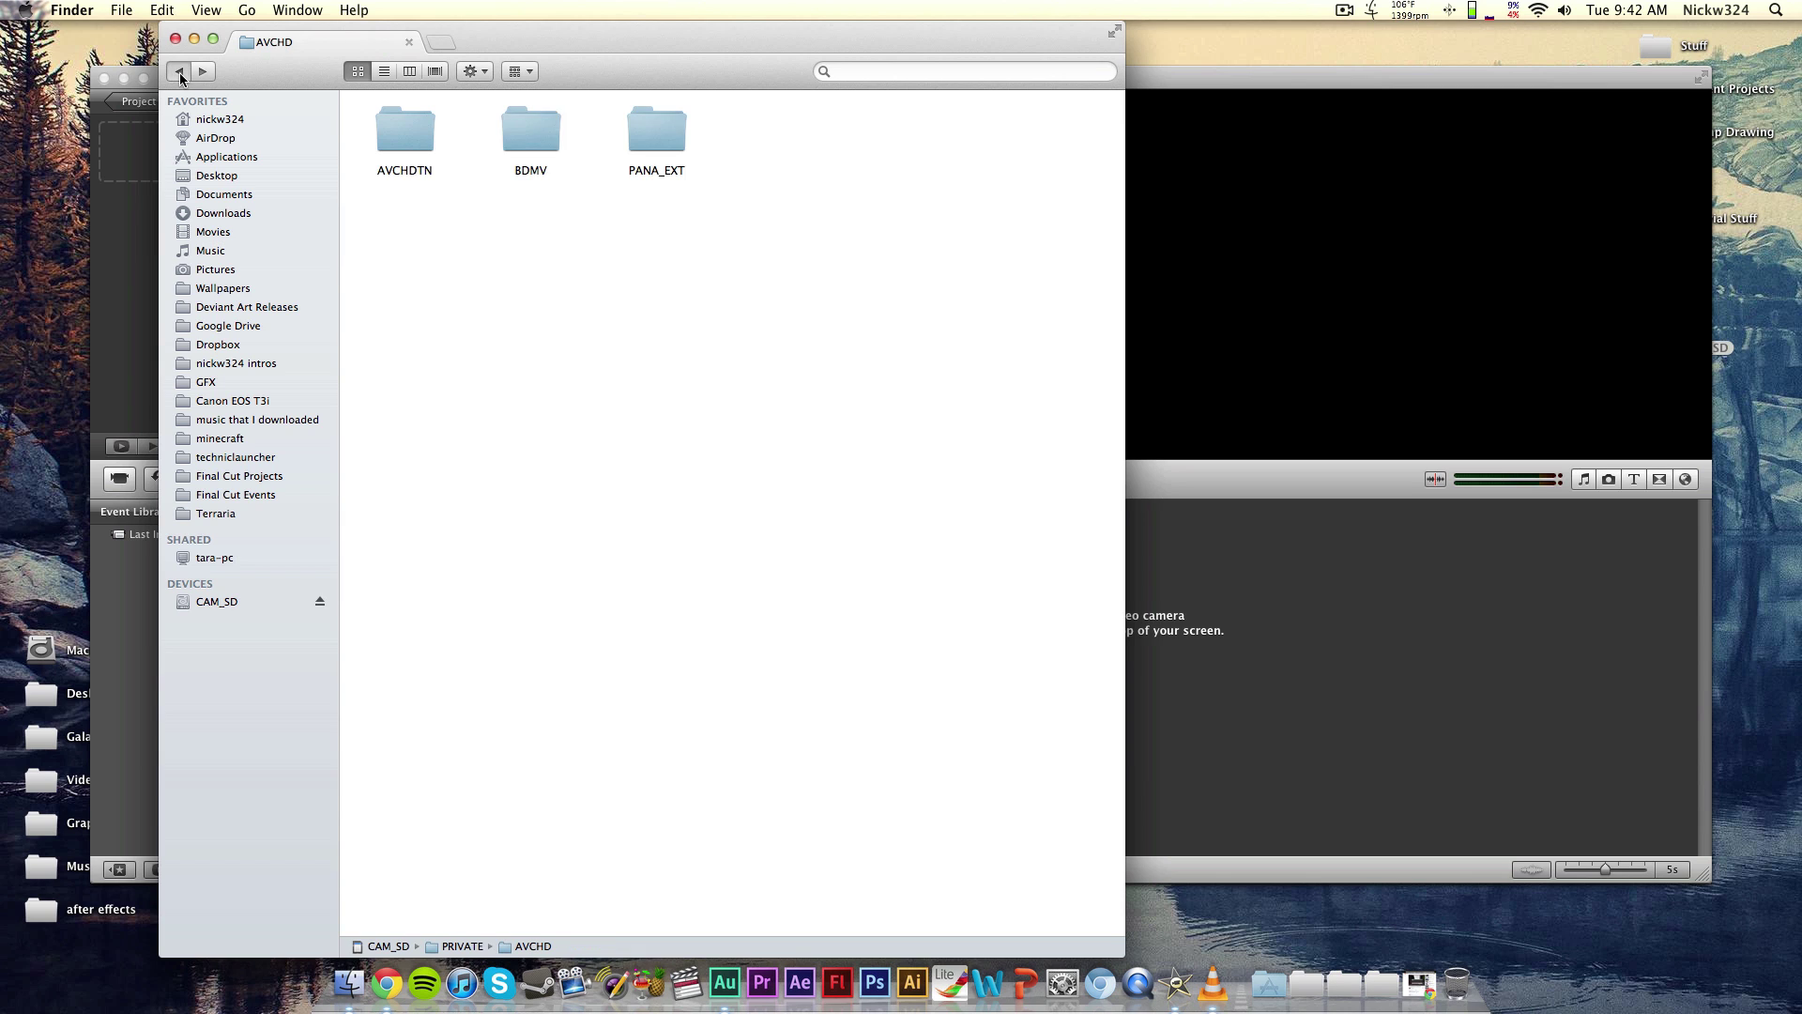
pyautogui.click(181, 73)
pyautogui.click(180, 73)
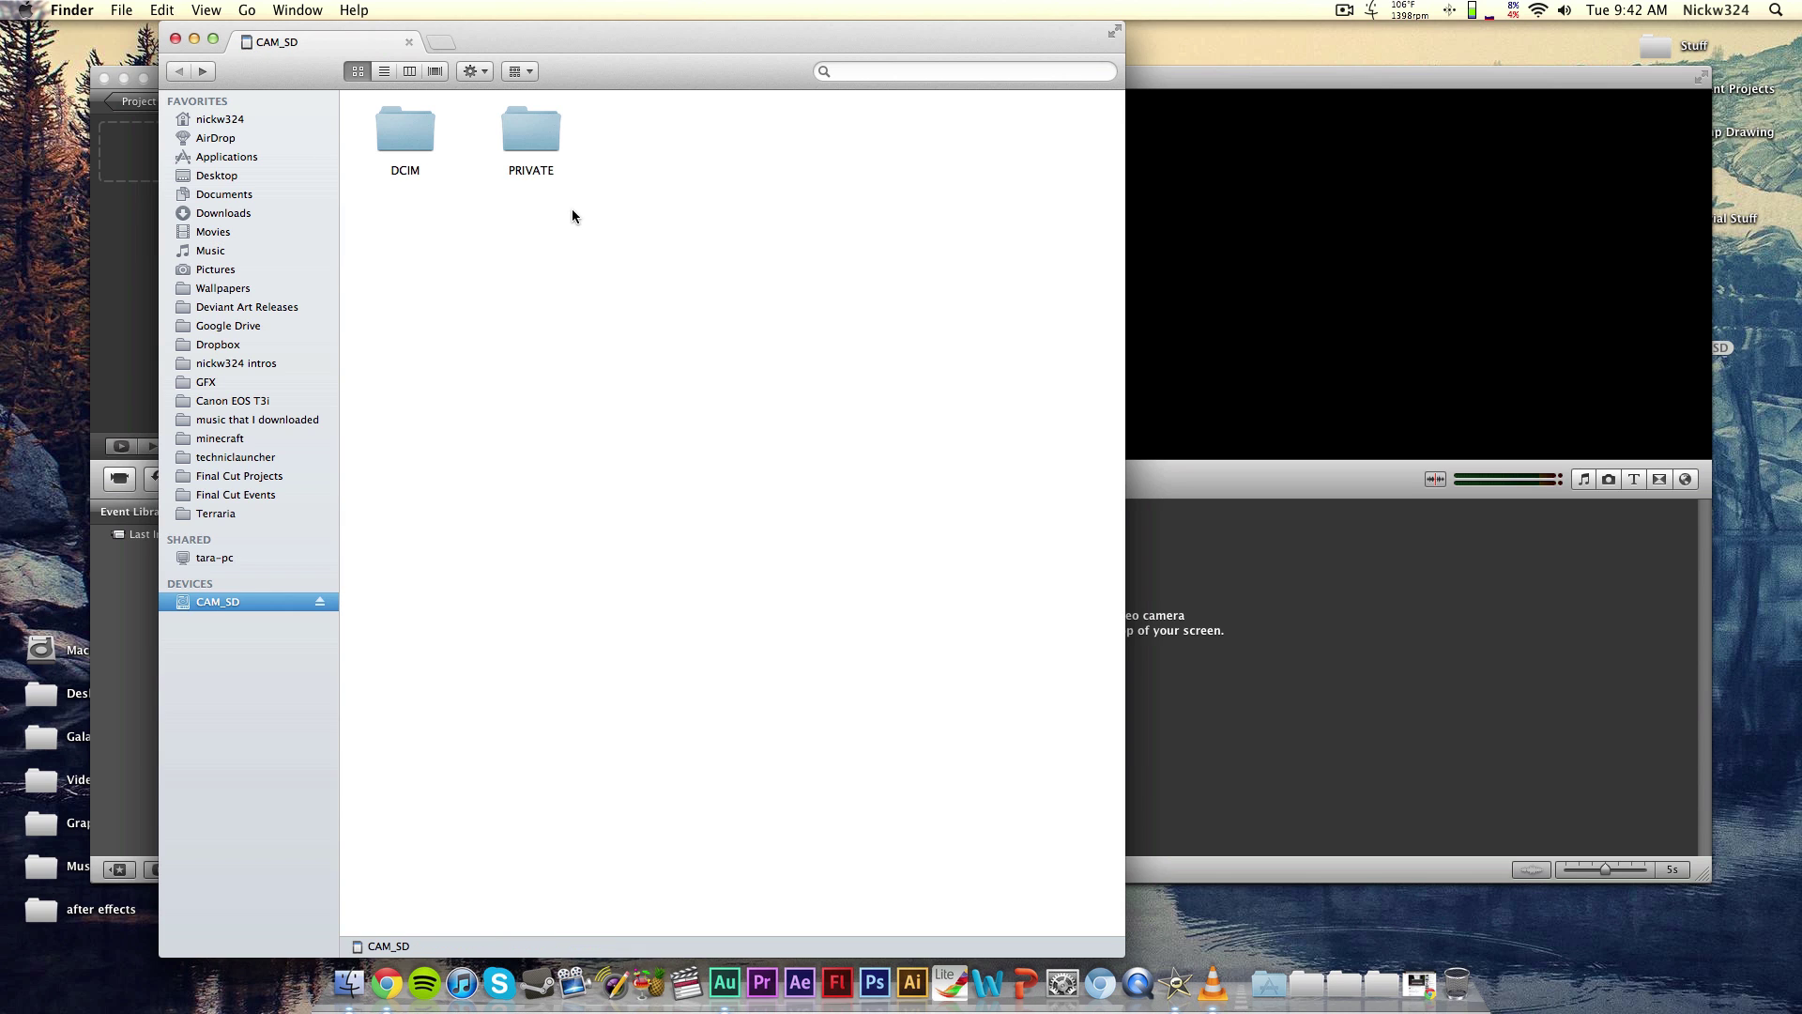
# Select DCIM and PRIVATE and view their actions, dismissing them without trashing anything
pyautogui.moveTo(648, 203); pyautogui.dragTo(369, 104)
pyautogui.rightClick(391, 114)
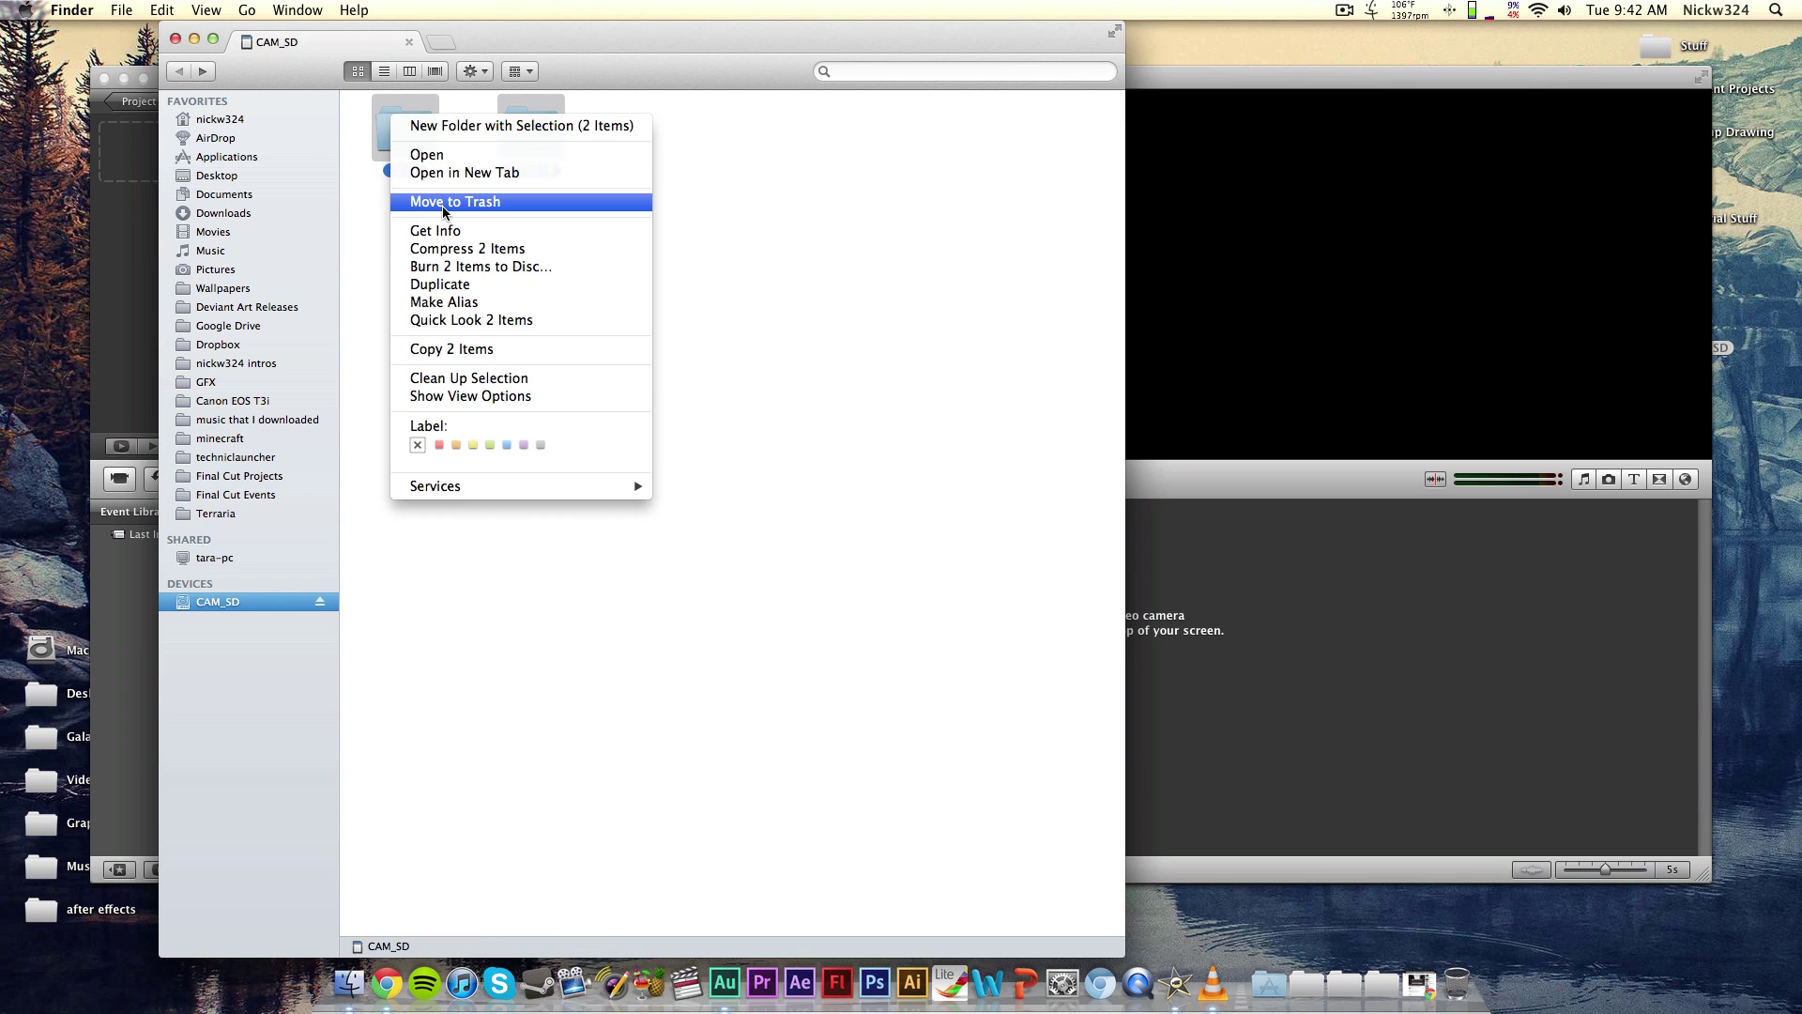
pyautogui.click(785, 186)
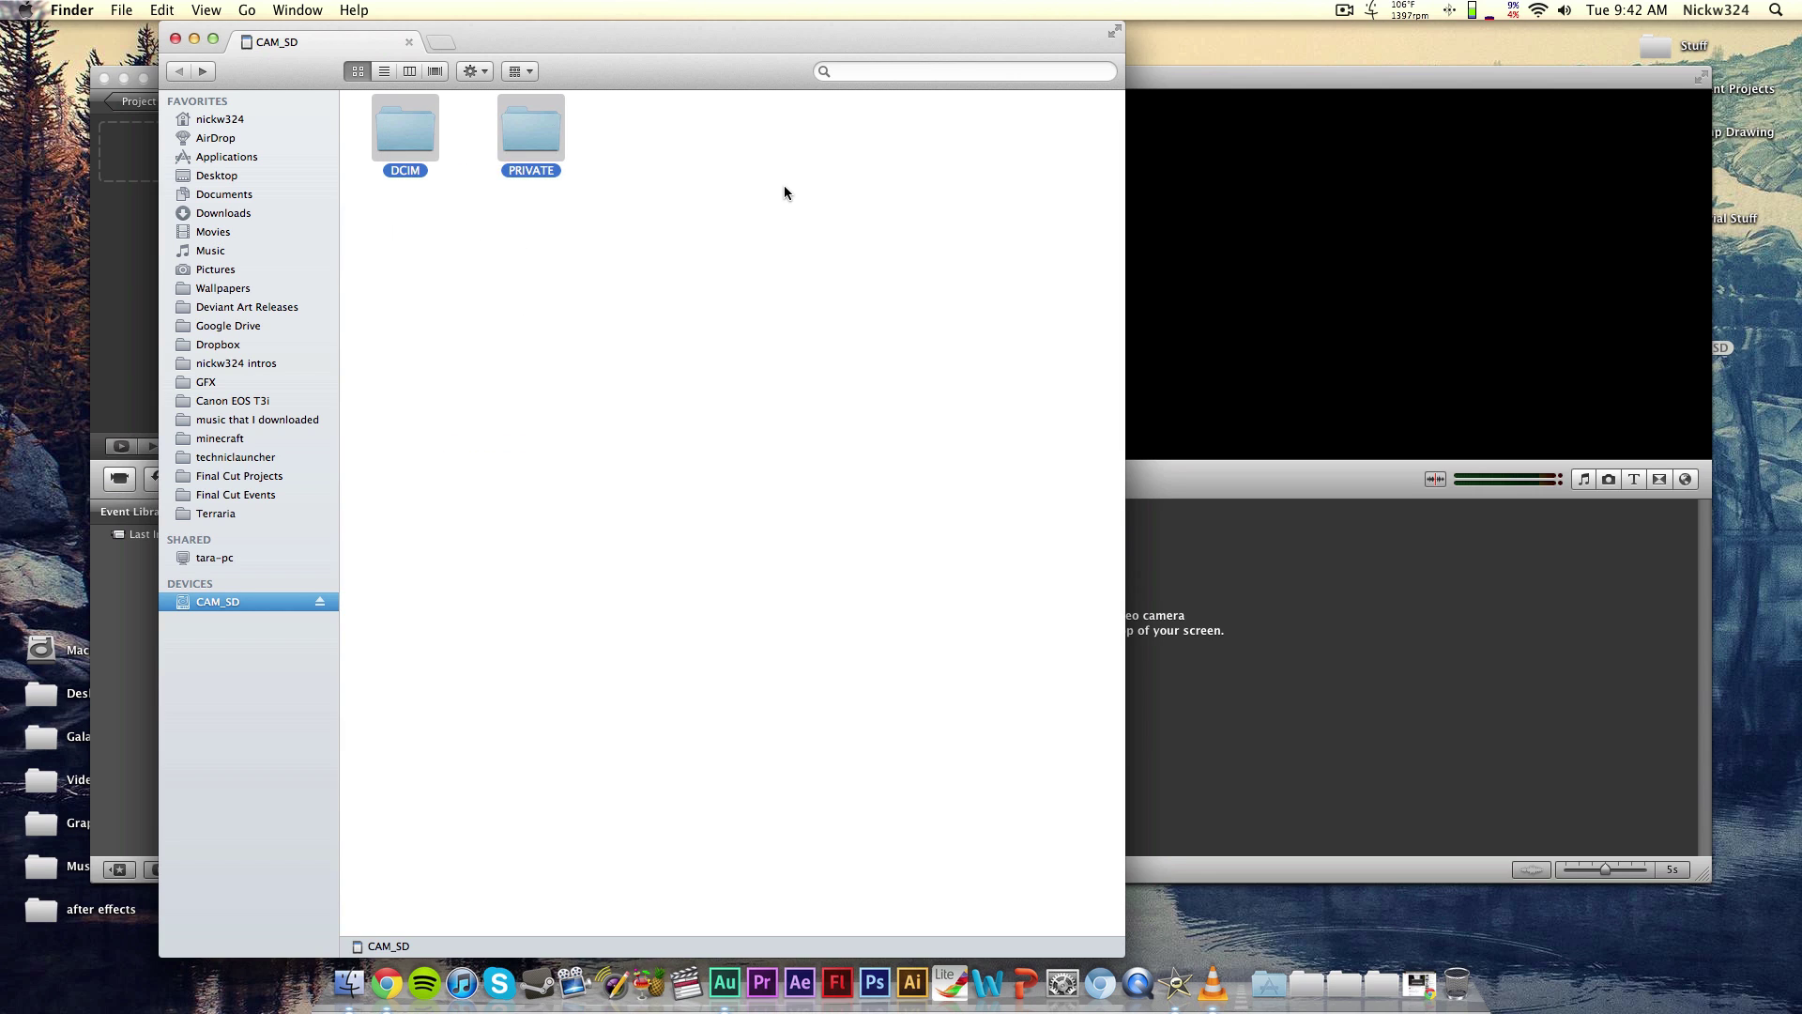
pyautogui.click(784, 192)
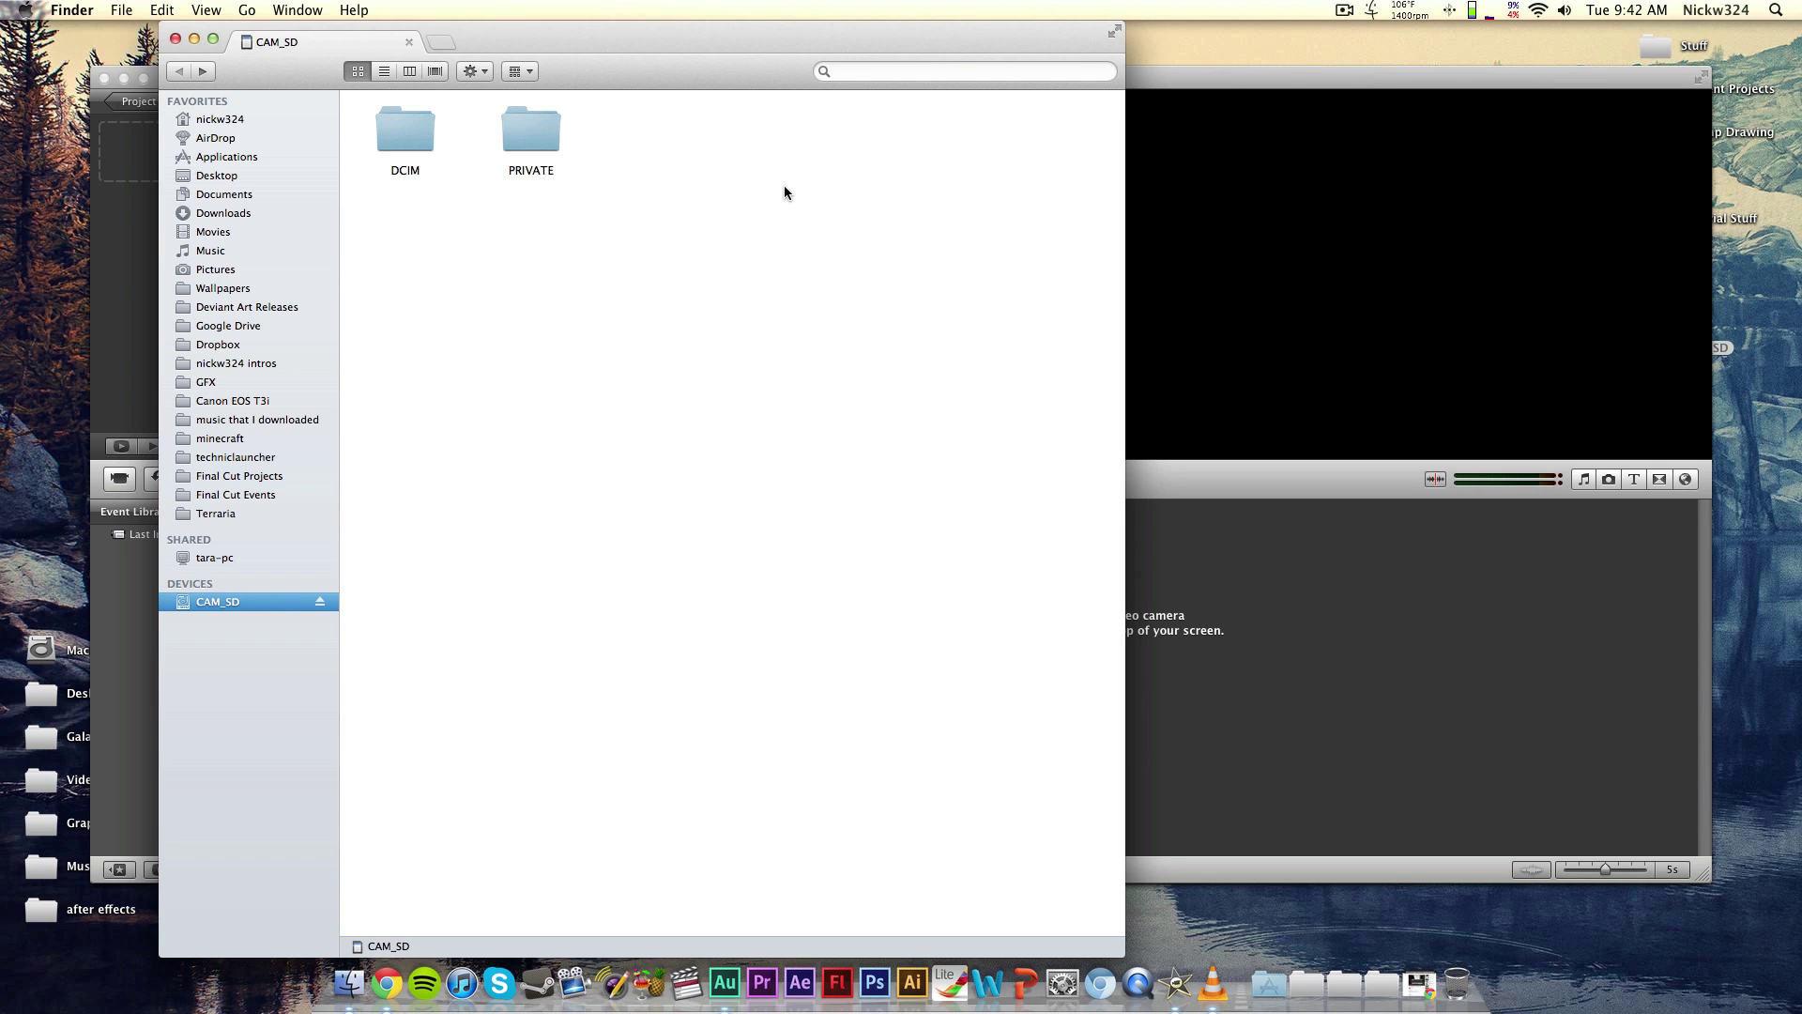
pyautogui.click(1259, 168)
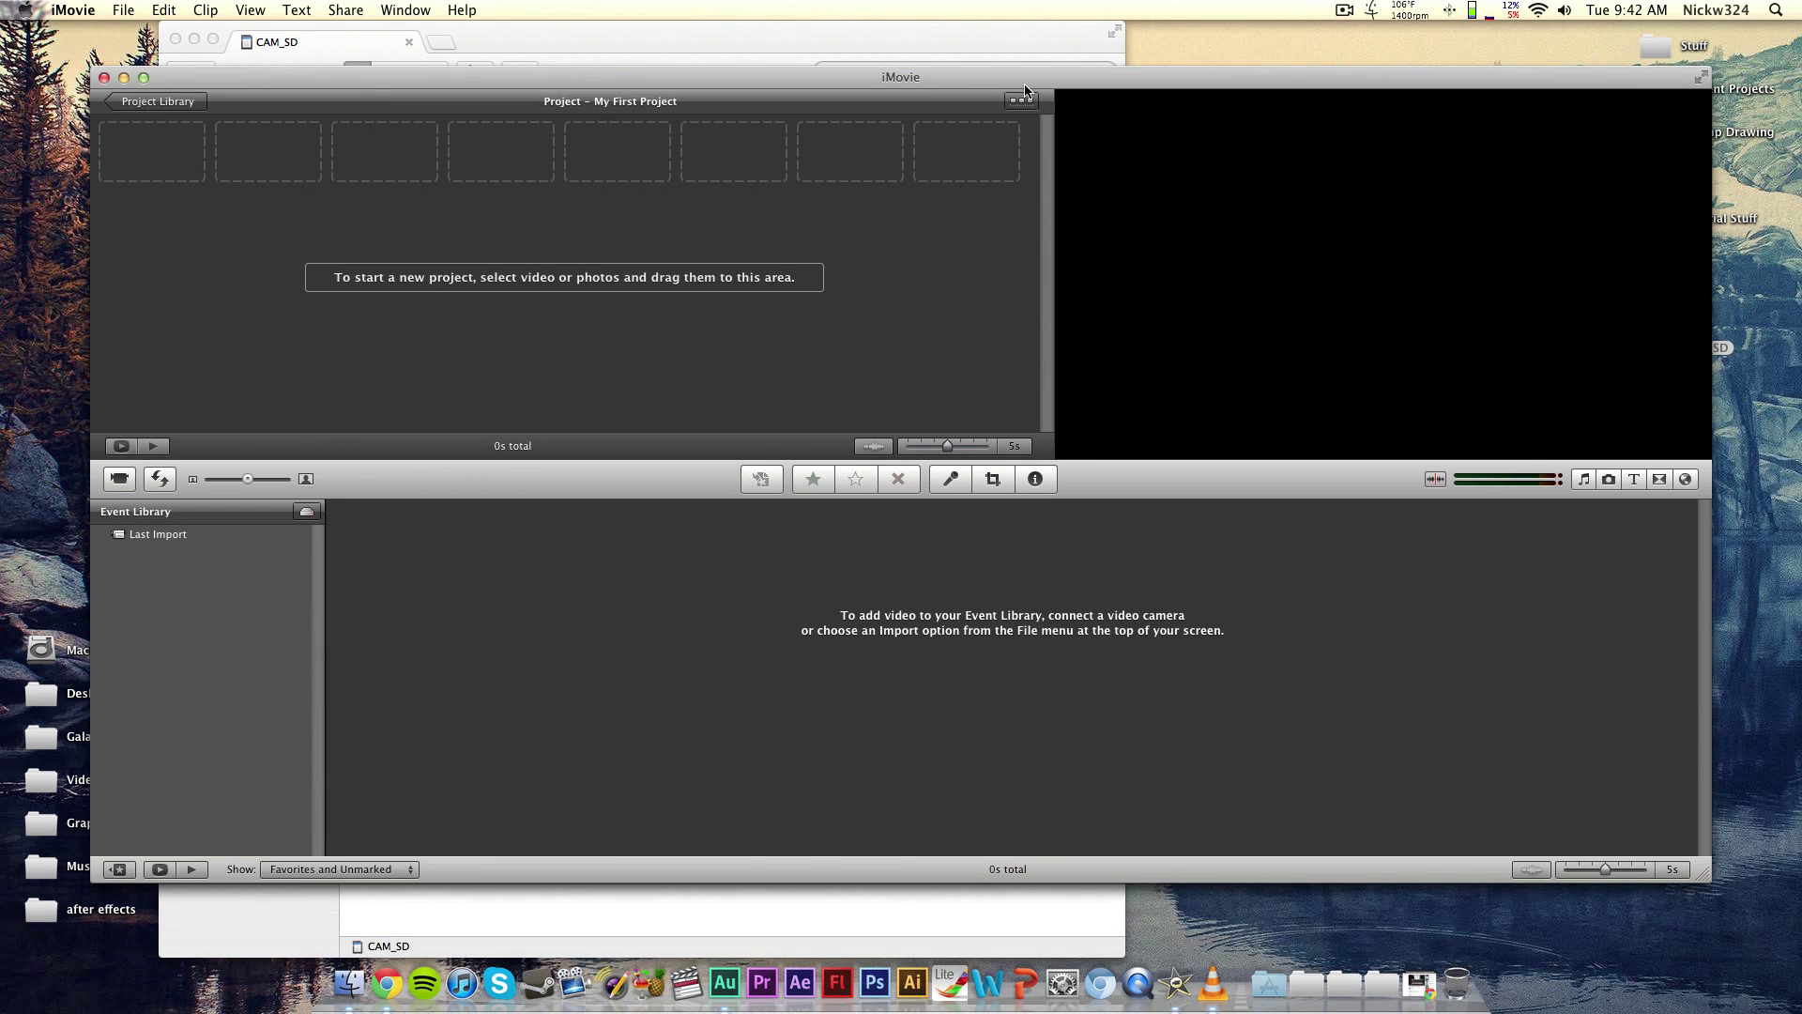
# Quit iMovie and navigate the card to PRIVATE > AVCHD > BDMV > STREAM
pyautogui.click(104, 78)
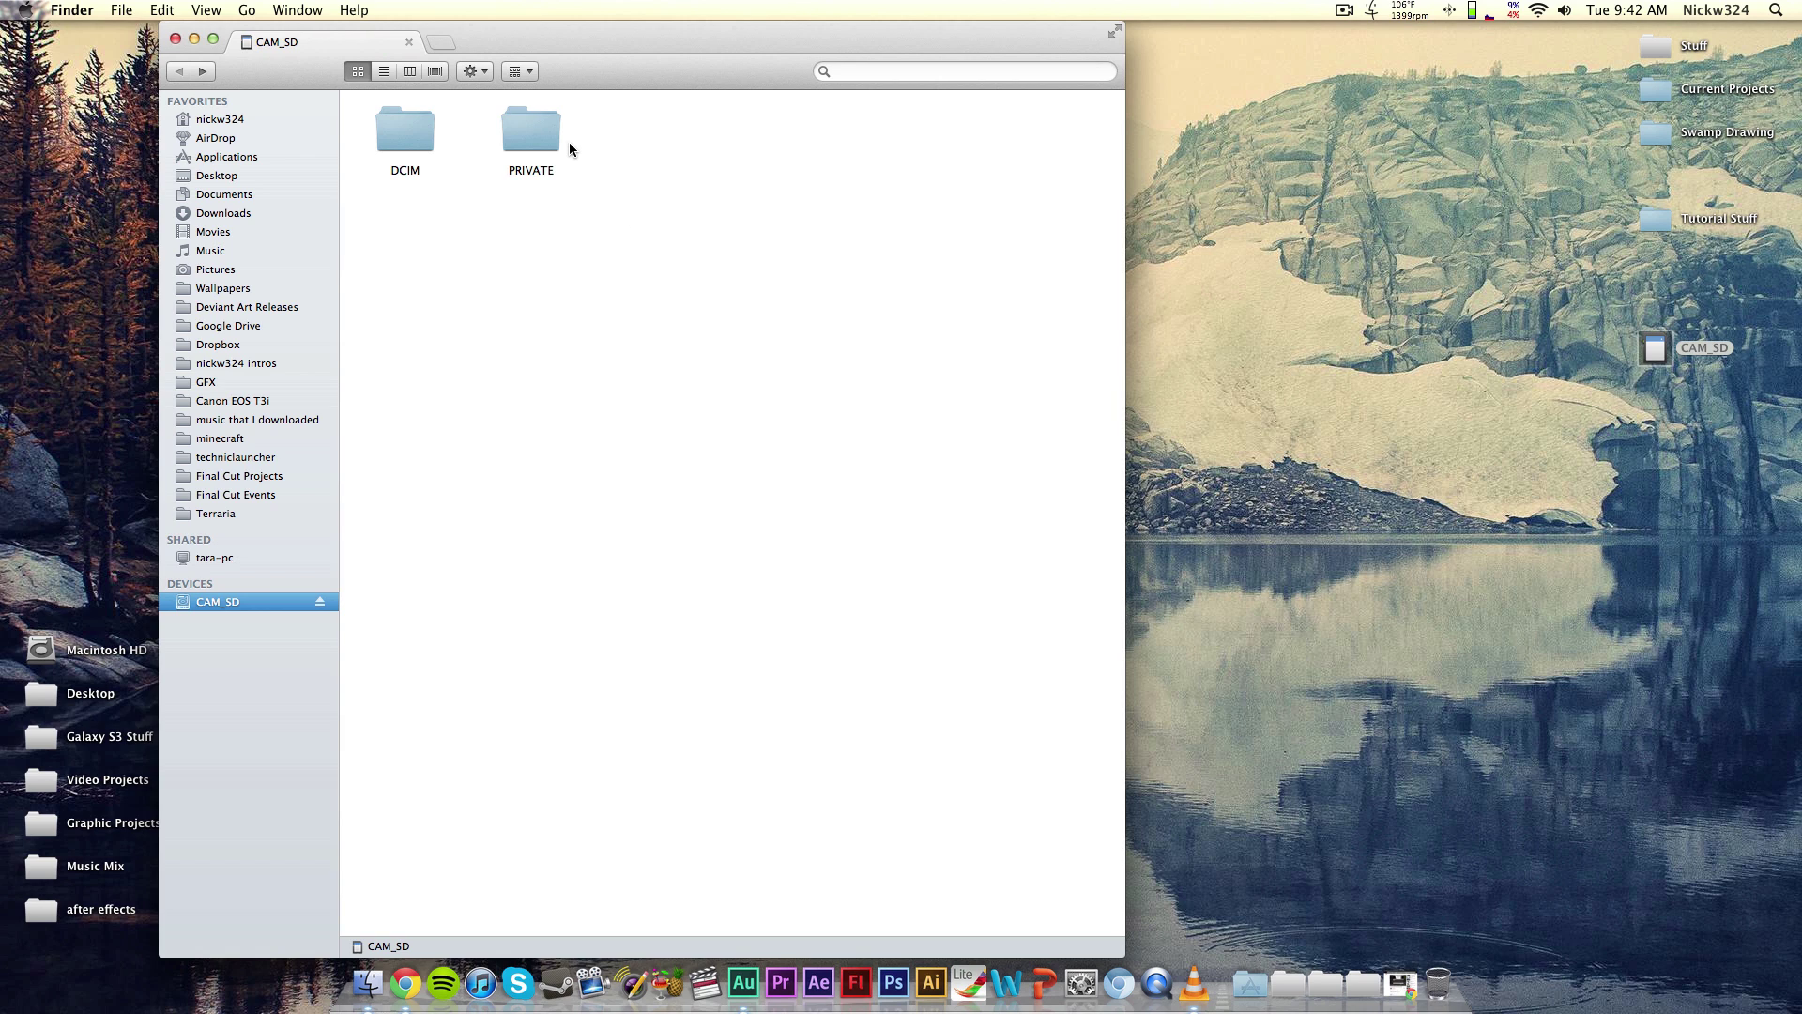
pyautogui.click(1433, 183)
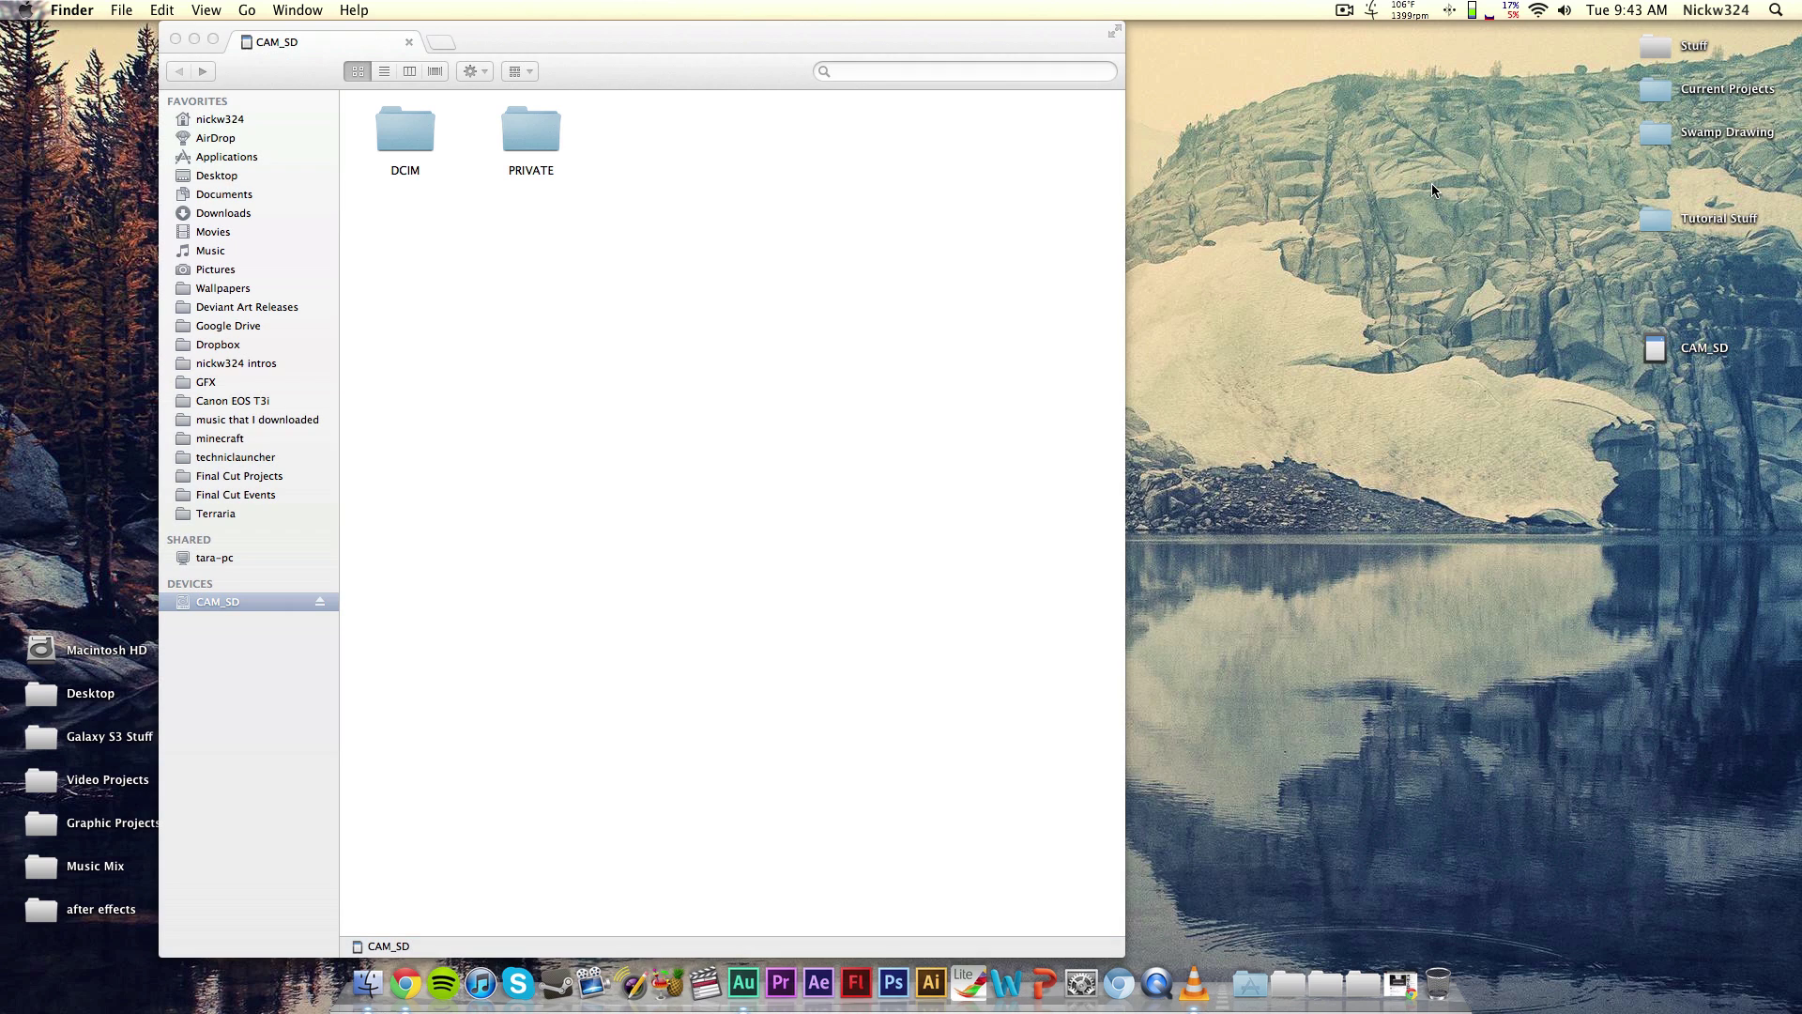
pyautogui.click(714, 195)
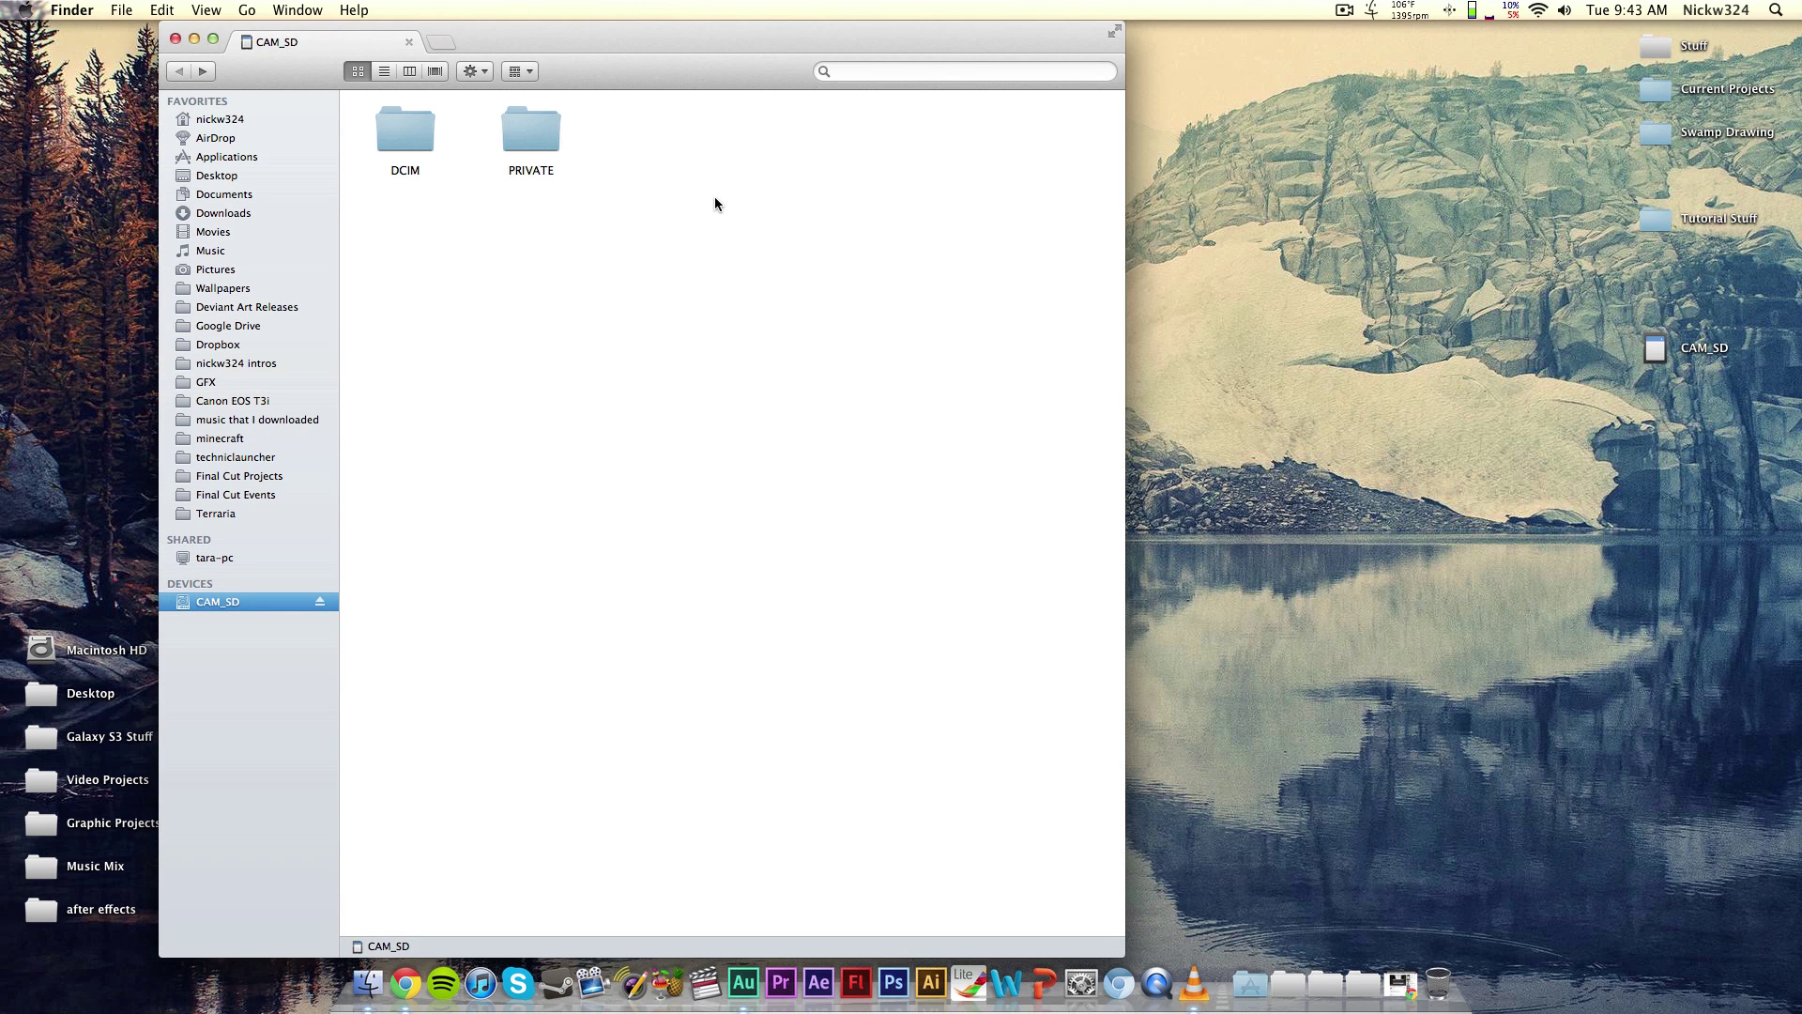
pyautogui.doubleClick(528, 131)
pyautogui.doubleClick(381, 111)
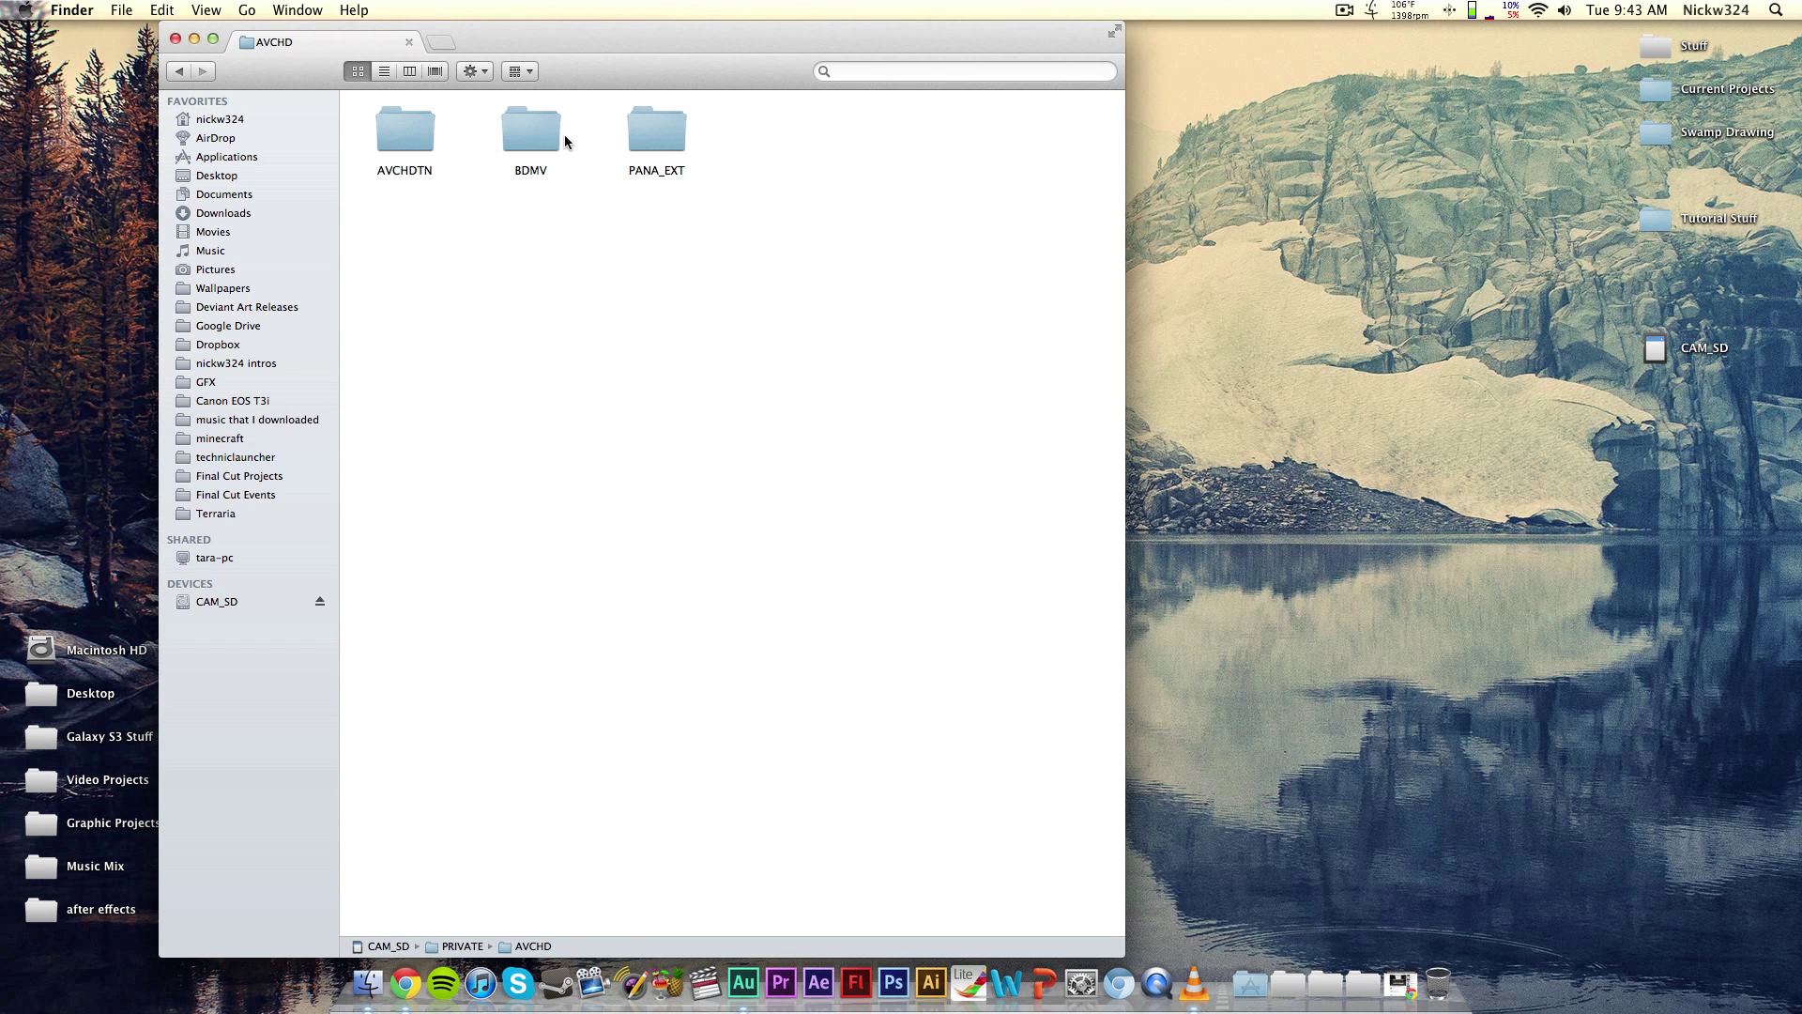
pyautogui.click(407, 131)
pyautogui.doubleClick(513, 127)
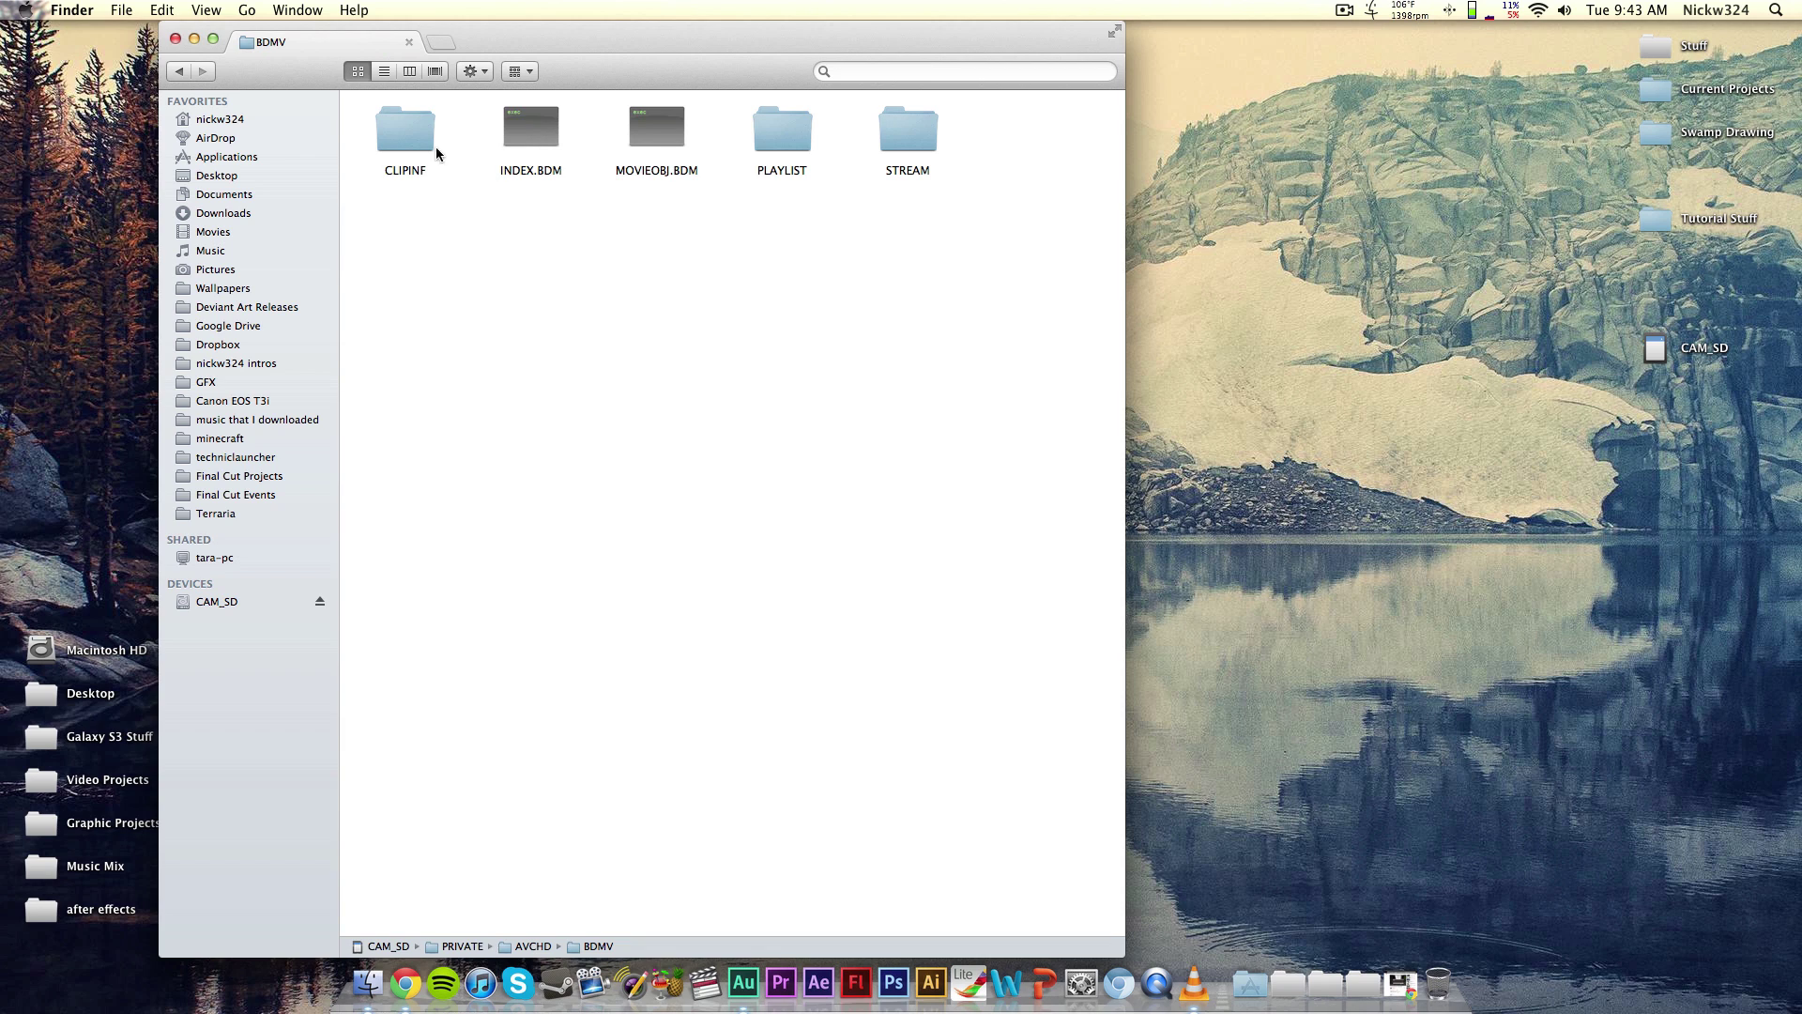
pyautogui.doubleClick(905, 137)
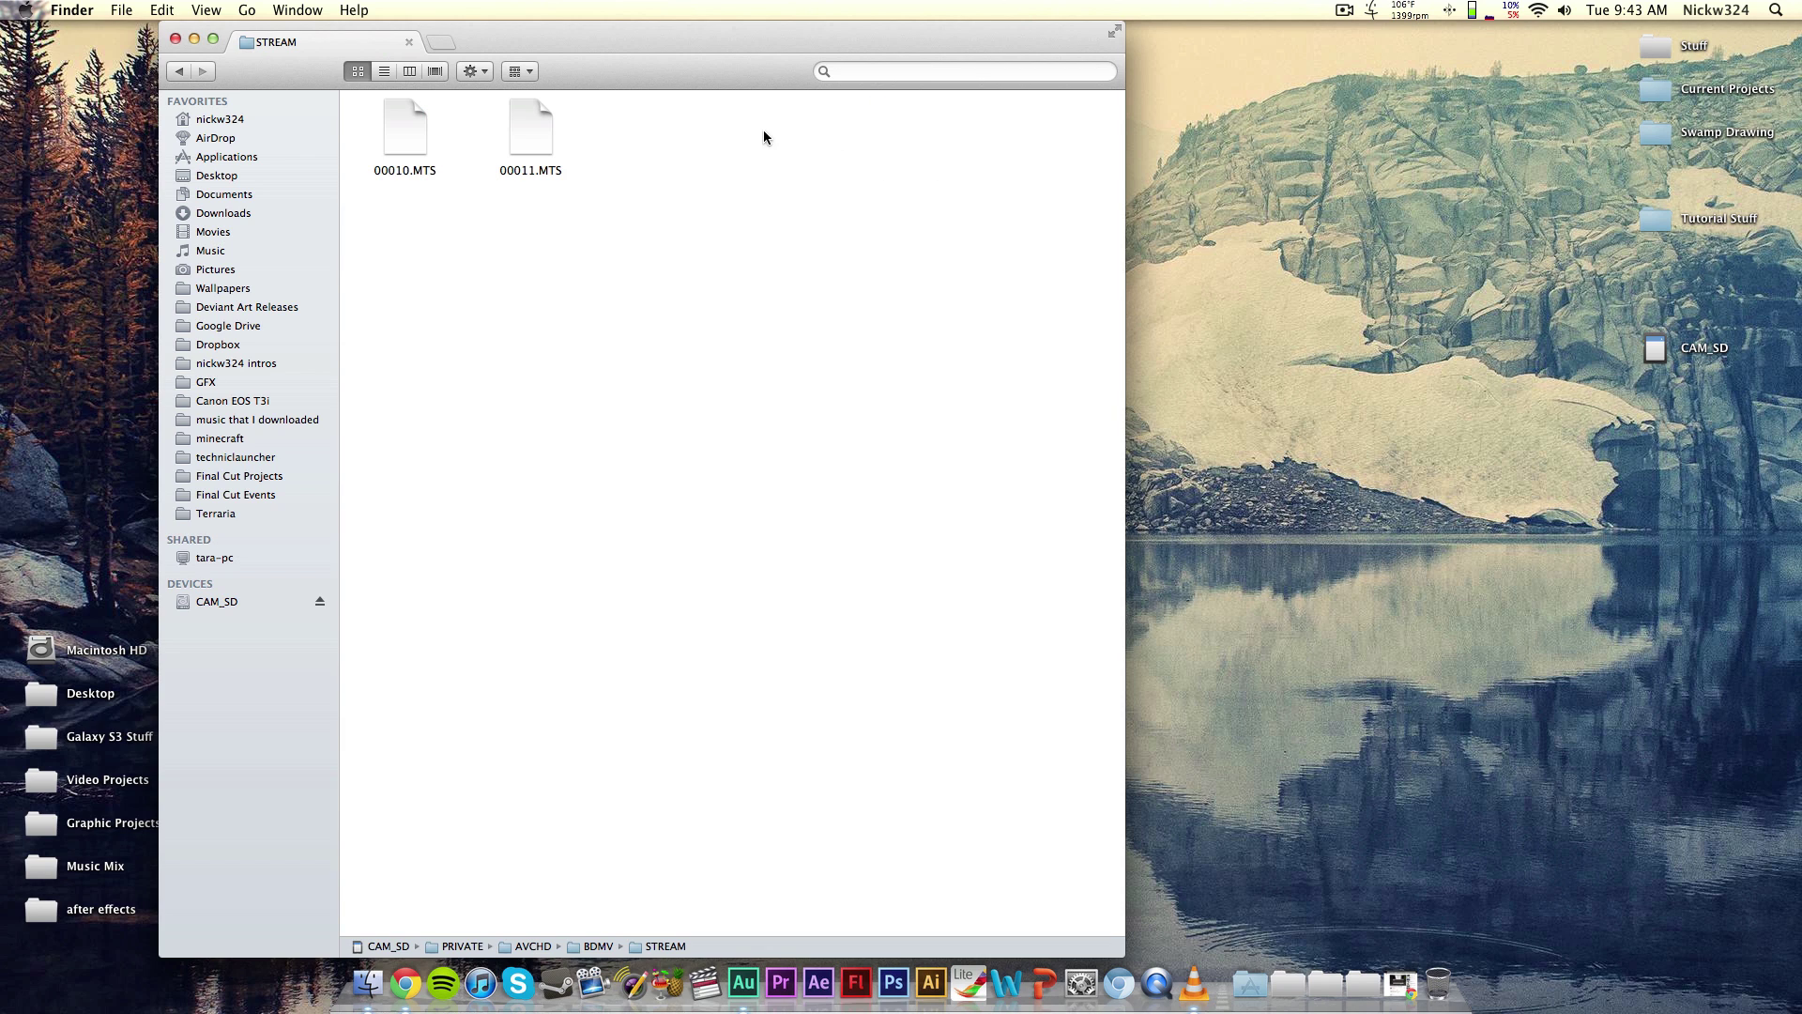
# Copy 00010.MTS and 00011.MTS onto the desktop, placing 00011.MTS below 00010.MTS
pyautogui.click(408, 137)
pyautogui.click(541, 137)
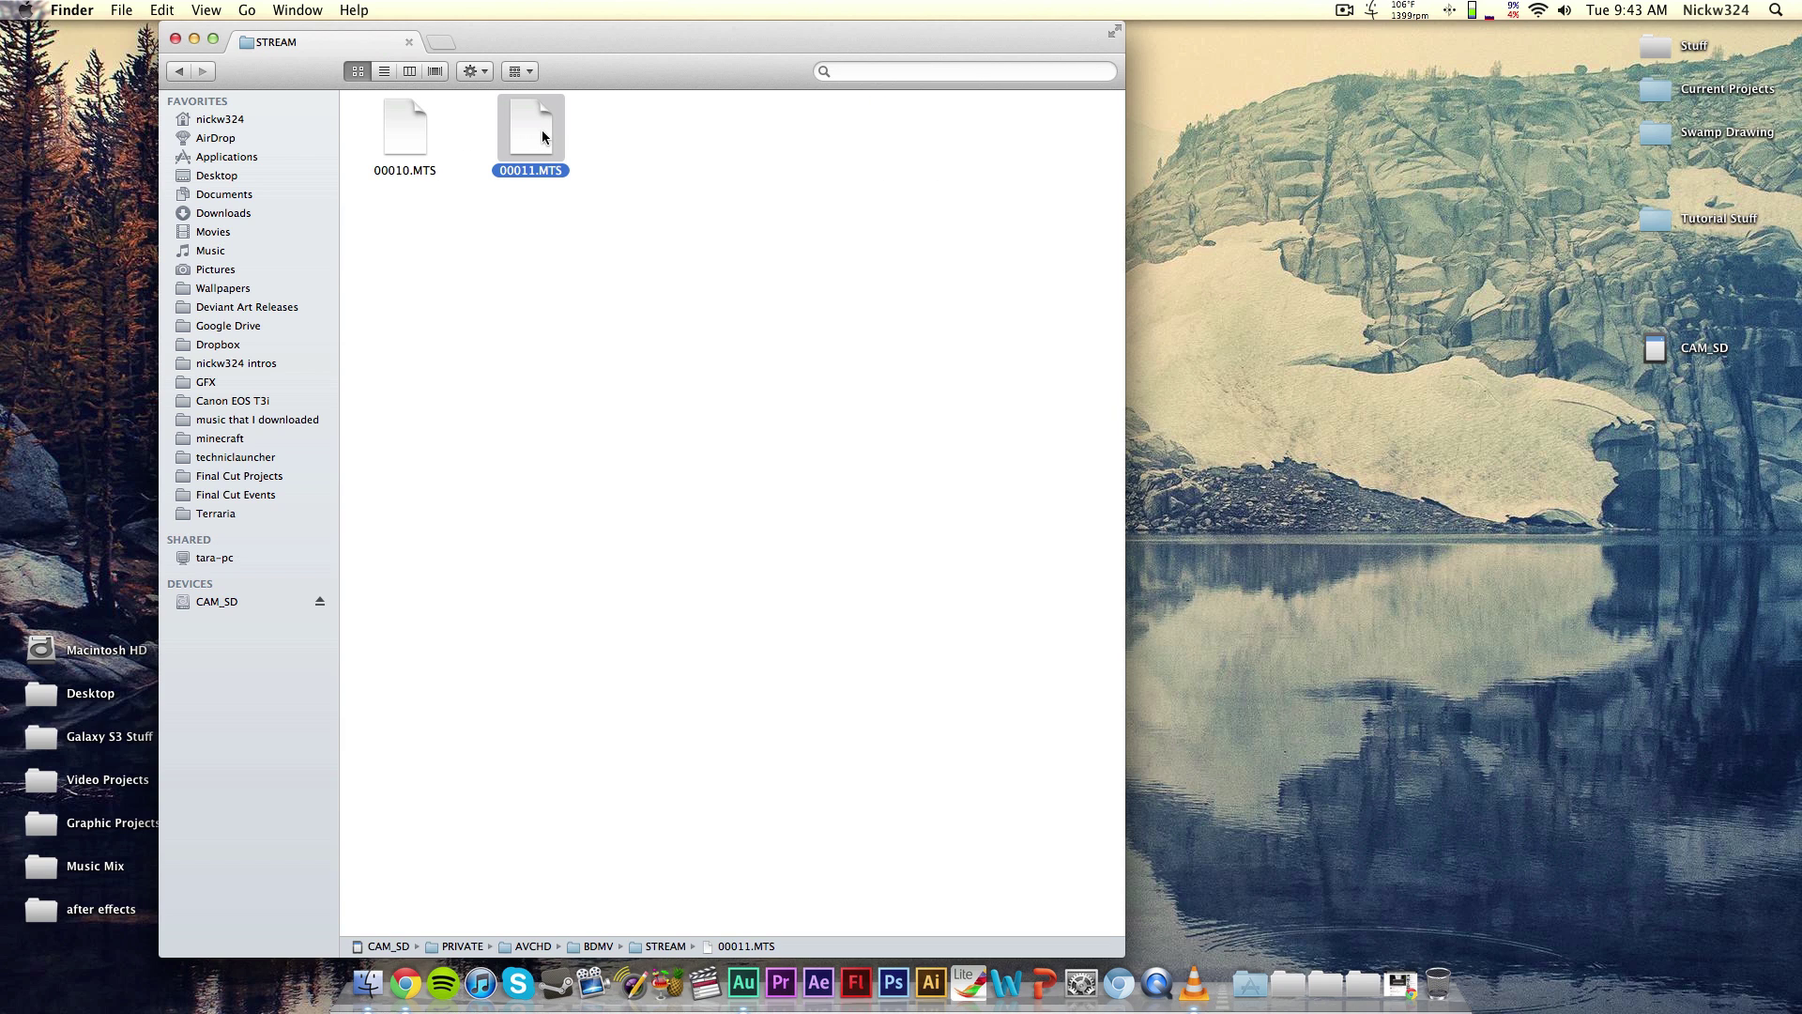
pyautogui.moveTo(712, 139); pyautogui.dragTo(1447, 158)
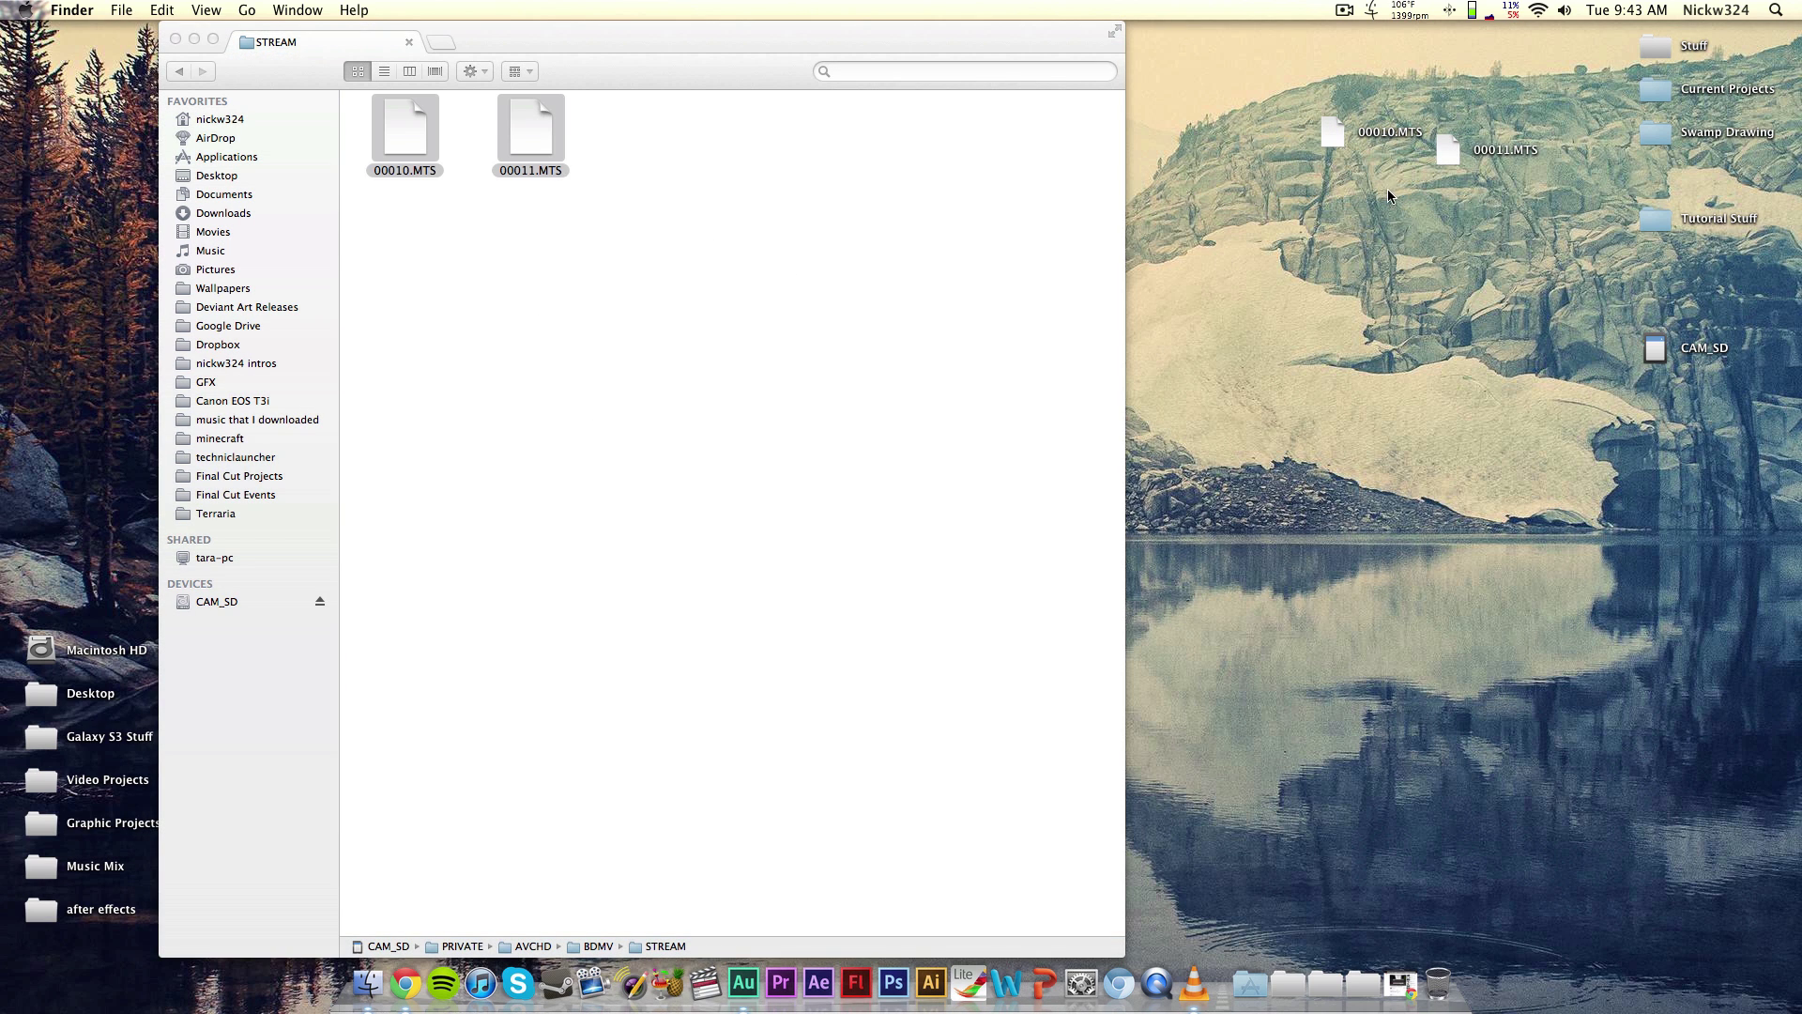
pyautogui.click(887, 221)
pyautogui.click(1411, 133)
pyautogui.moveTo(1448, 150); pyautogui.dragTo(1333, 174)
pyautogui.click(413, 40)
# Close the STREAM window and load the desktop clip 00010.MTS as HandBrake's source
pyautogui.press('super+w')
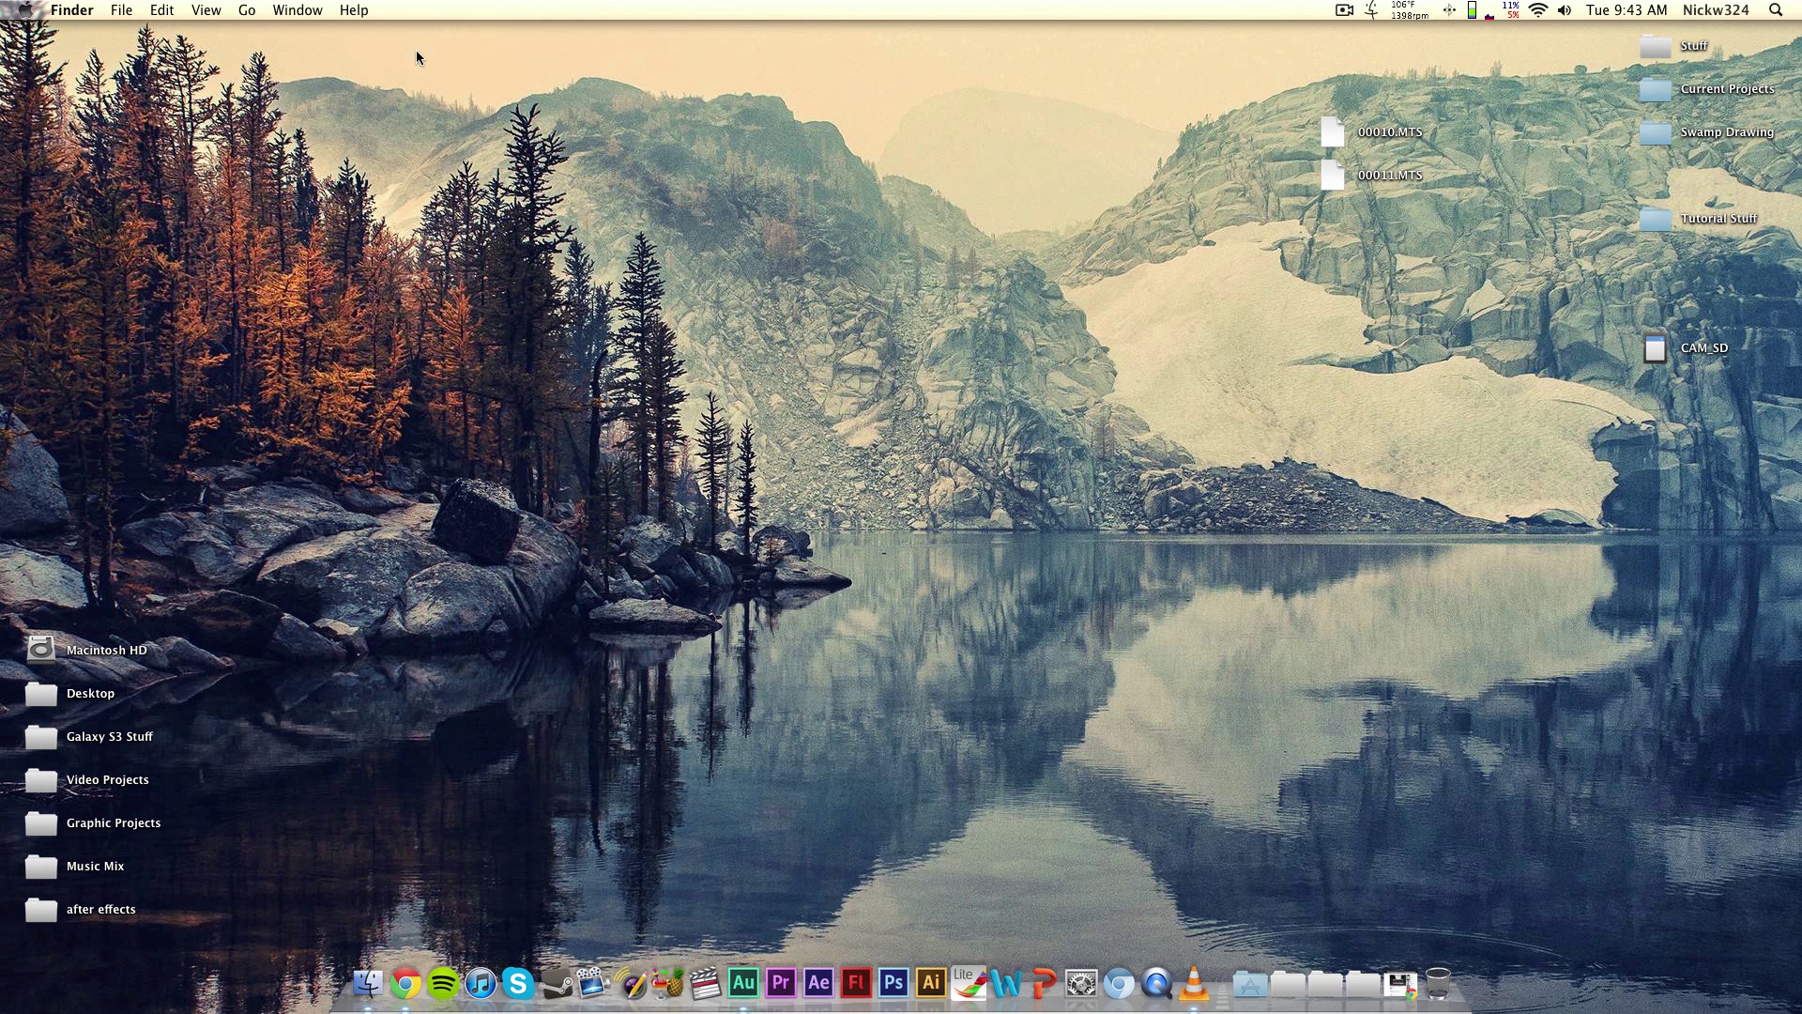
pyautogui.click(674, 972)
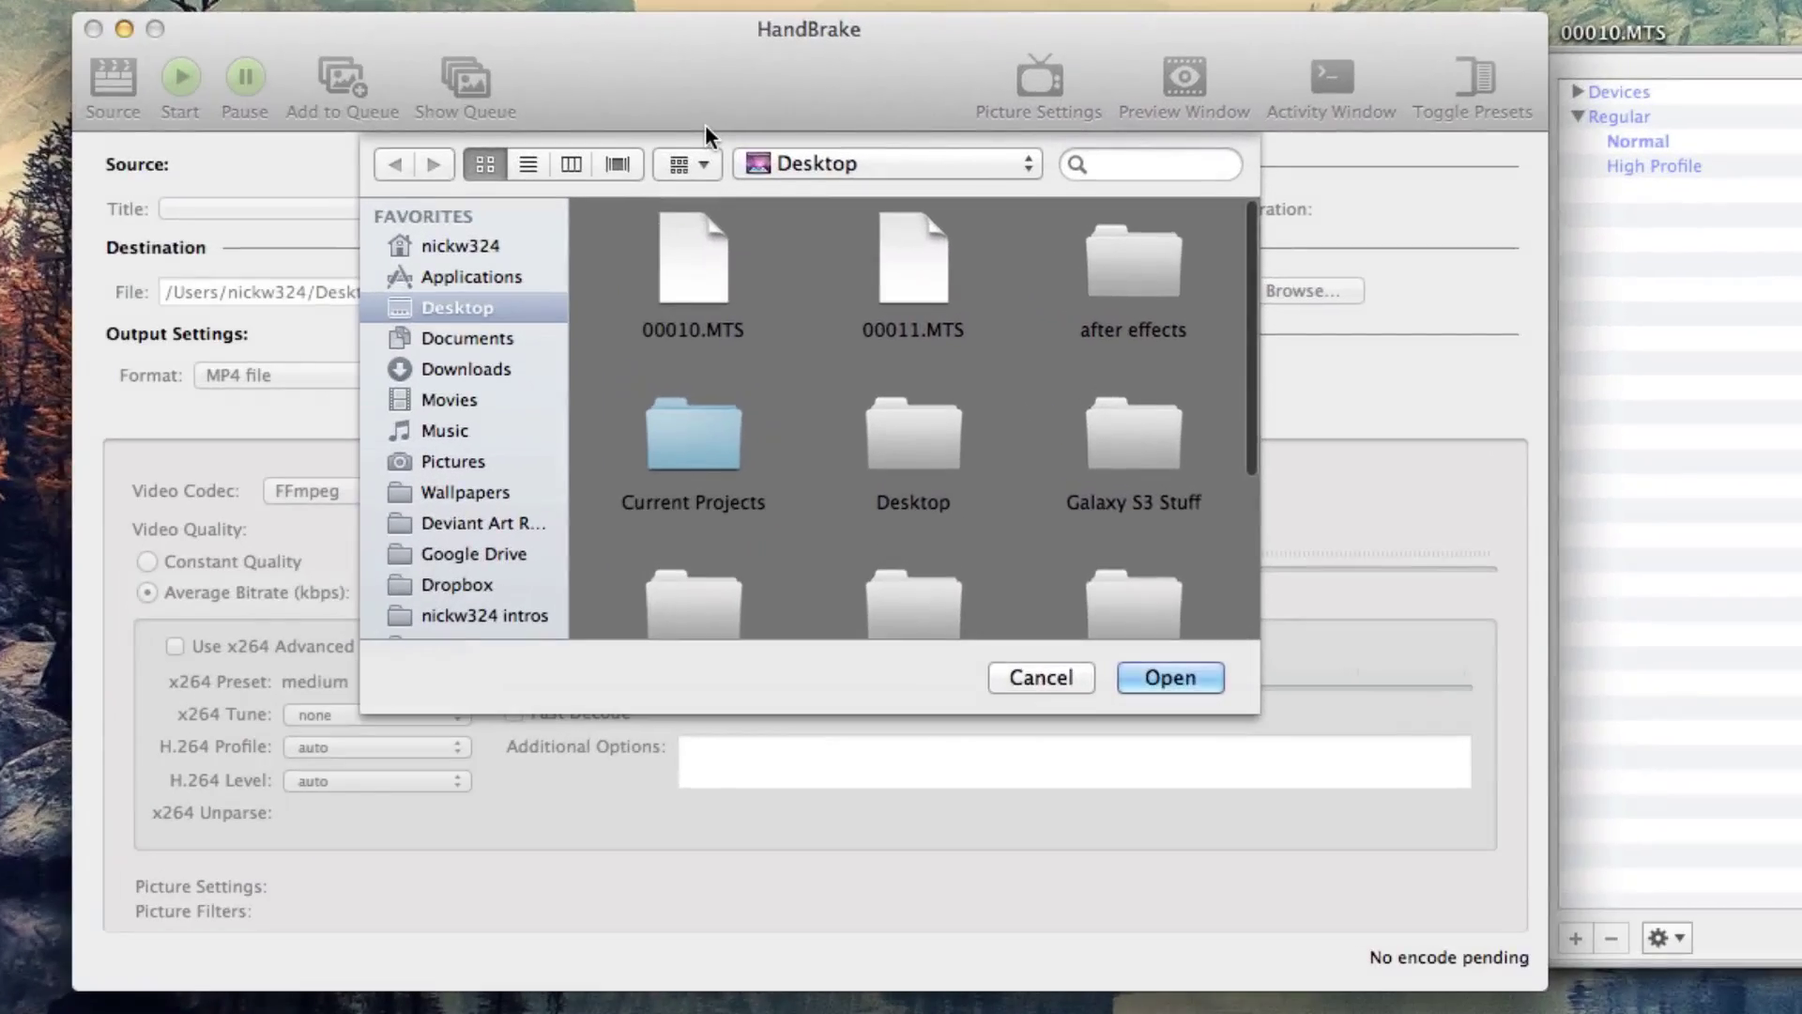
pyautogui.click(702, 248)
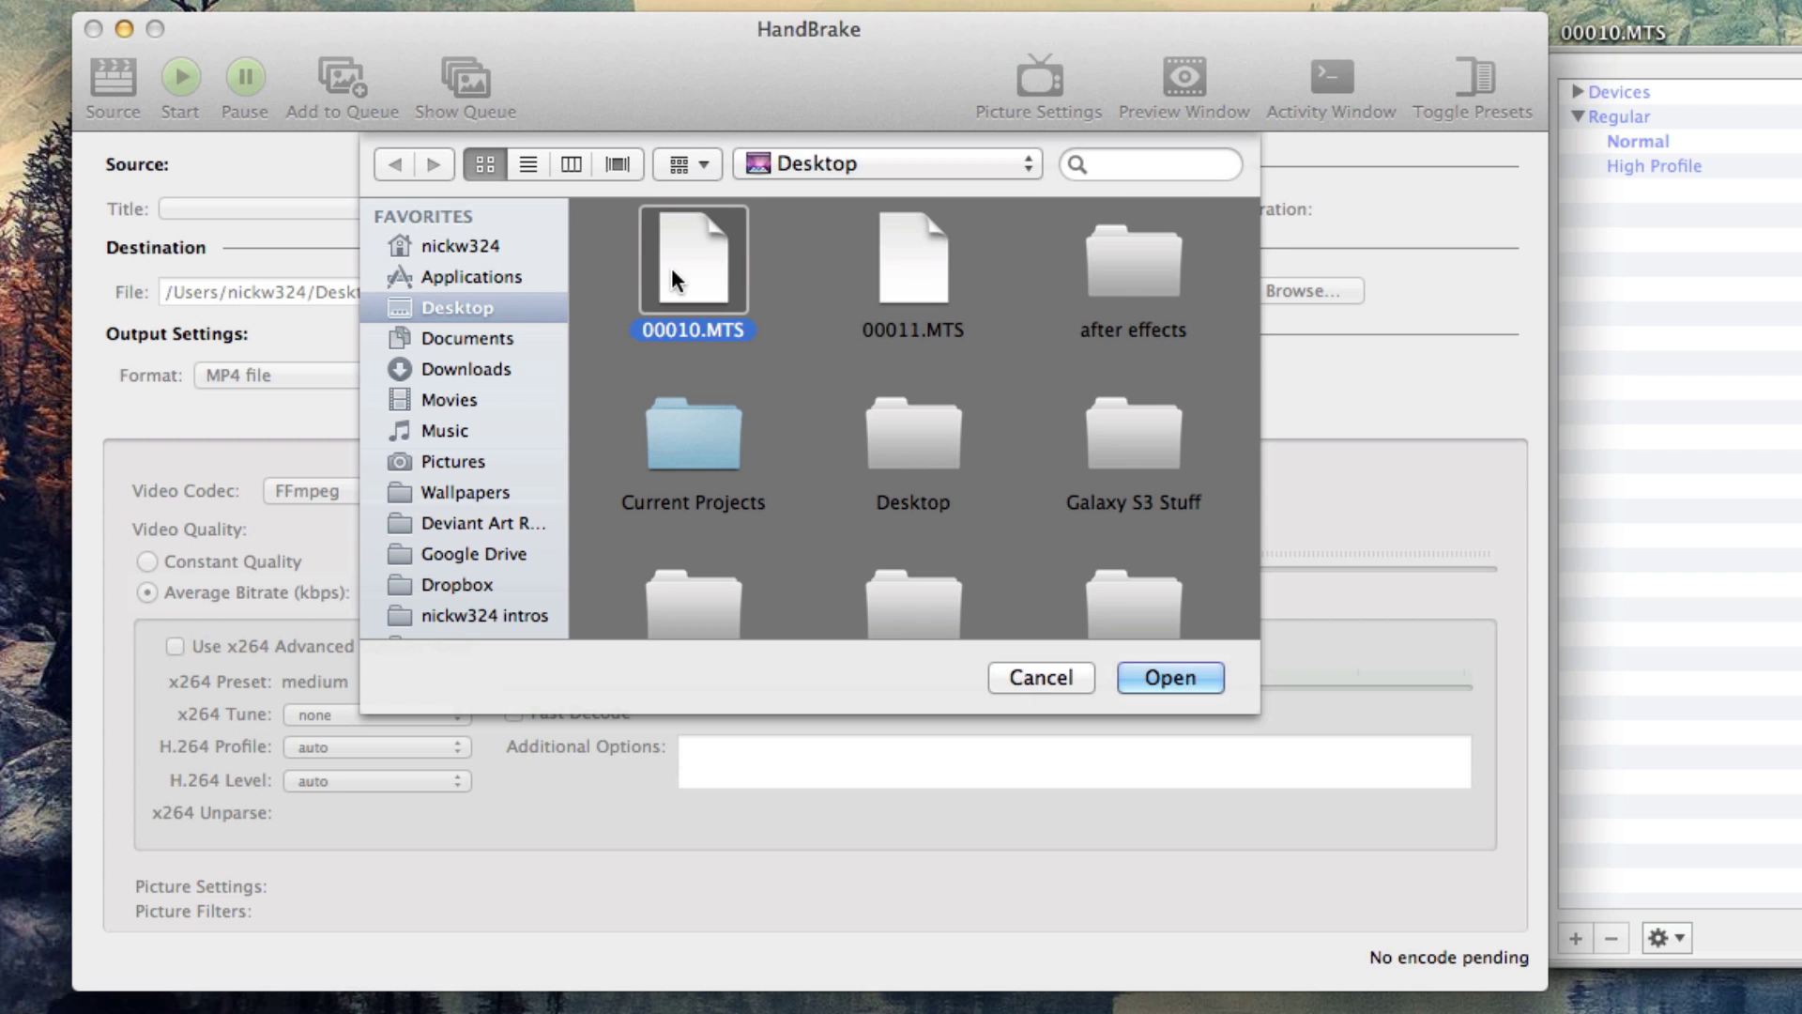
pyautogui.click(1186, 676)
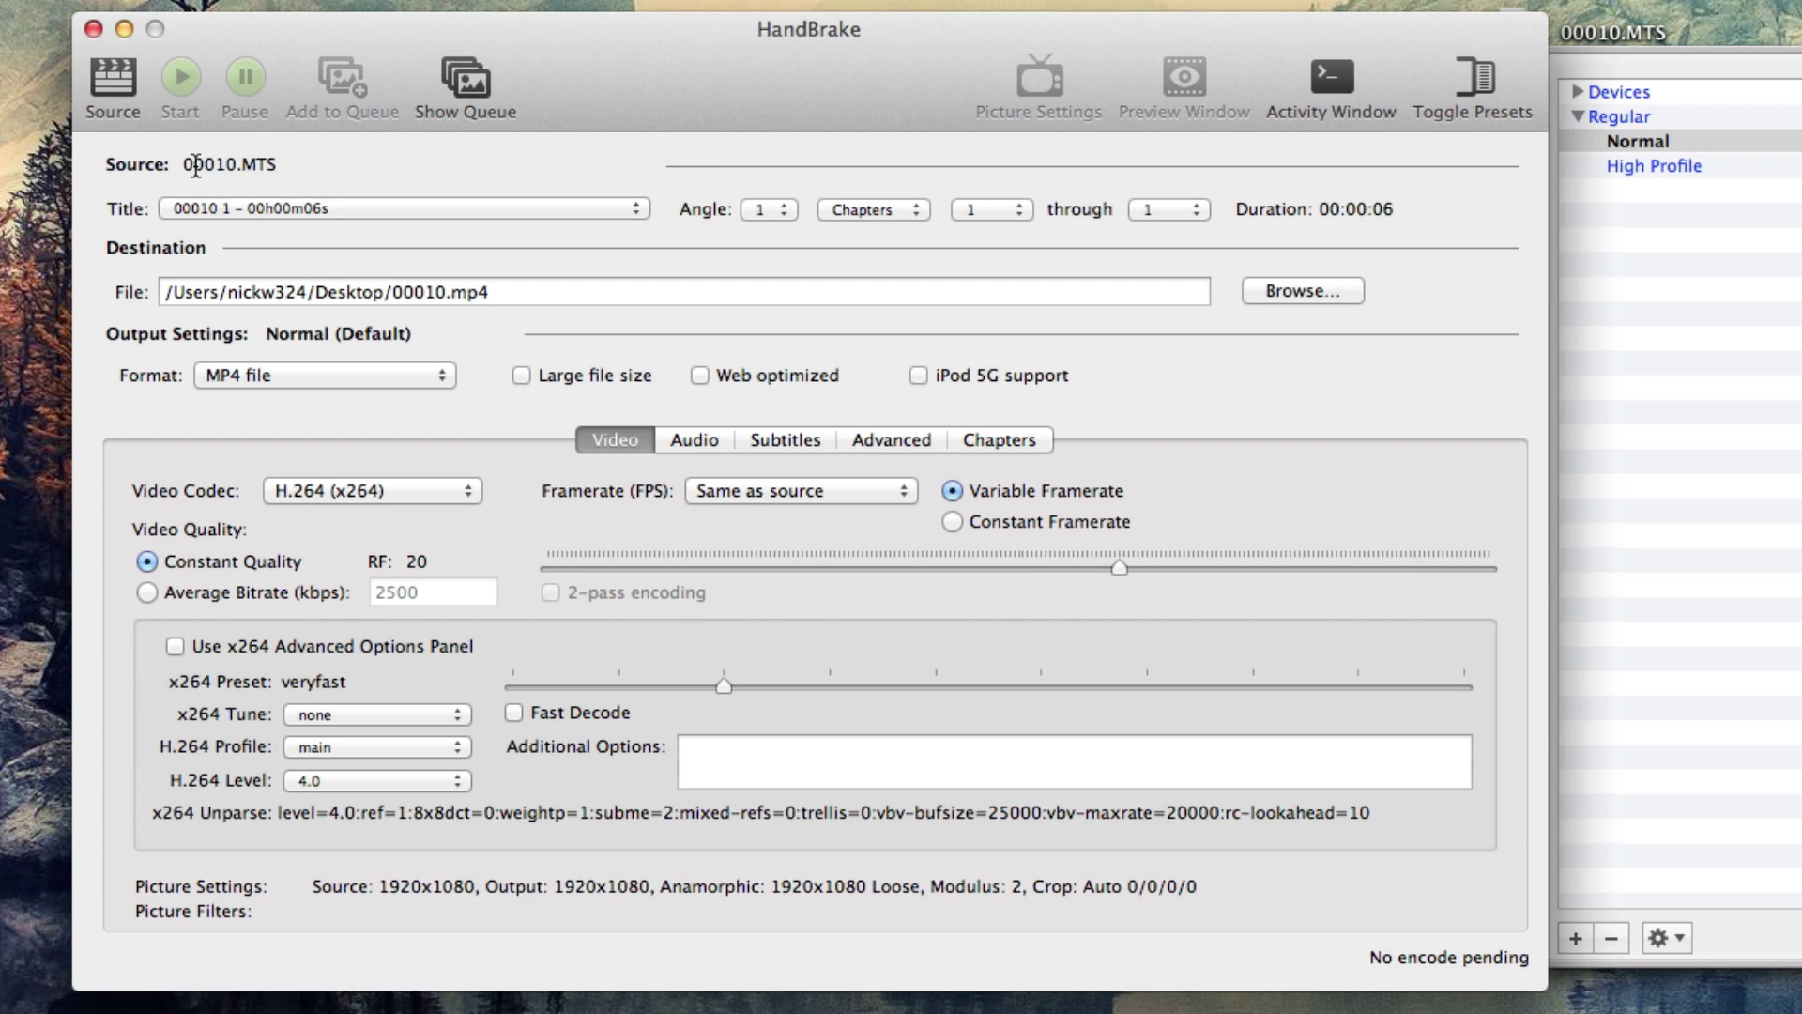
# Keep the single title and MP4 file output format, then start the encode
pyautogui.click(225, 208)
pyautogui.click(225, 209)
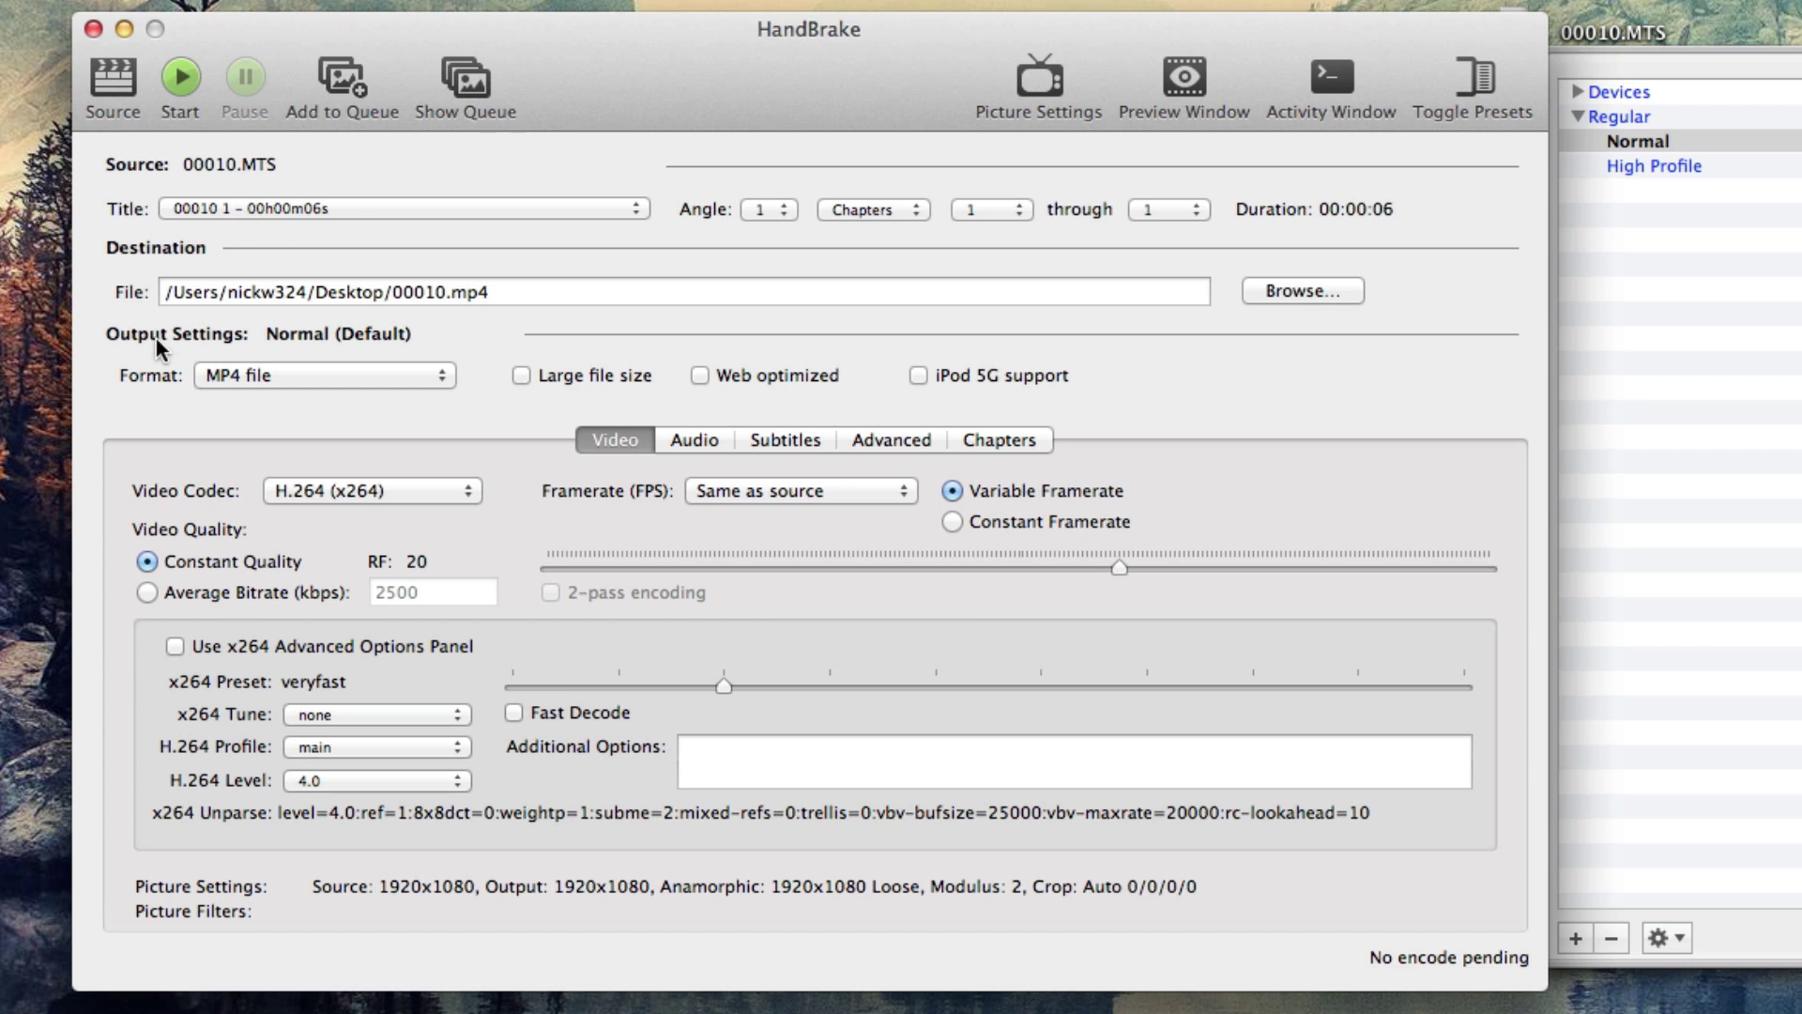
pyautogui.click(302, 376)
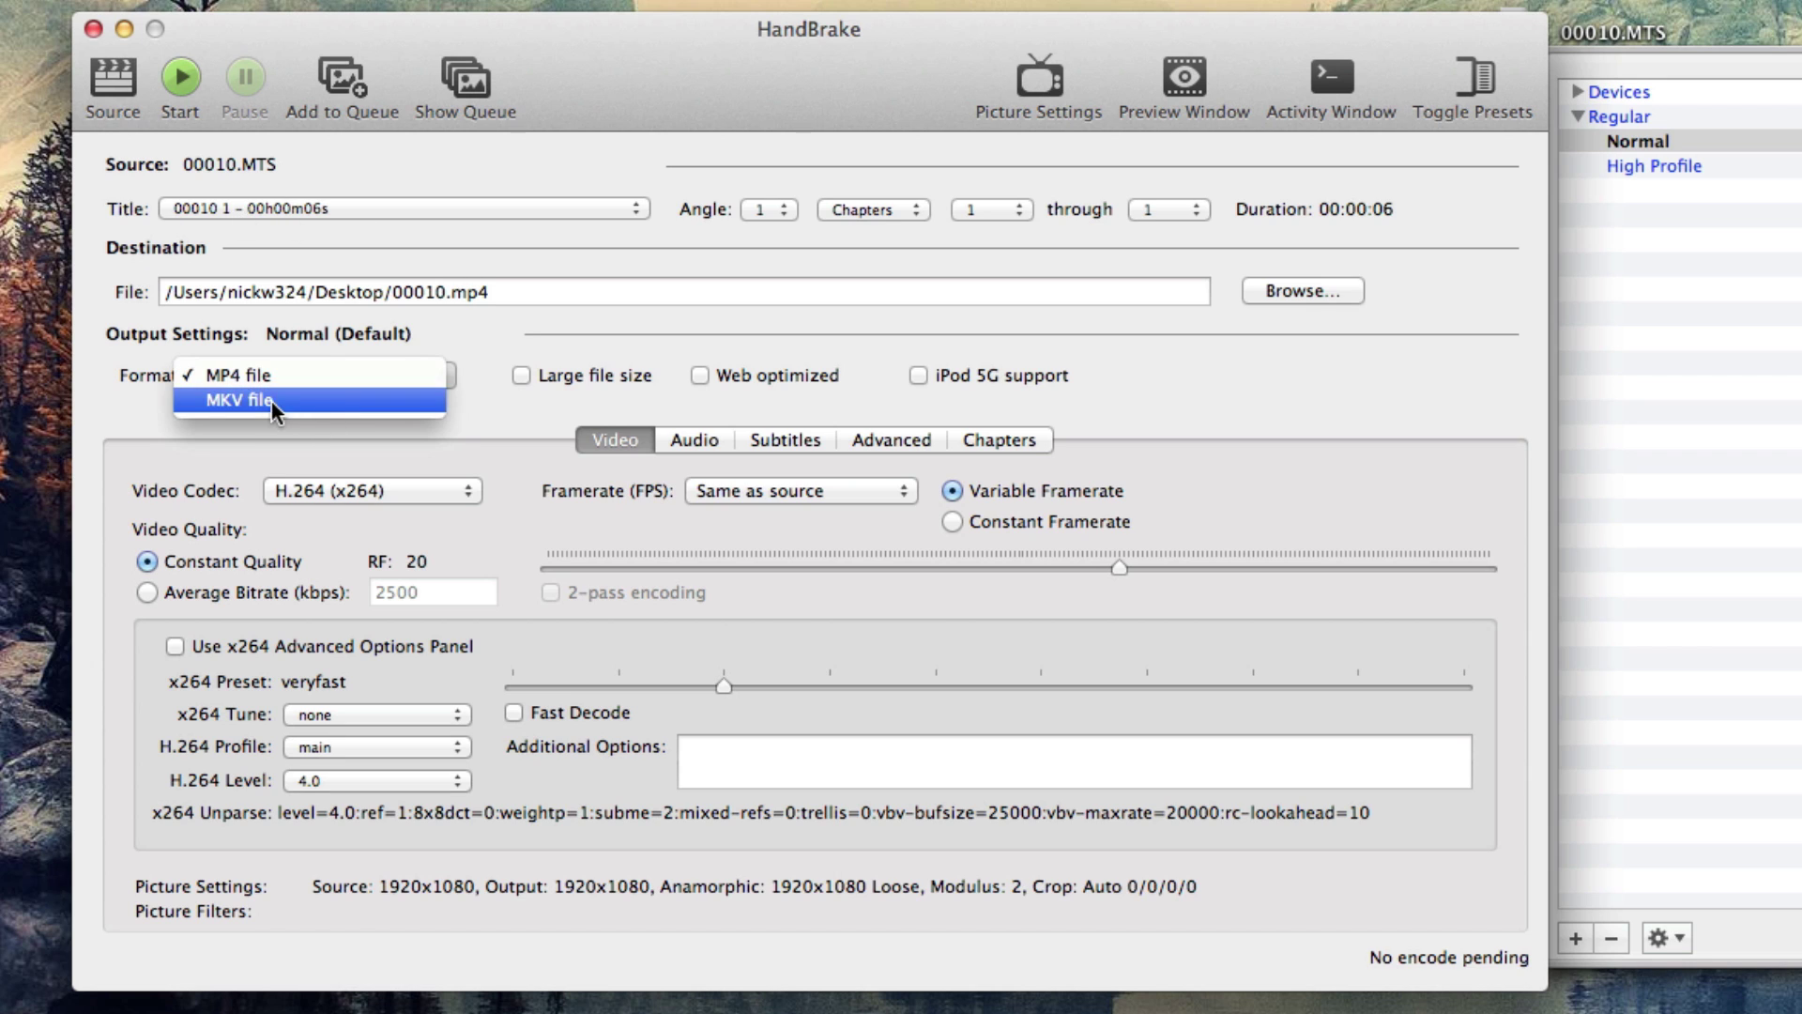
pyautogui.click(251, 376)
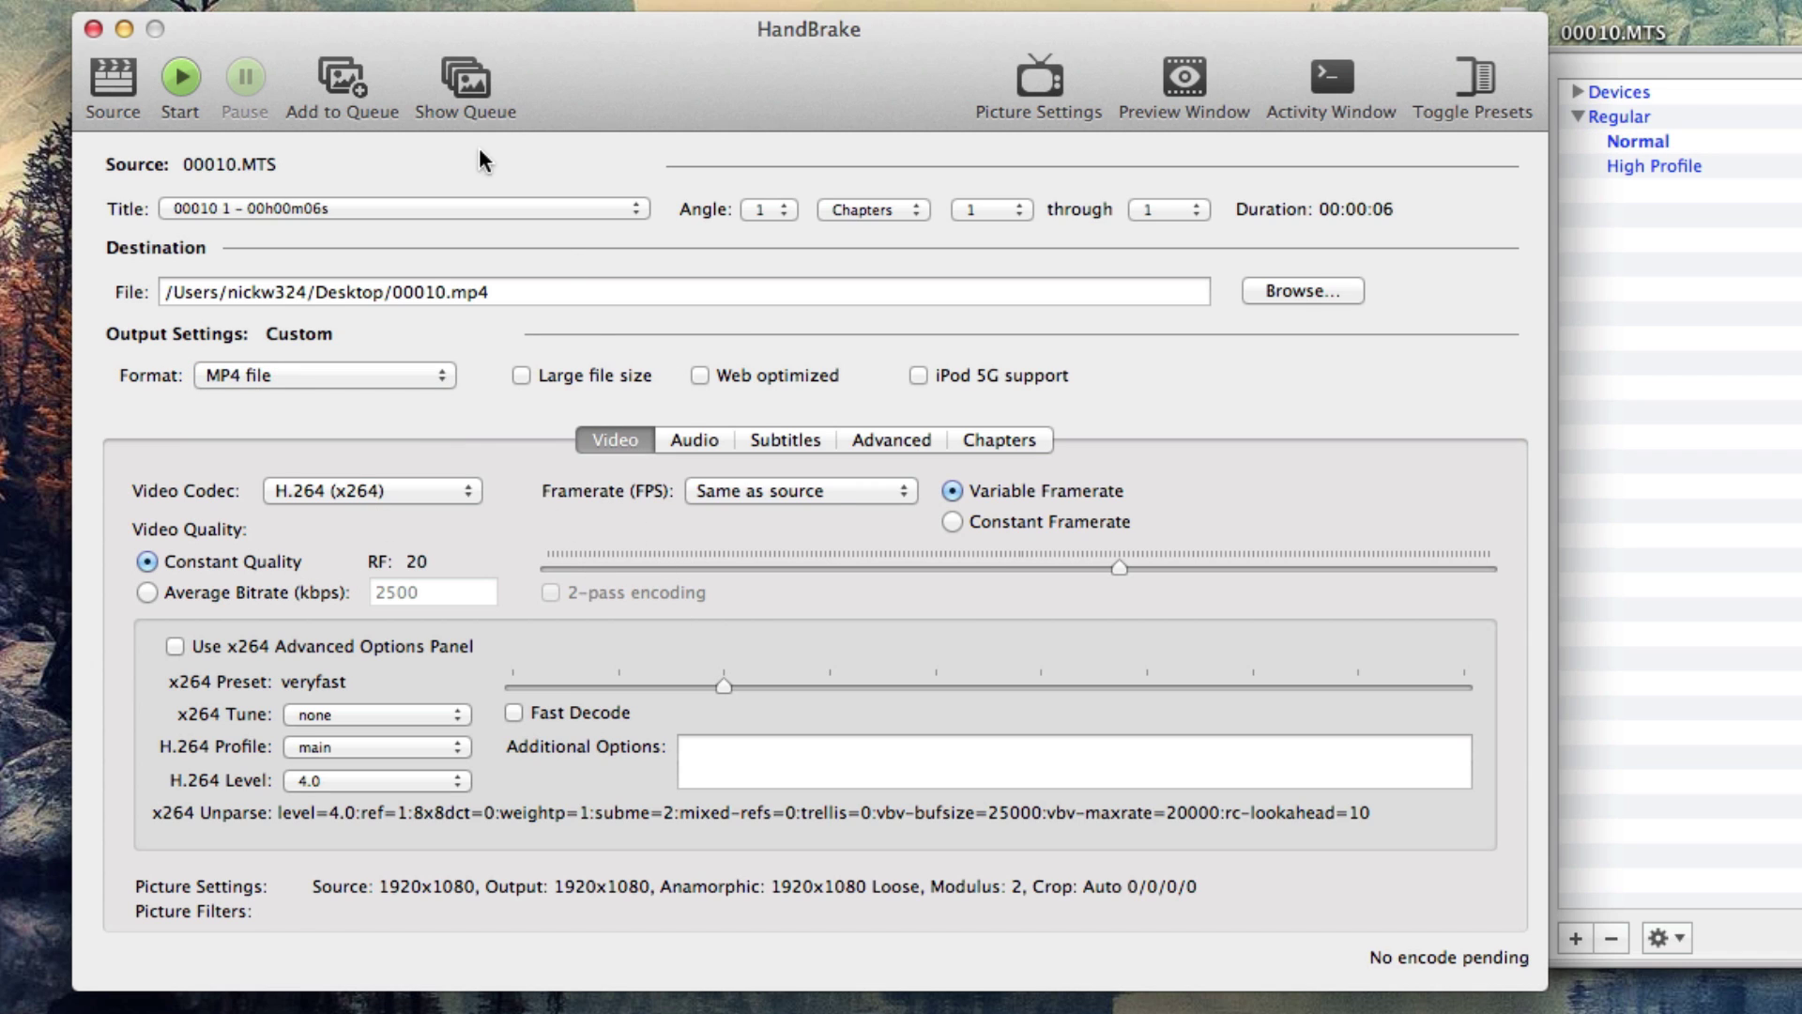
pyautogui.click(175, 83)
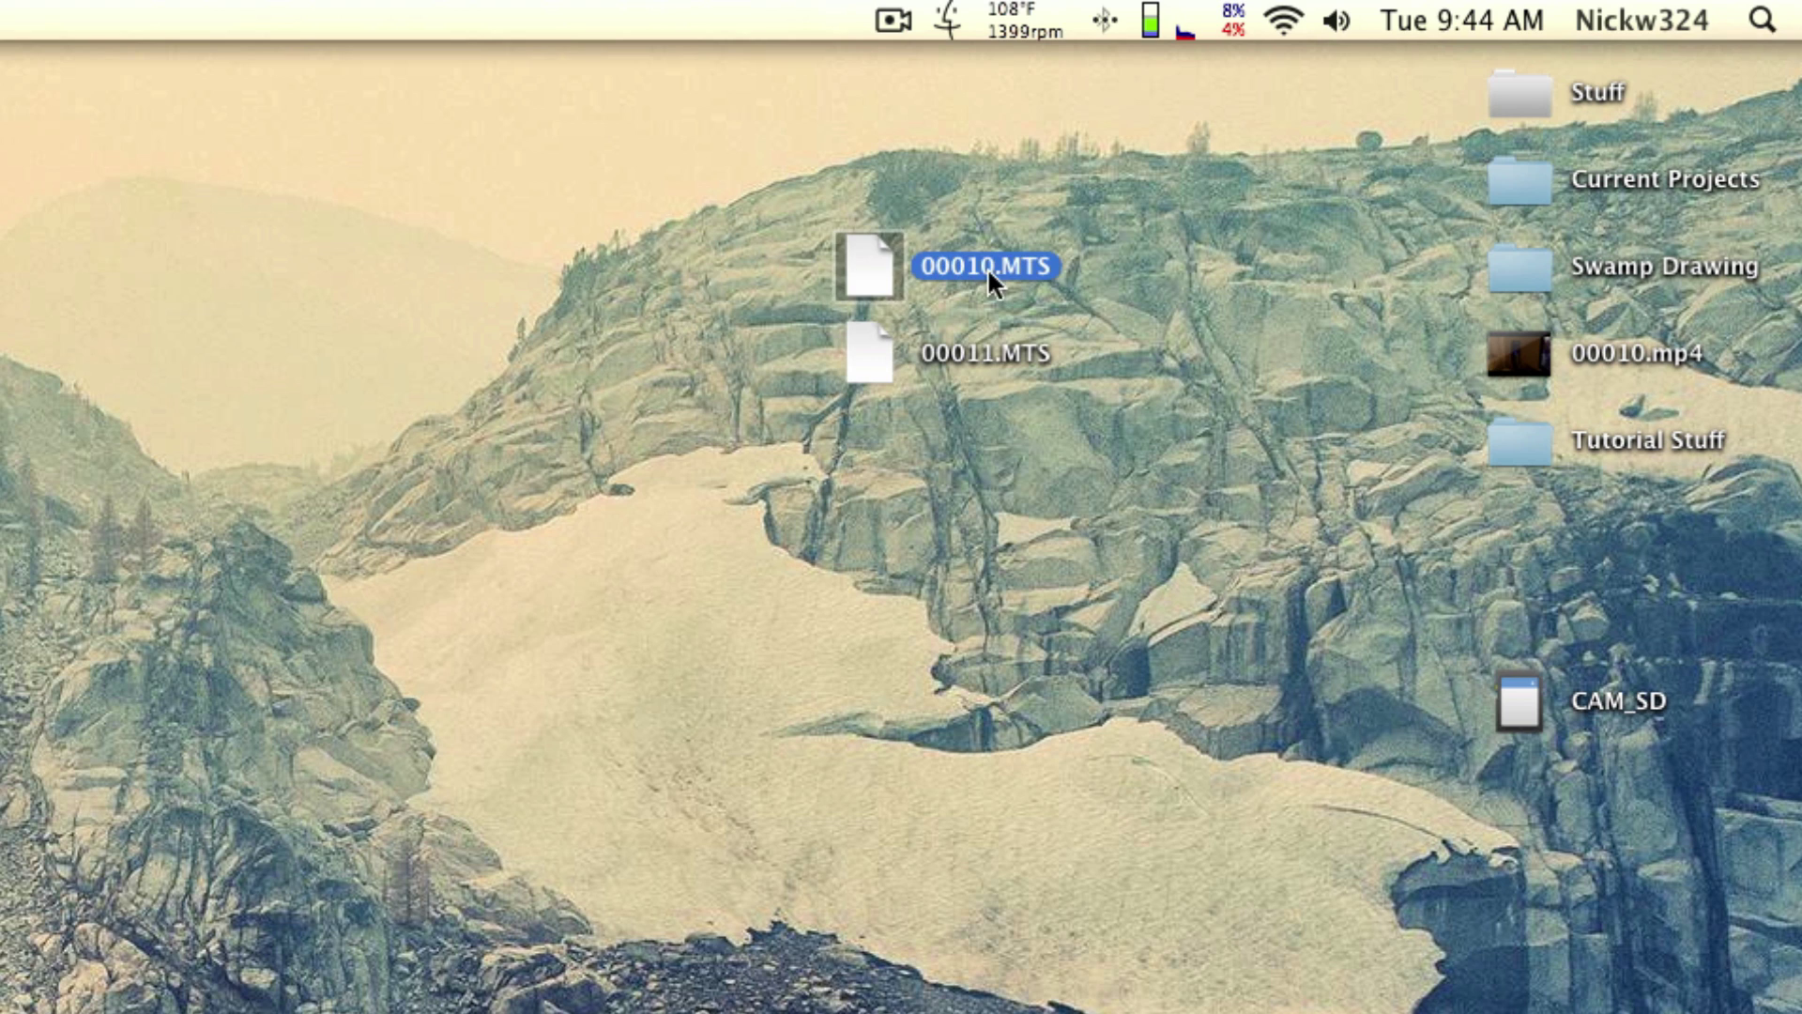
# Place 00010.mp4 beside the MTS clips, play it in QuickTime Player, then quit
pyautogui.moveTo(1542, 331); pyautogui.dragTo(1217, 243)
pyautogui.click(1166, 430)
pyautogui.click(1209, 275)
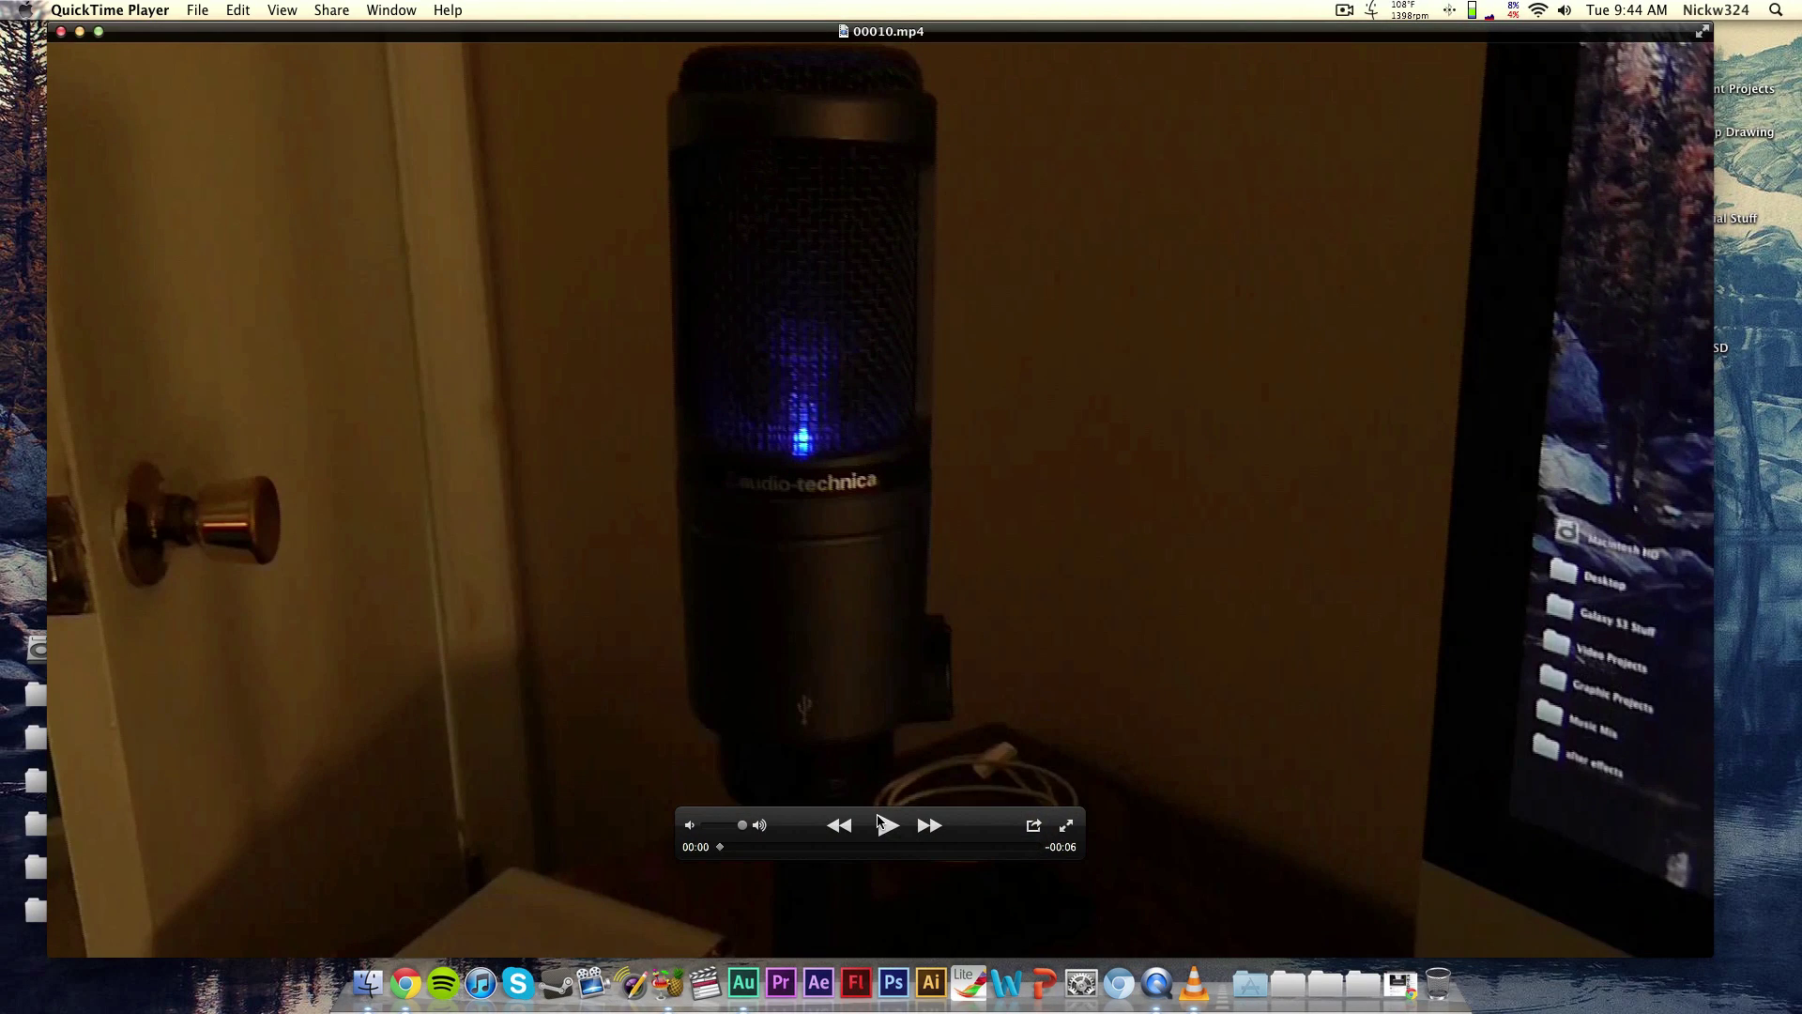
pyautogui.click(883, 824)
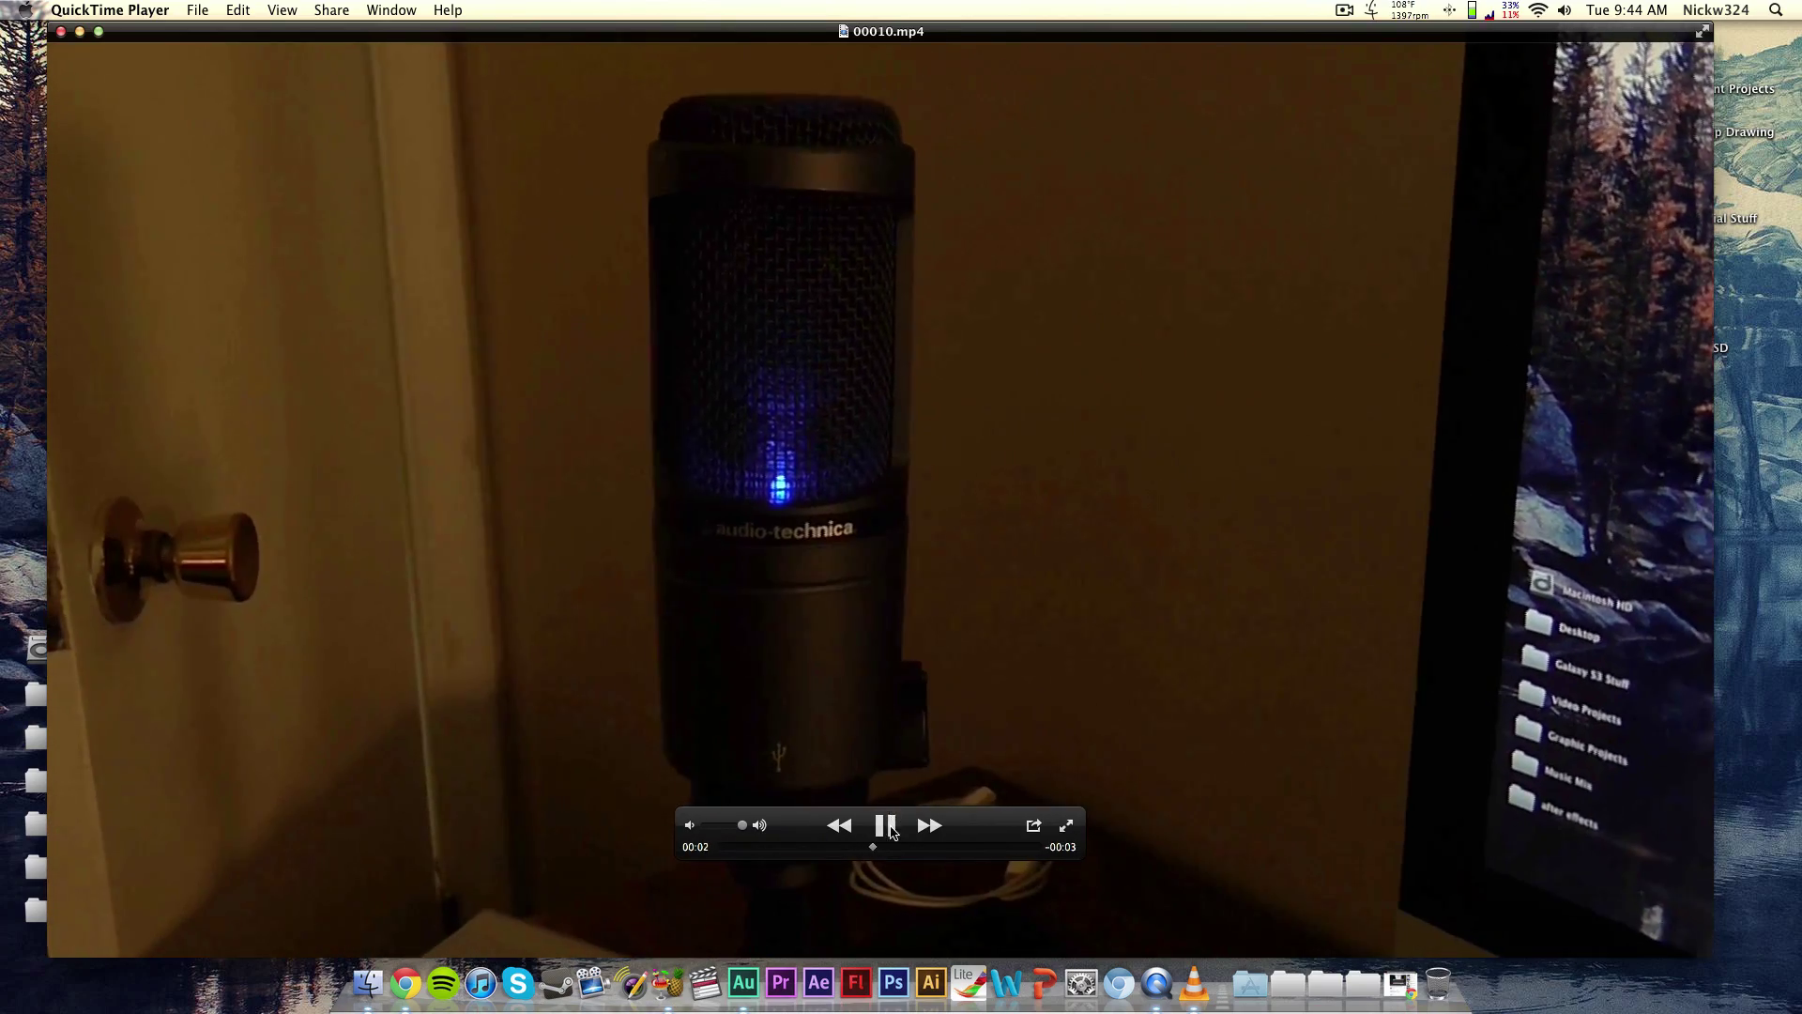
pyautogui.press('super+q')
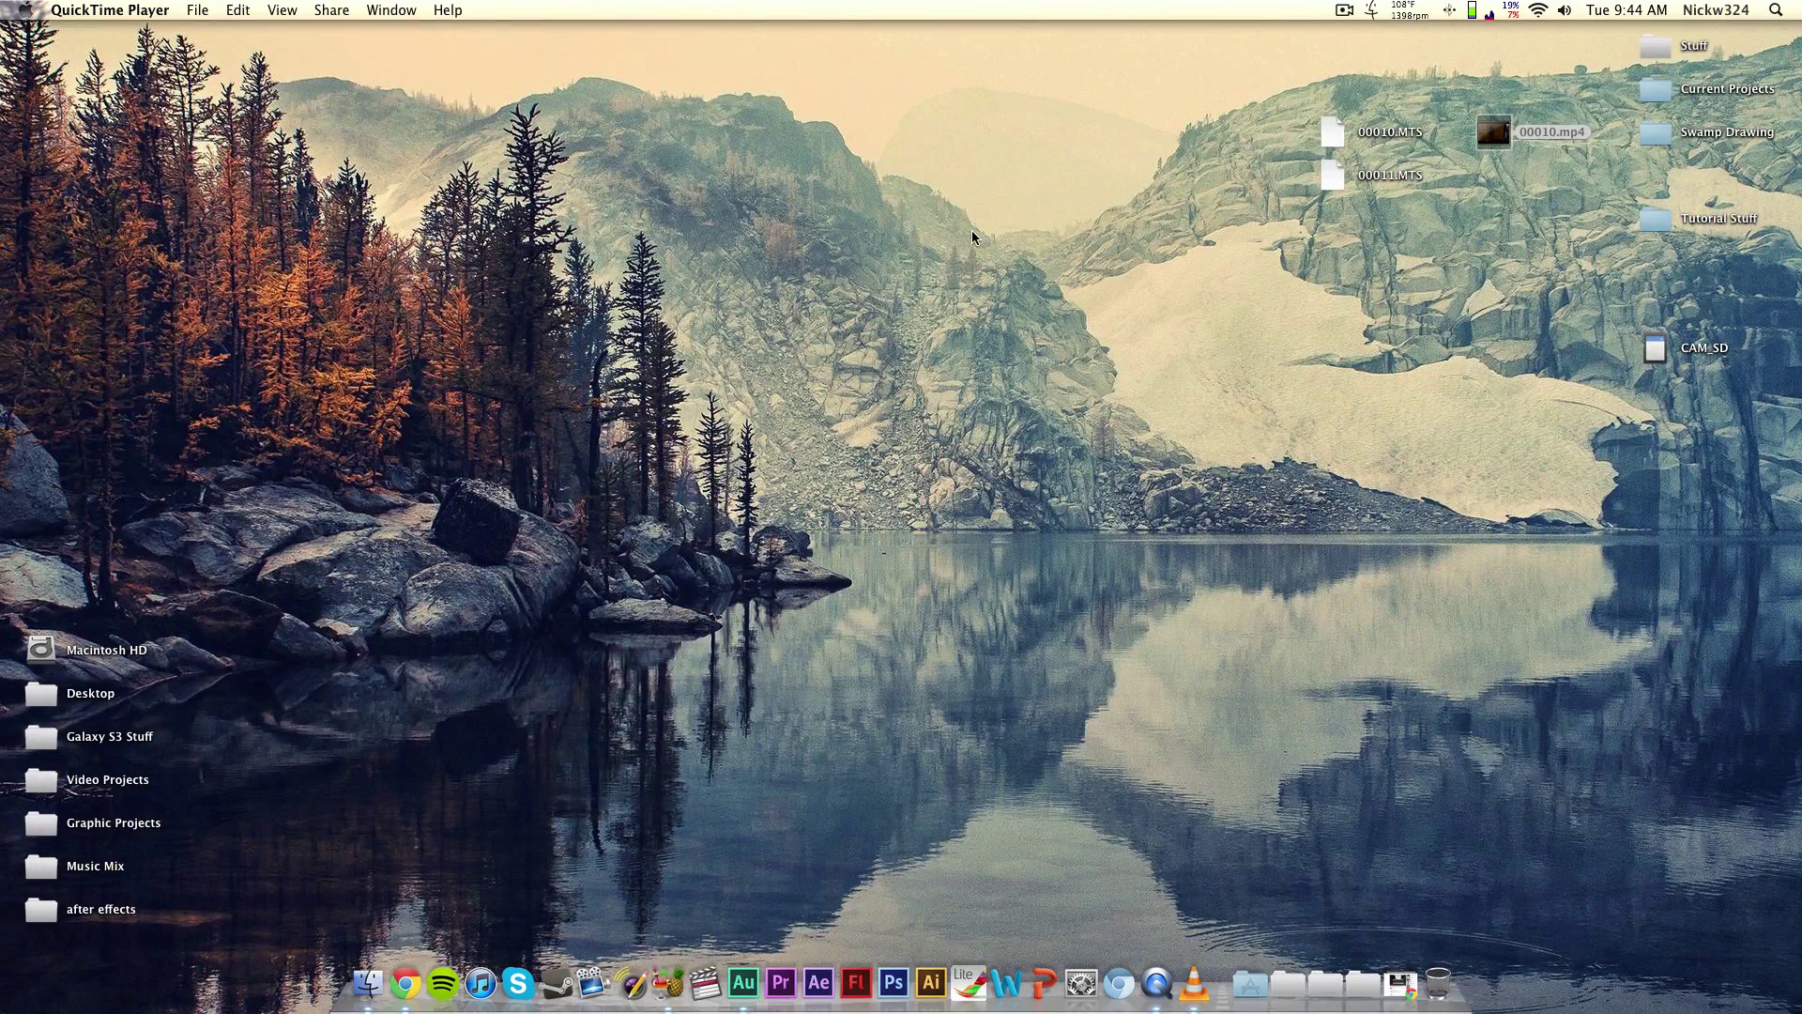
pyautogui.click(1491, 104)
pyautogui.click(1493, 131)
pyautogui.click(1474, 101)
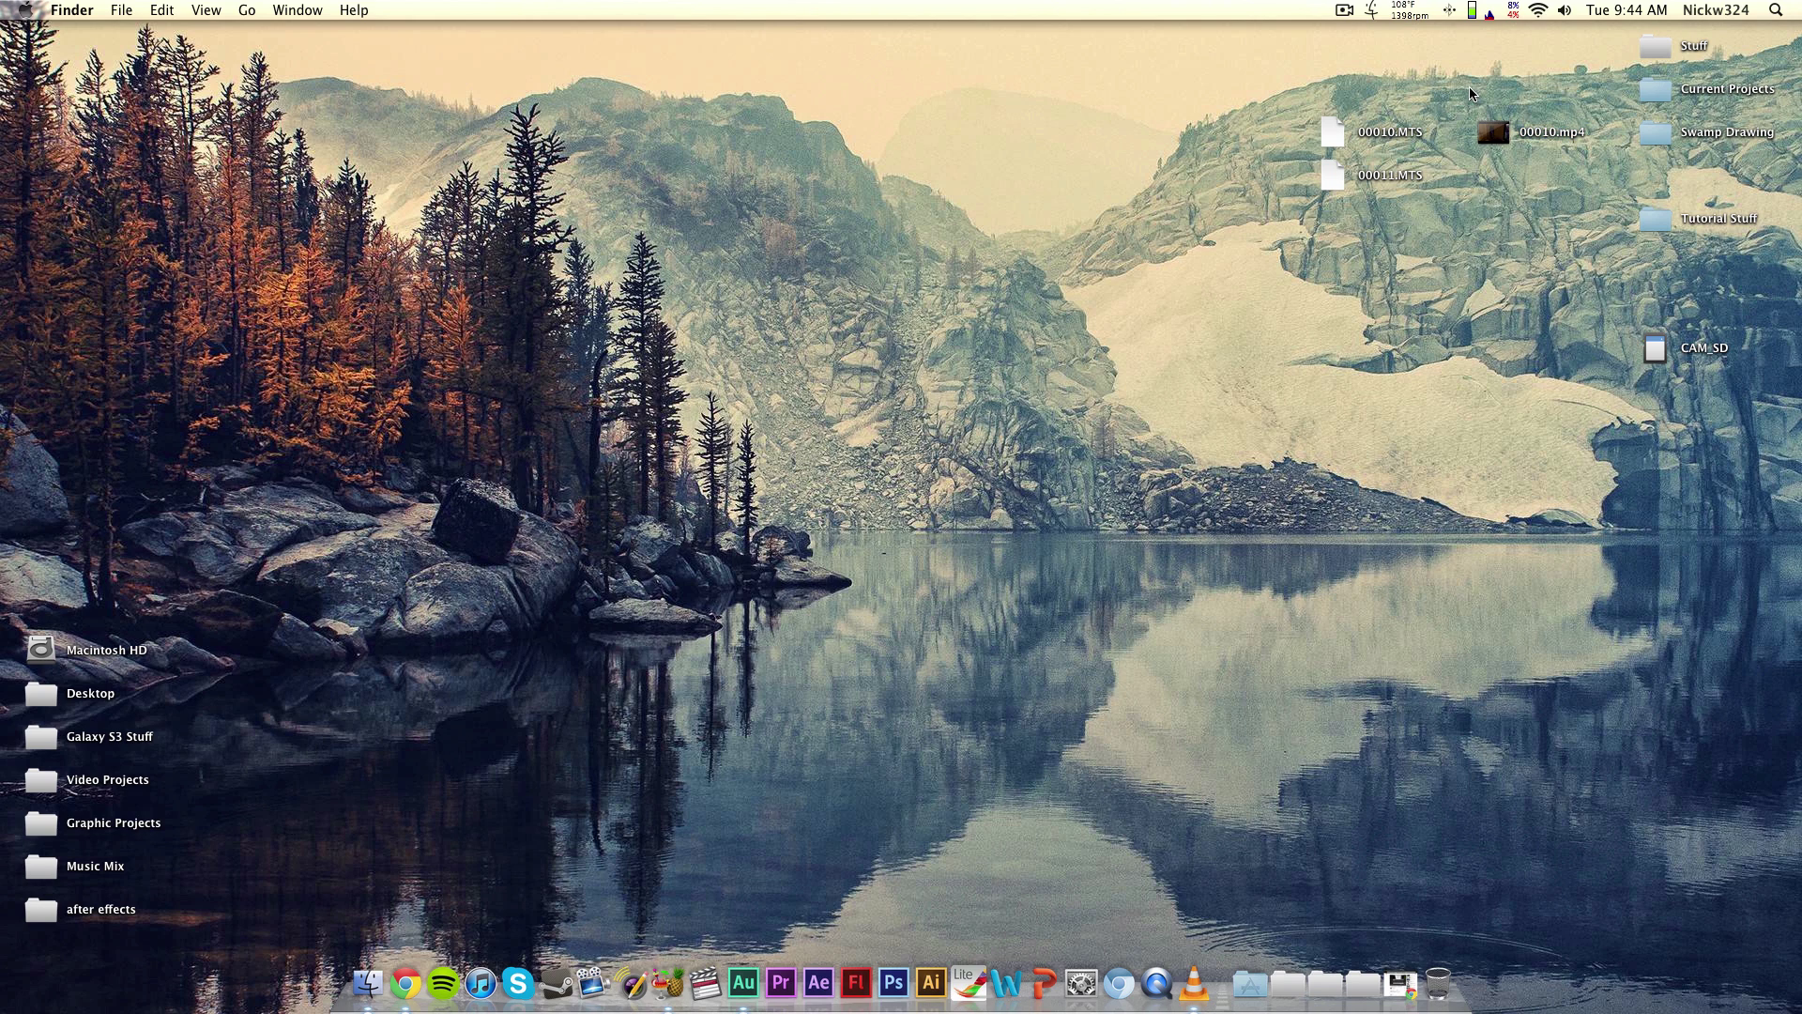
pyautogui.click(1354, 123)
pyautogui.click(1289, 151)
# Open the CAM_SD card and move its DCIM and PRIVATE folders to the Trash
pyautogui.click(1656, 353)
pyautogui.press('super+o')
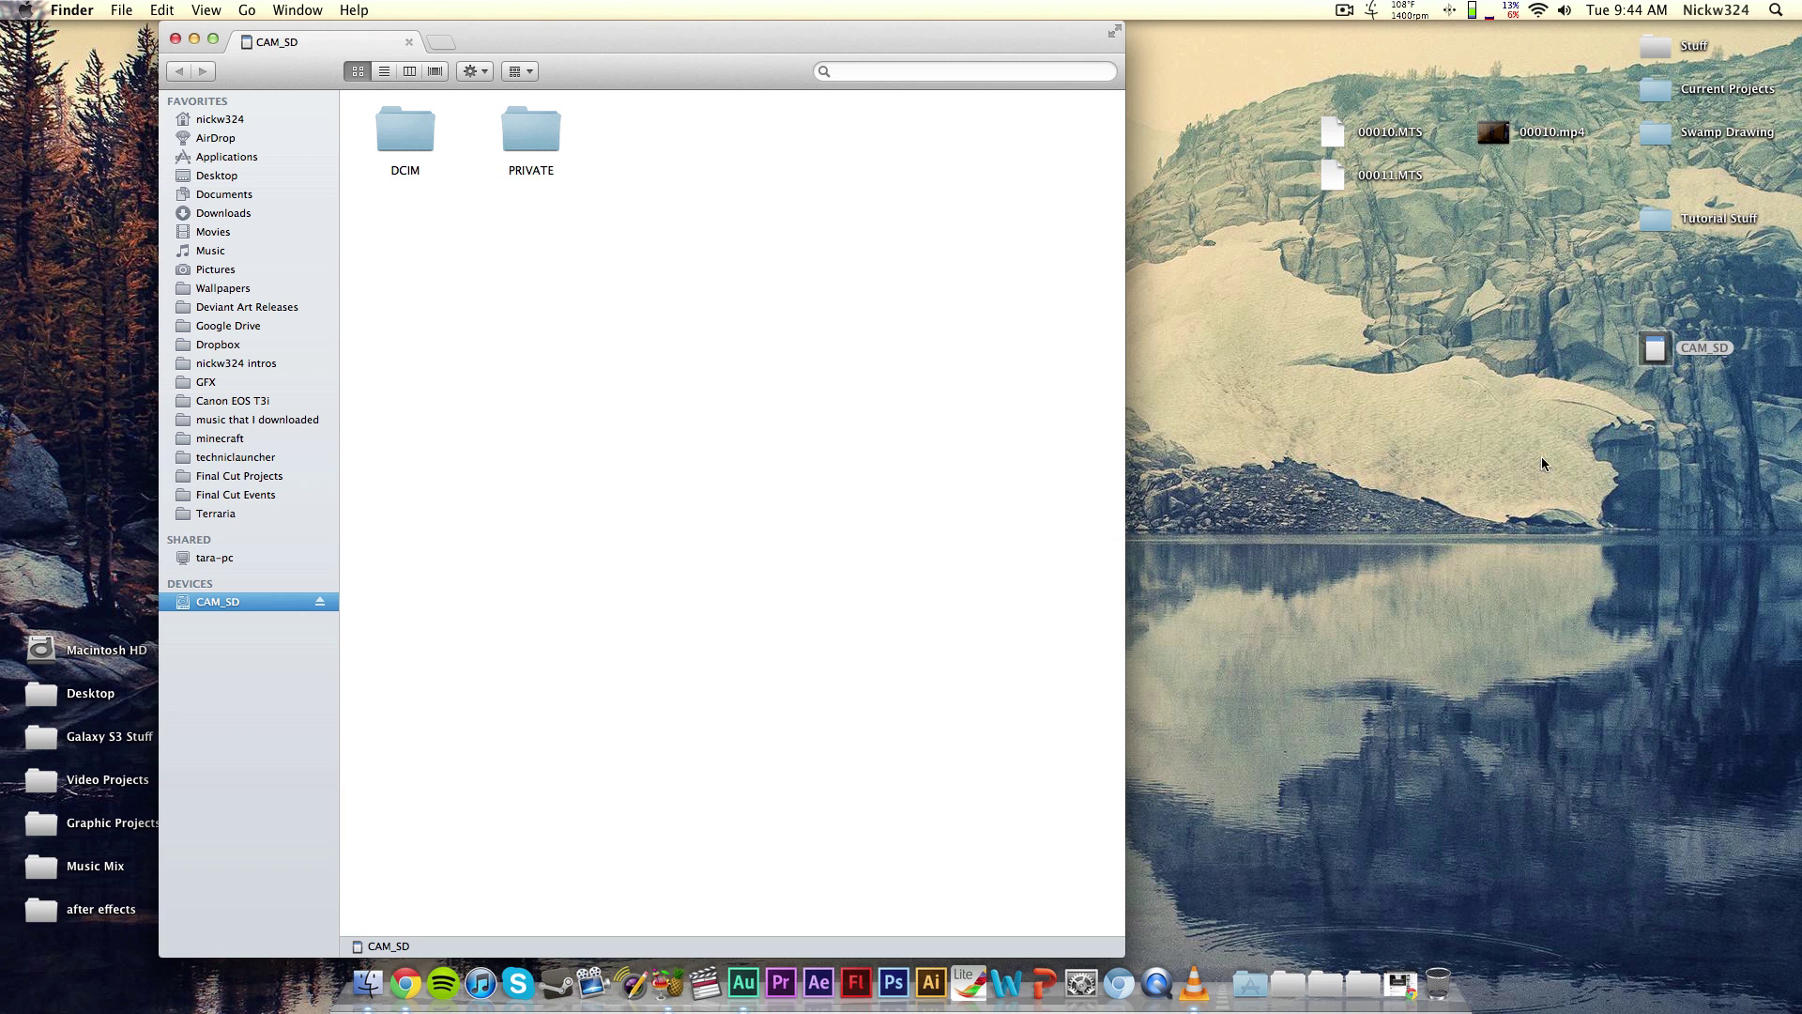
pyautogui.moveTo(803, 220); pyautogui.dragTo(410, 131)
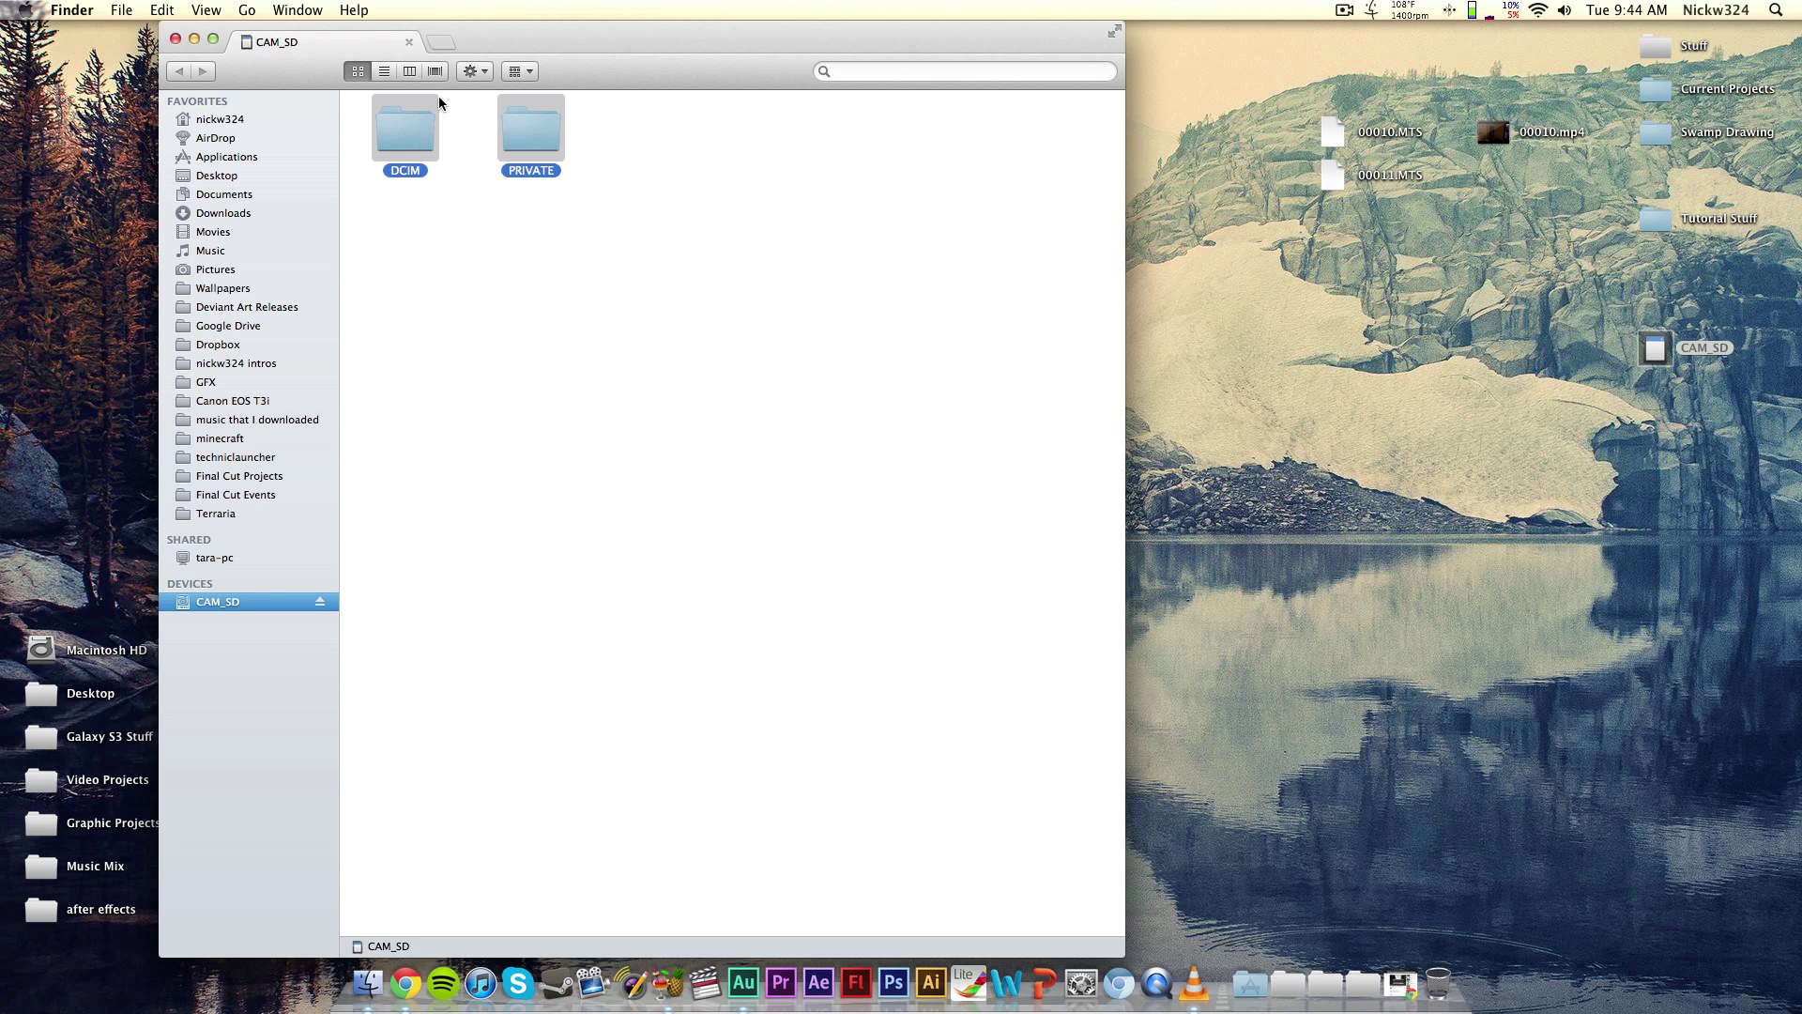
pyautogui.rightClick(414, 114)
pyautogui.click(461, 197)
pyautogui.rightClick(461, 197)
pyautogui.click(469, 210)
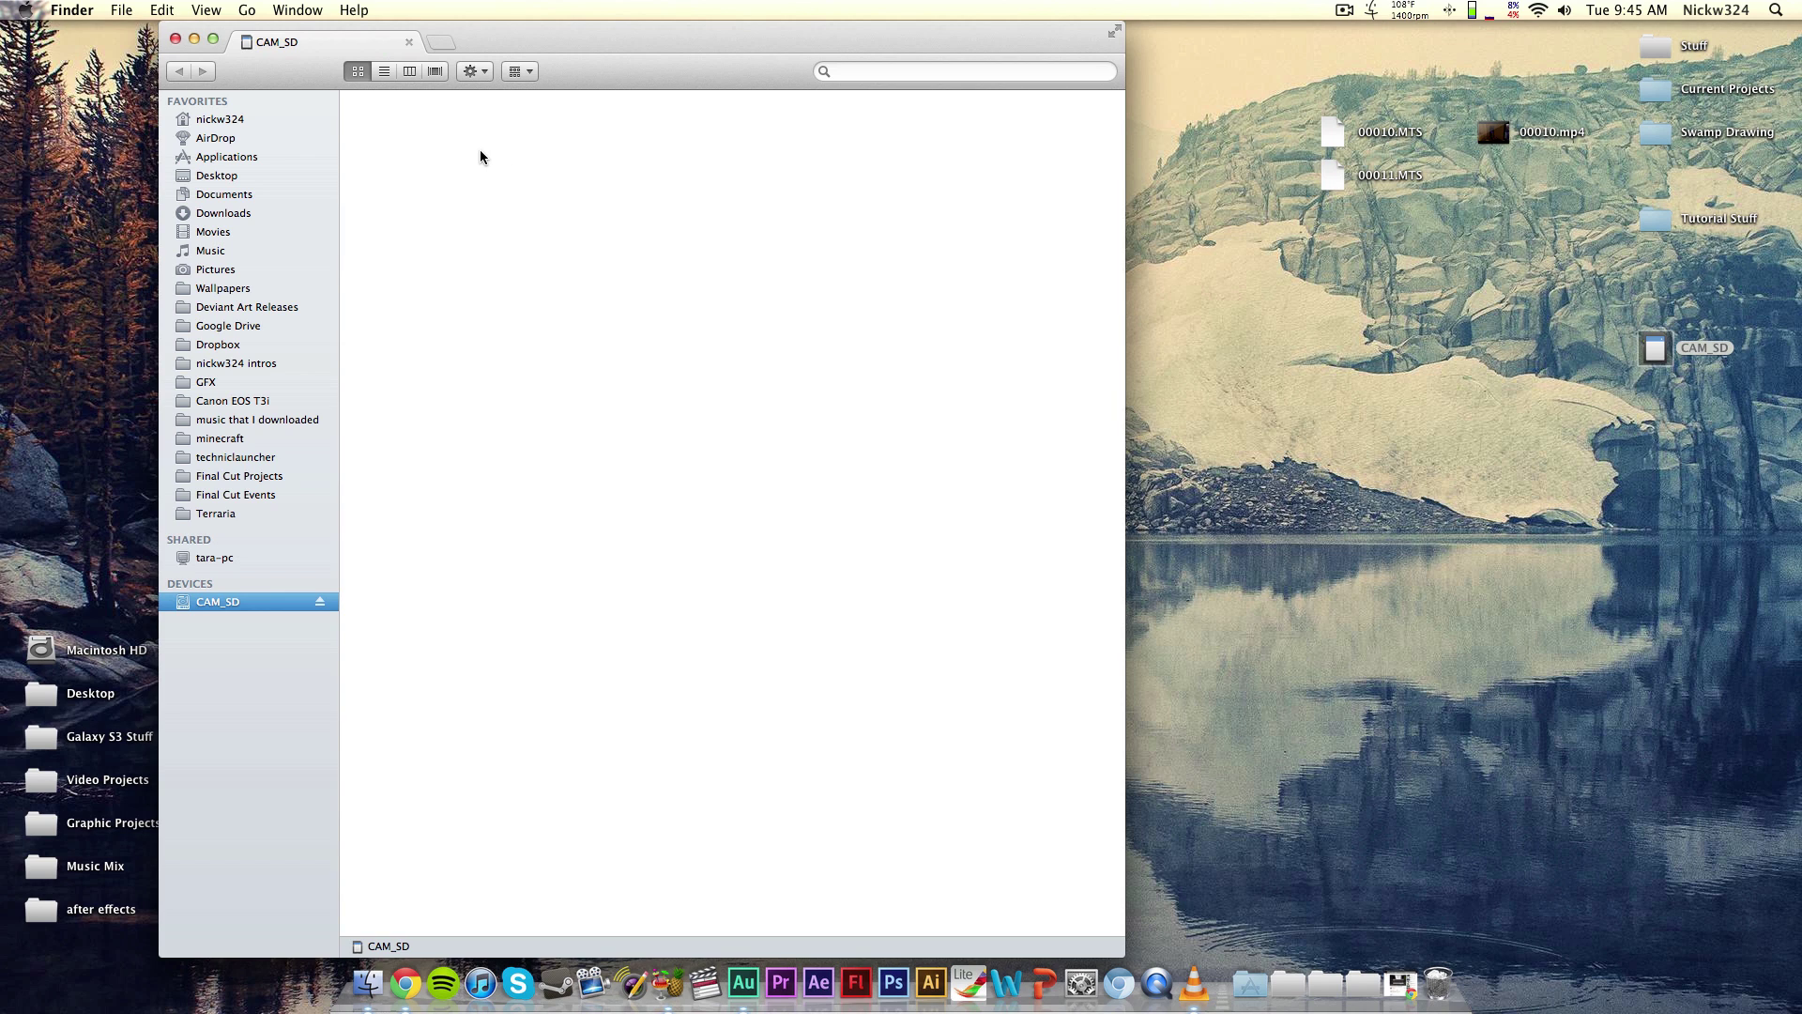
# Permanently empty the Trash and close the CAM_SD window
pyautogui.rightClick(1437, 983)
pyautogui.click(1483, 934)
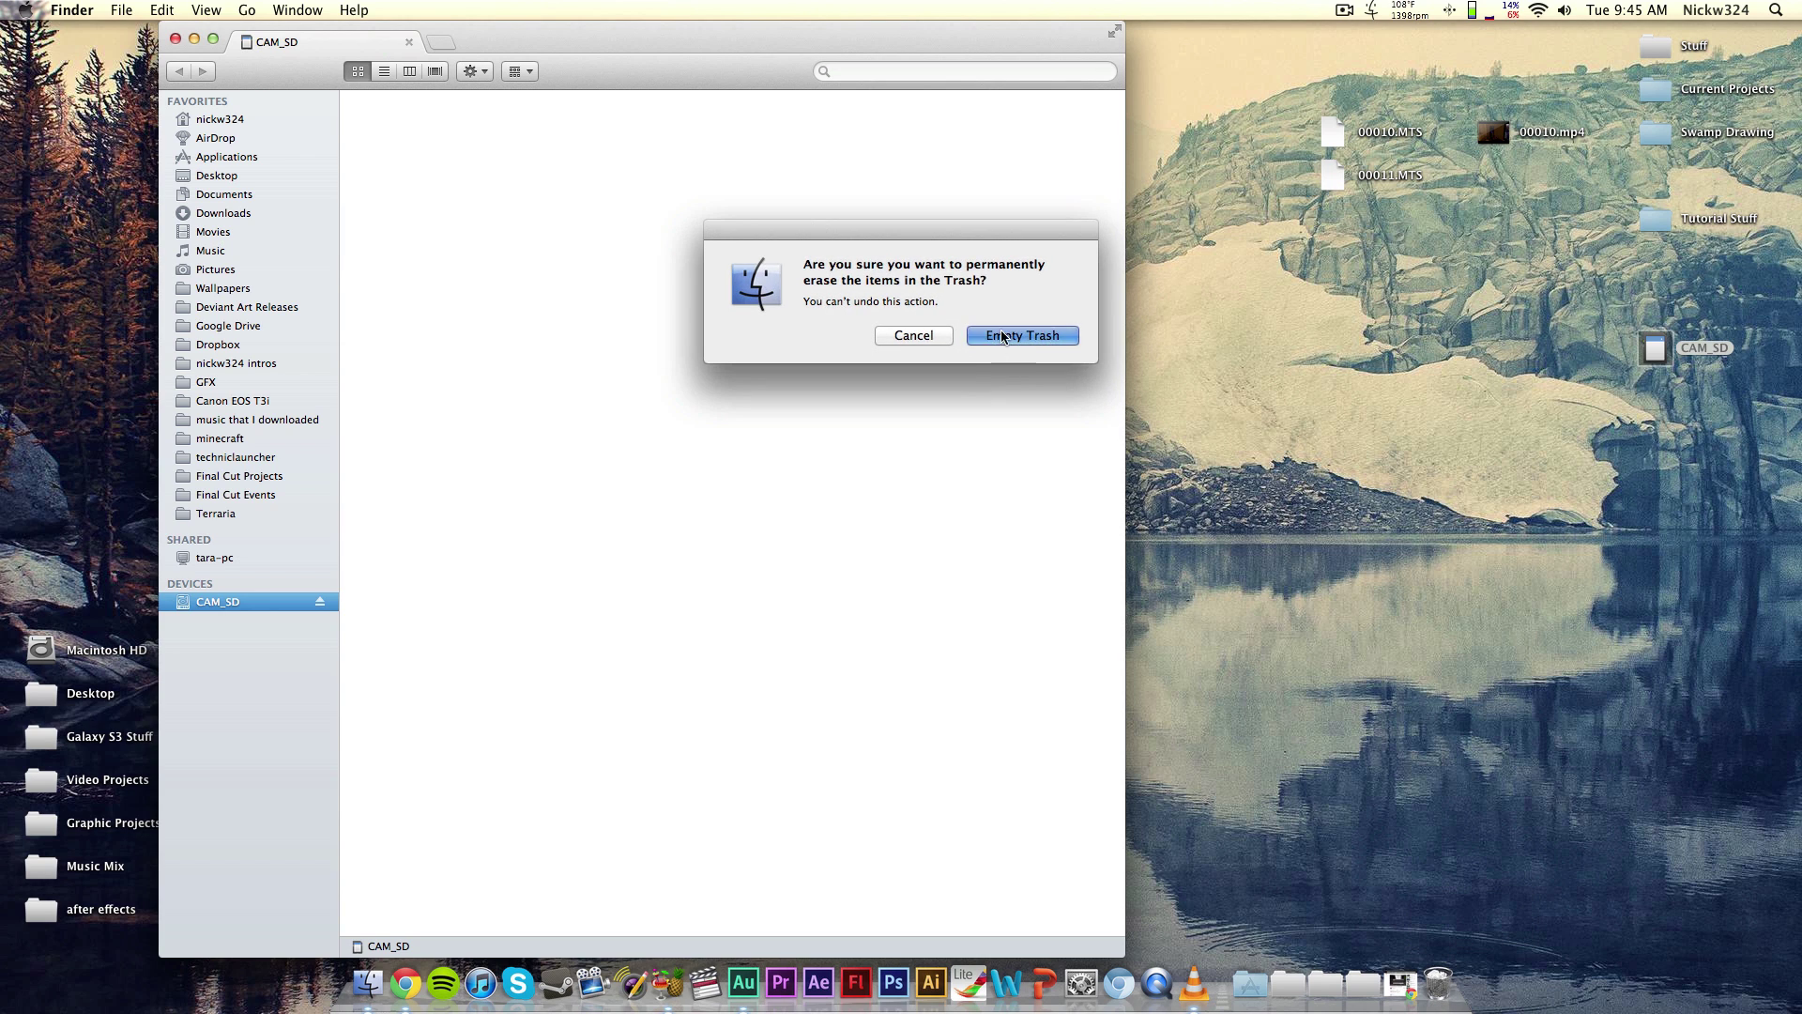
pyautogui.click(1002, 336)
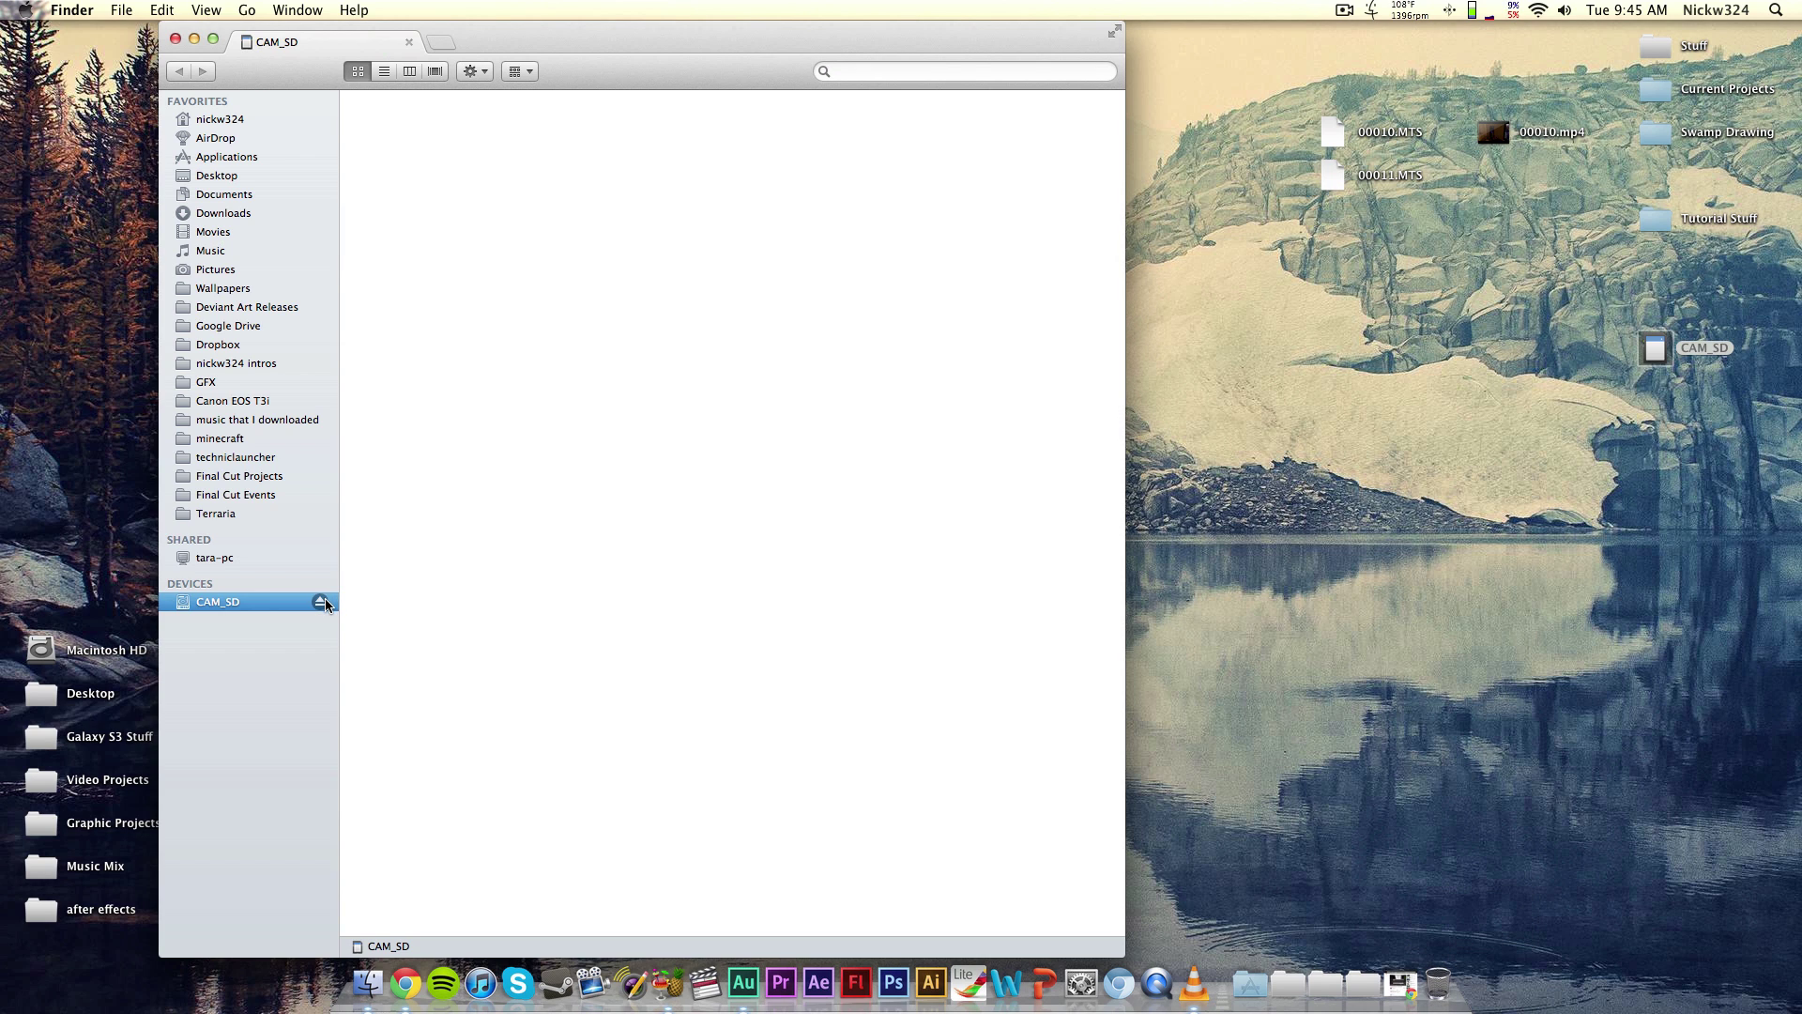
pyautogui.press('super+w')
pyautogui.press('super+e')
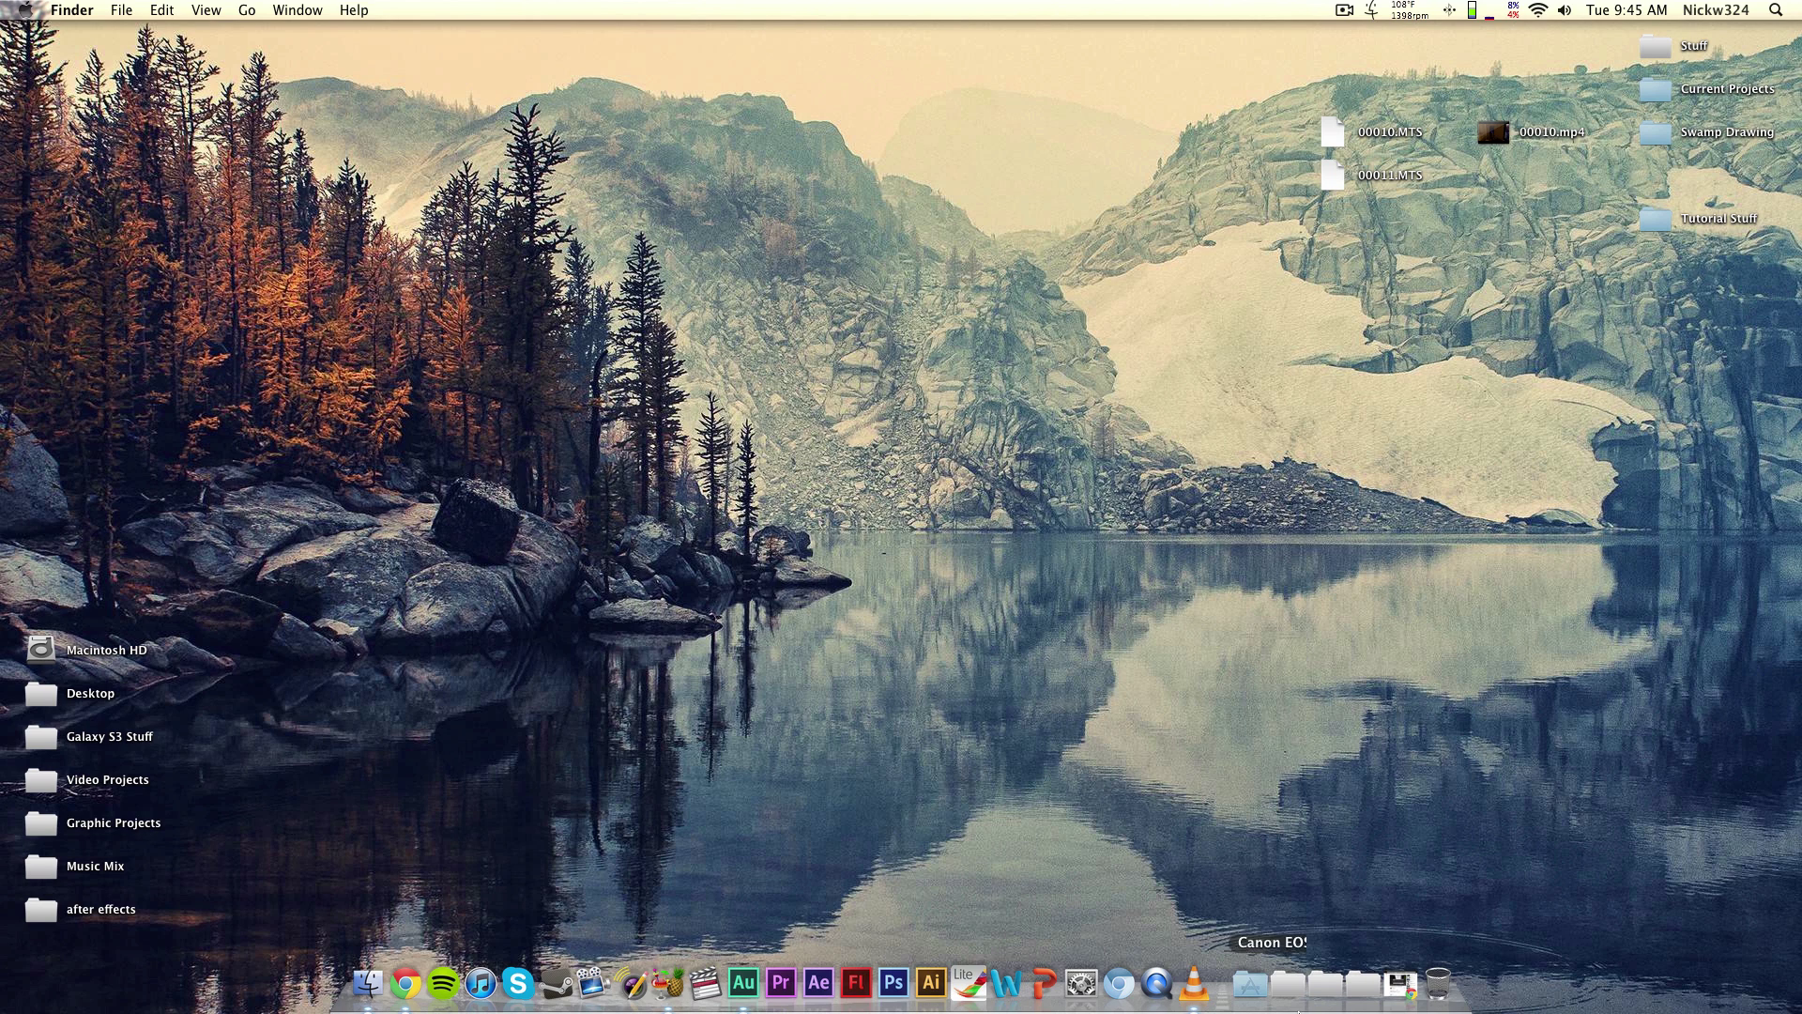
pyautogui.click(1401, 983)
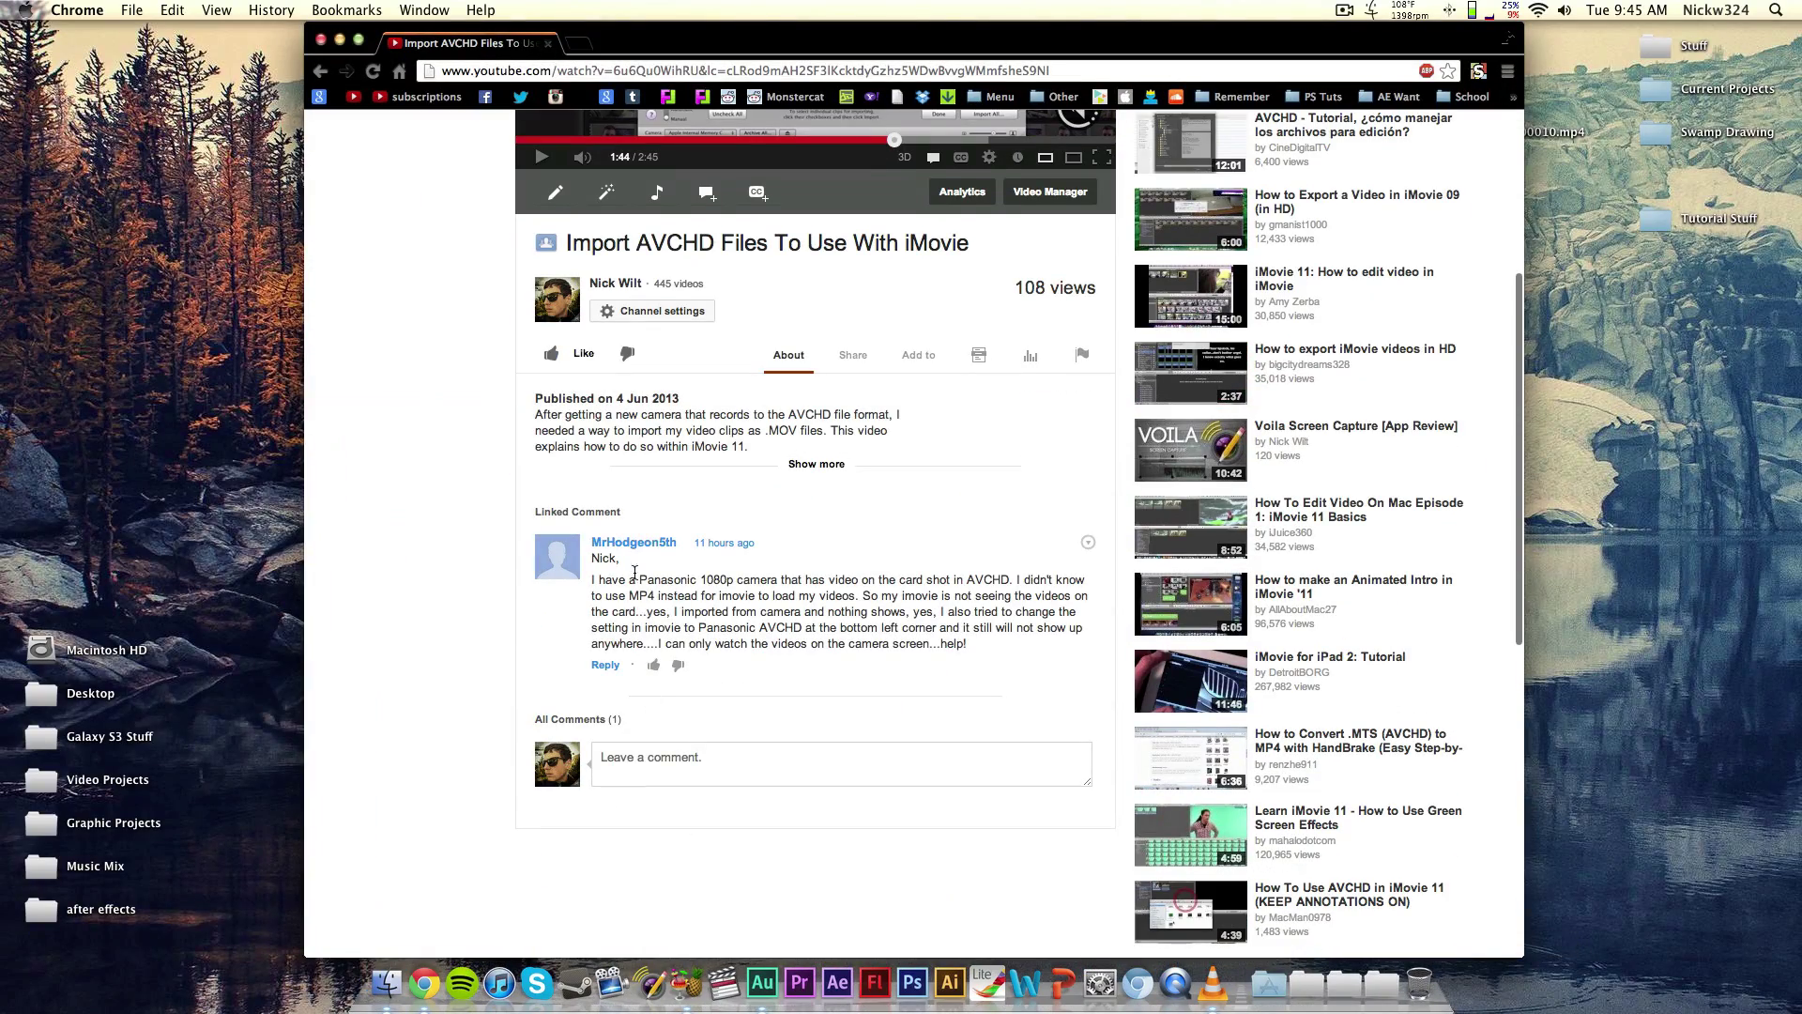
pyautogui.click(340, 40)
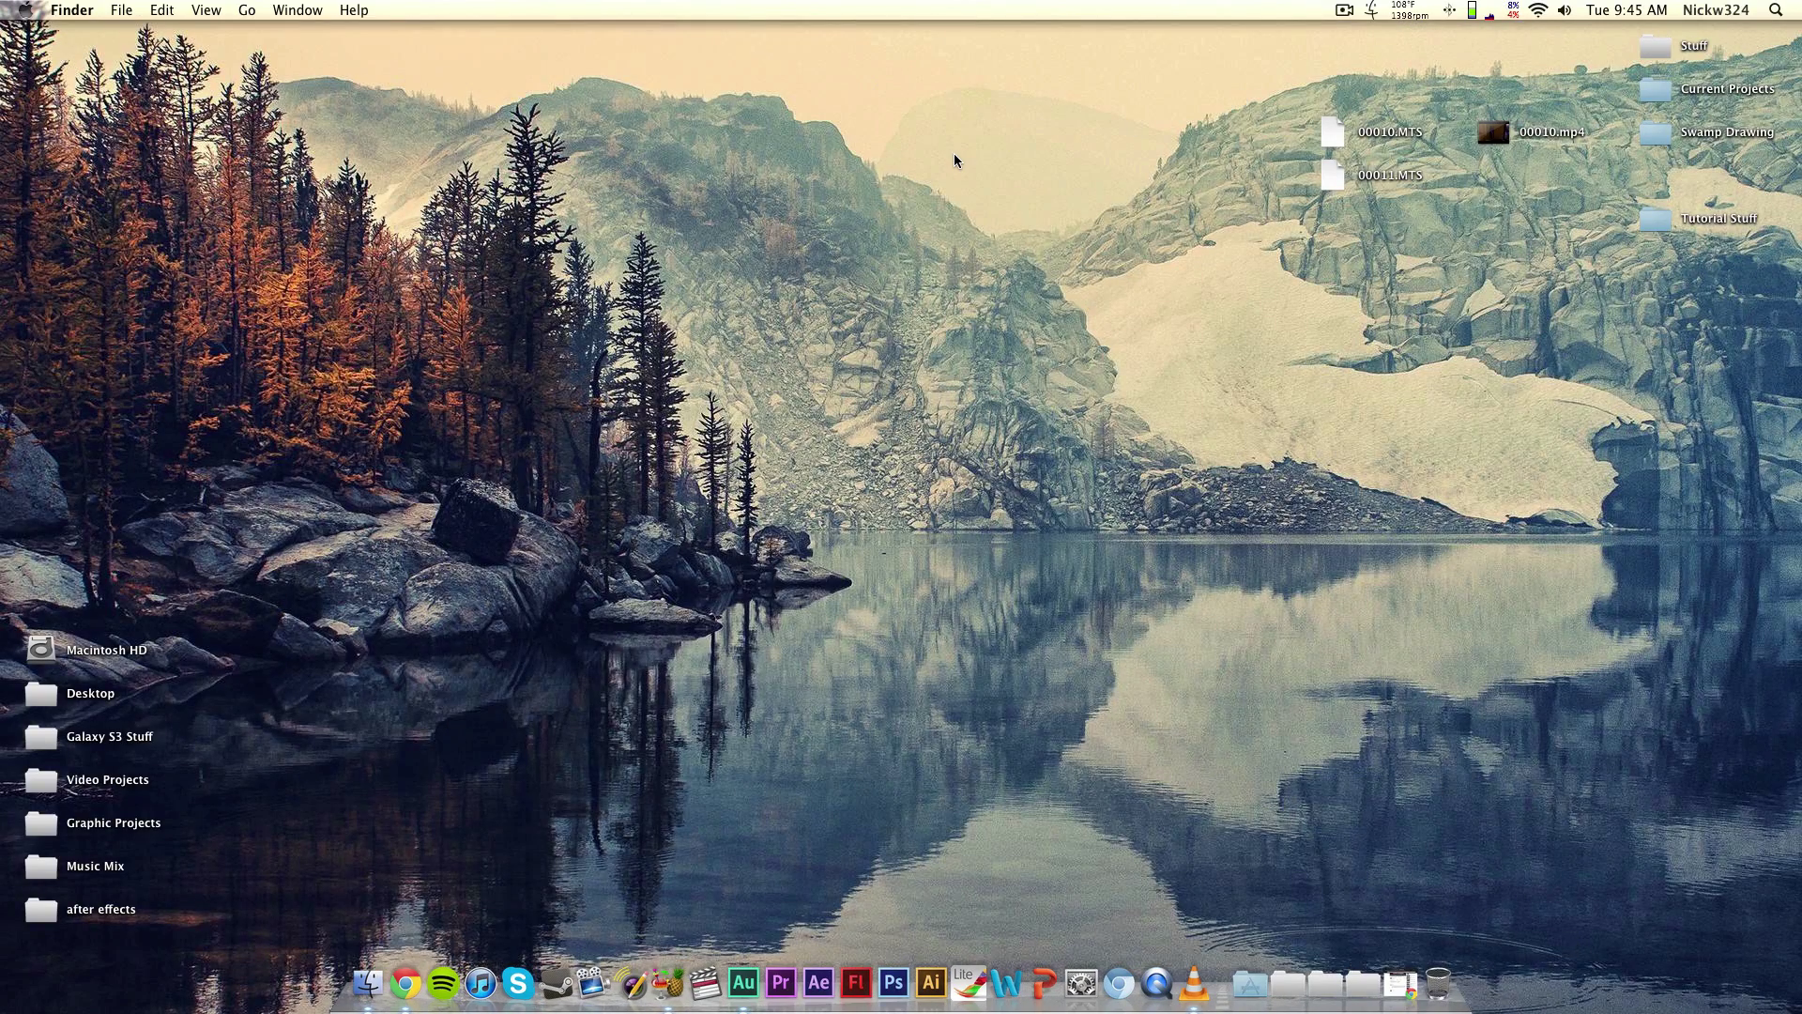
pyautogui.click(1328, 141)
pyautogui.click(1334, 174)
pyautogui.click(1248, 191)
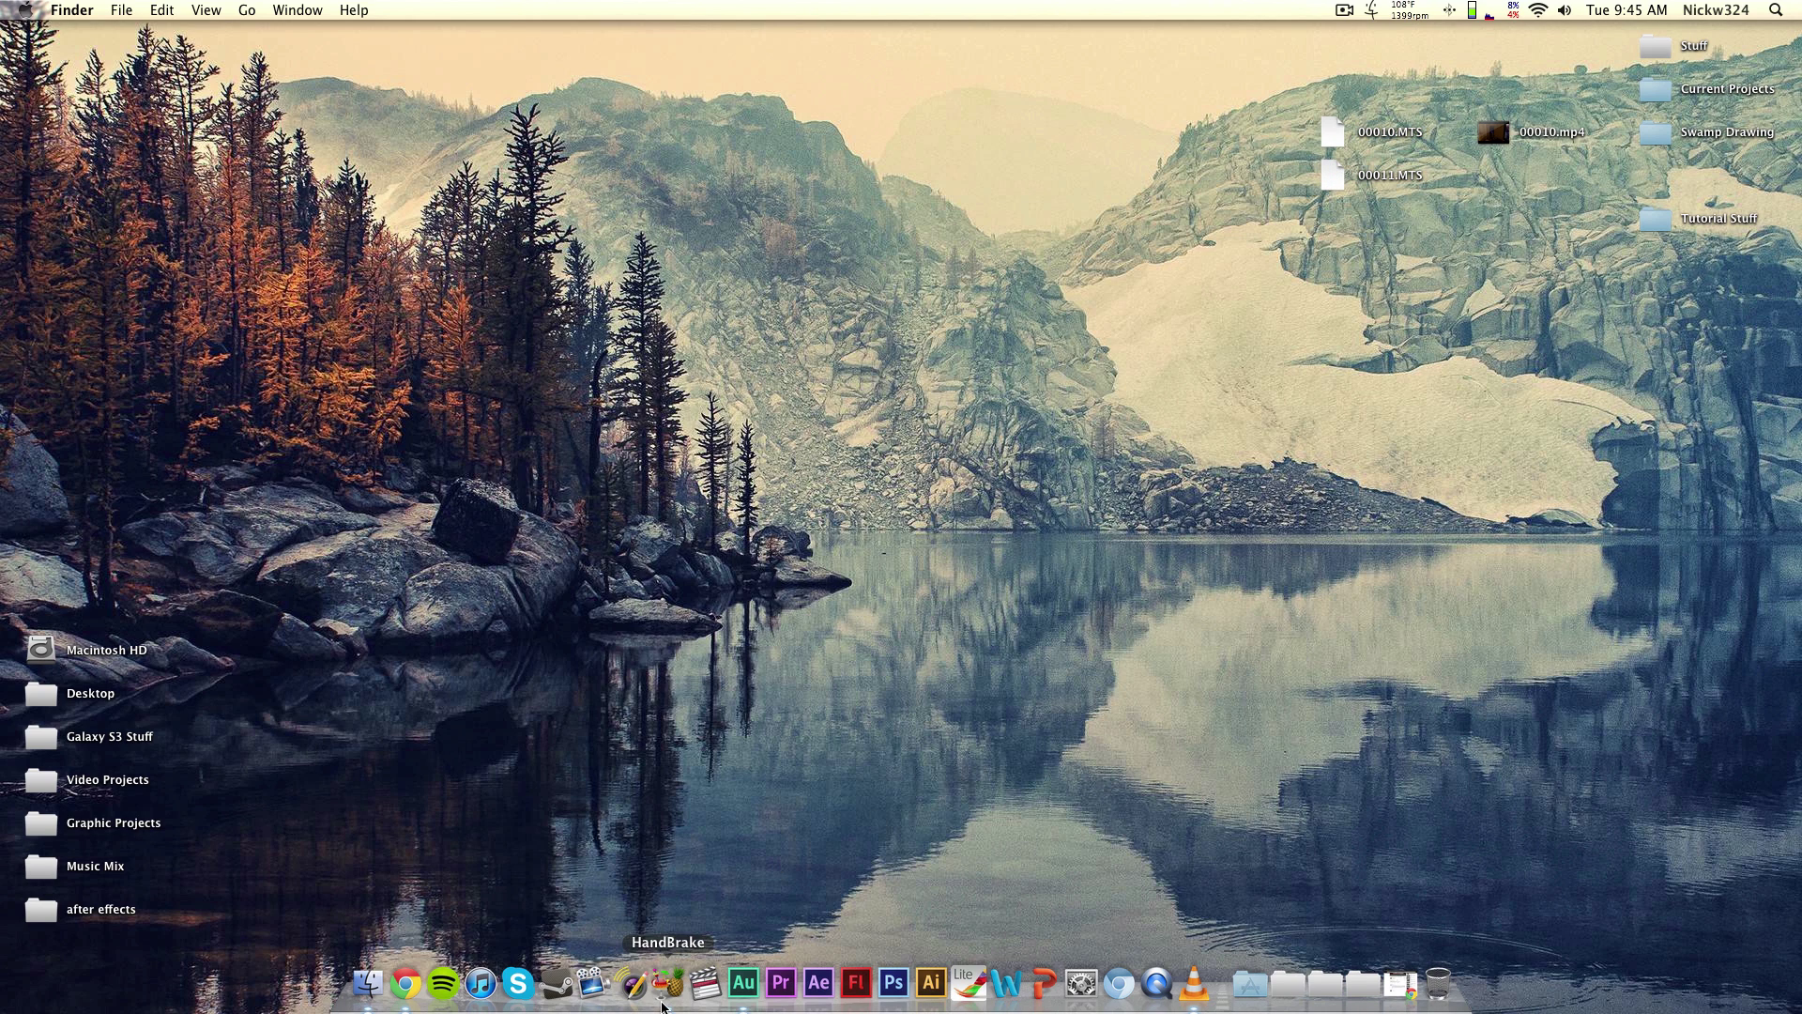